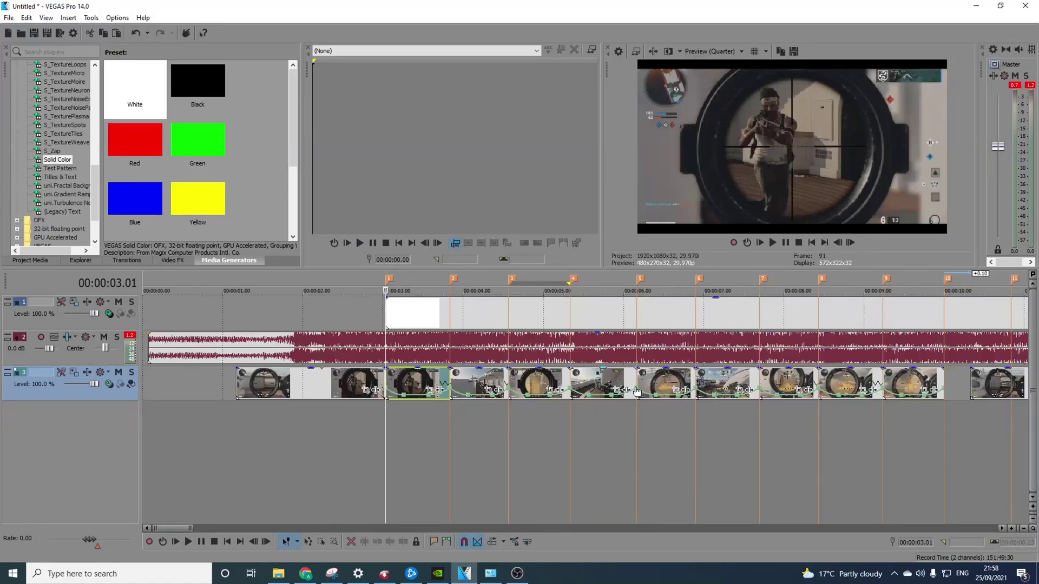
{"action": "scroll", "coordinate": [660, 405], "scroll_direction": "up", "scroll_amount": 2}
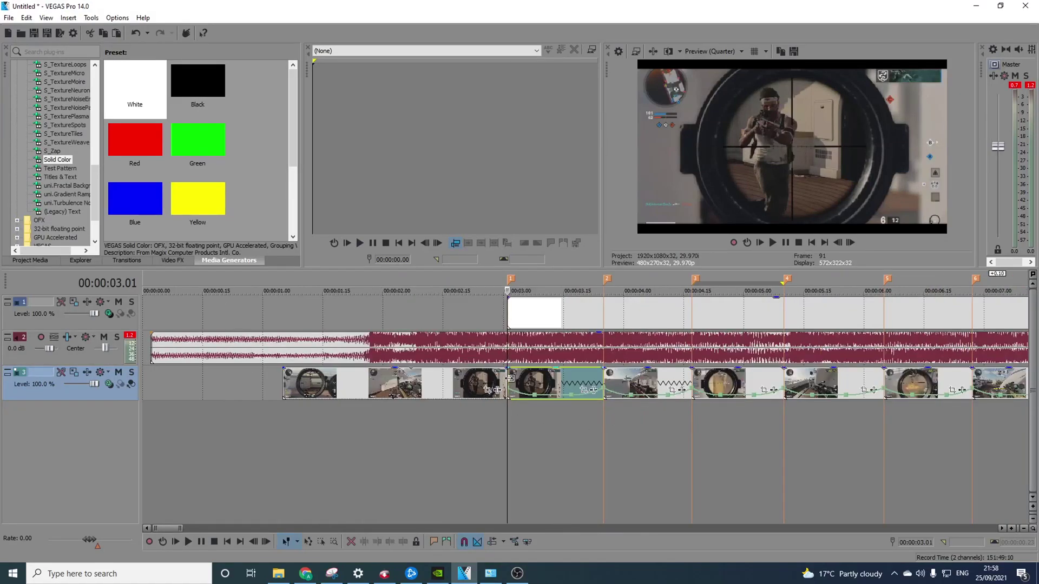
{"action": "scroll", "coordinate": [606, 415], "scroll_direction": "up", "scroll_amount": 1}
{"action": "scroll", "coordinate": [612, 413], "scroll_direction": "down", "scroll_amount": 1}
{"action": "scroll", "coordinate": [559, 397], "scroll_direction": "up", "scroll_amount": 1}
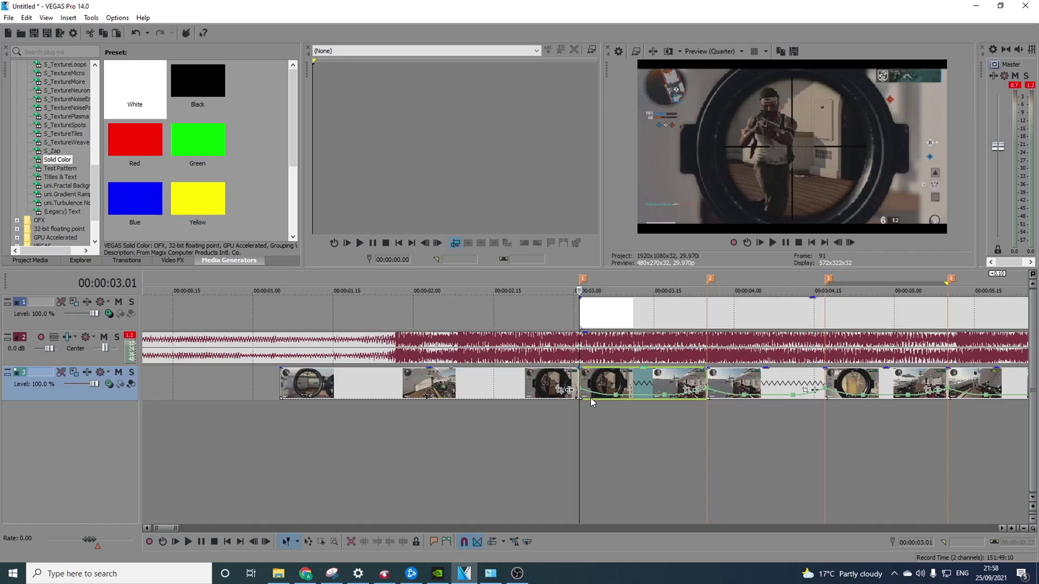
{"action": "scroll", "coordinate": [646, 393], "scroll_direction": "up", "scroll_amount": 1}
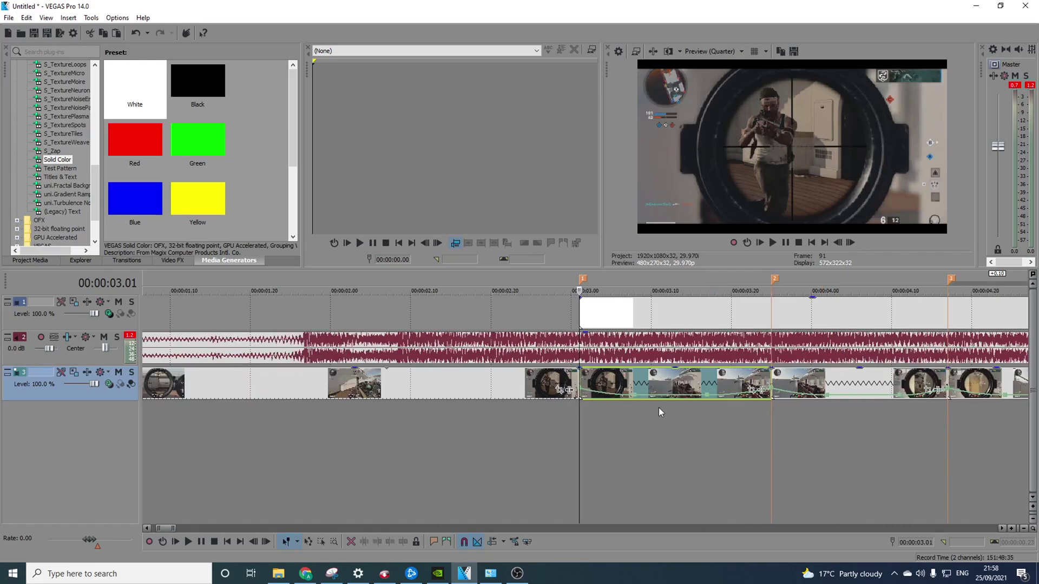
{"action": "scroll", "coordinate": [626, 413], "scroll_direction": "down", "scroll_amount": 3}
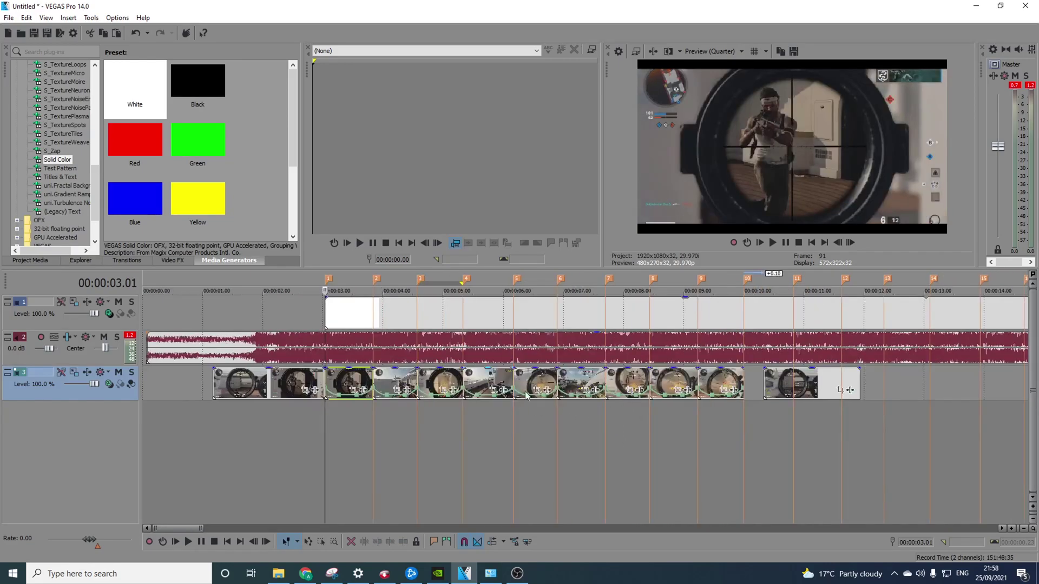
{"action": "scroll", "coordinate": [767, 410], "scroll_direction": "up", "scroll_amount": 1}
{"action": "scroll", "coordinate": [769, 406], "scroll_direction": "down", "scroll_amount": 1}
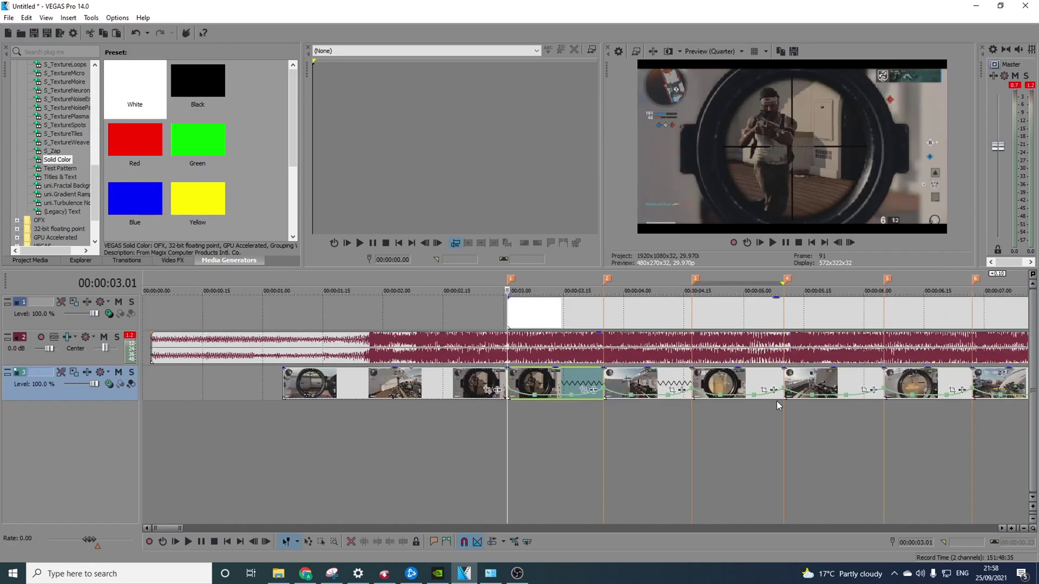
{"action": "scroll", "coordinate": [893, 387], "scroll_direction": "down", "scroll_amount": 1}
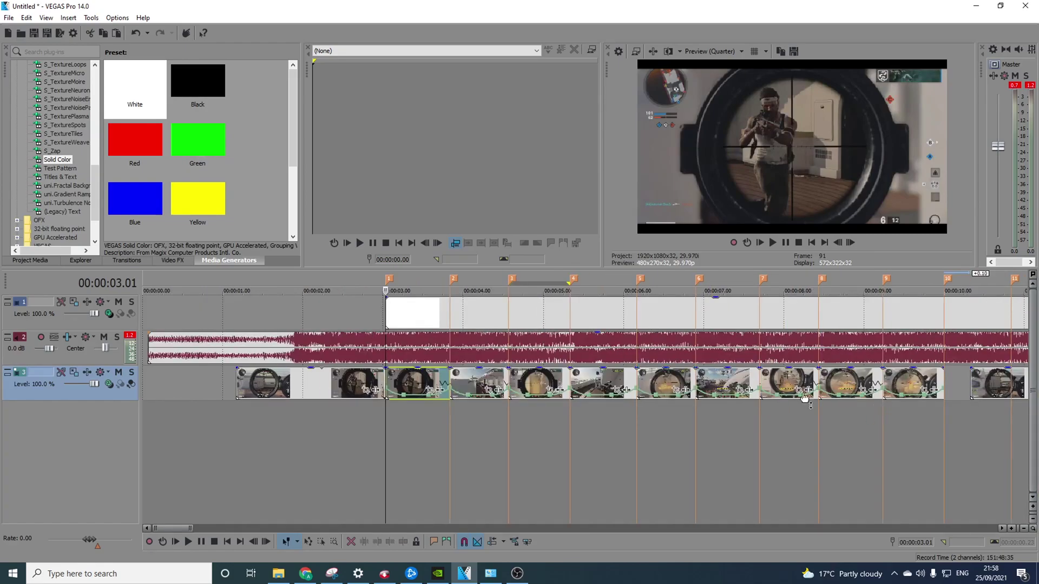
{"action": "scroll", "coordinate": [725, 386], "scroll_direction": "up", "scroll_amount": 1}
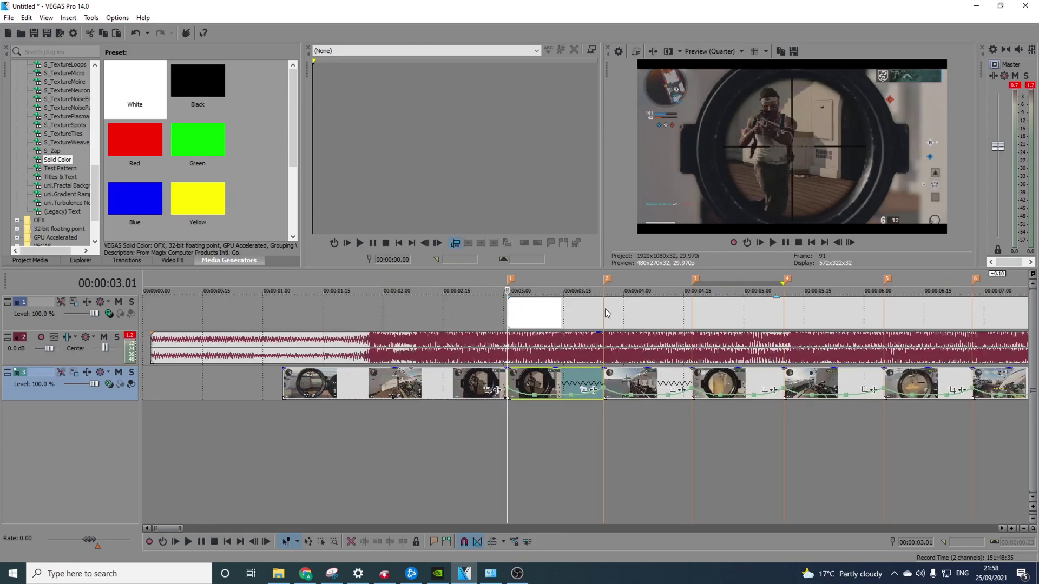
Step: Import the Tundra Outside sound from the Desktop folder Editing > Editing Packs > Cold War Snipers > Tundra into the project media
{"action": "left_click", "coordinate": [9, 18]}
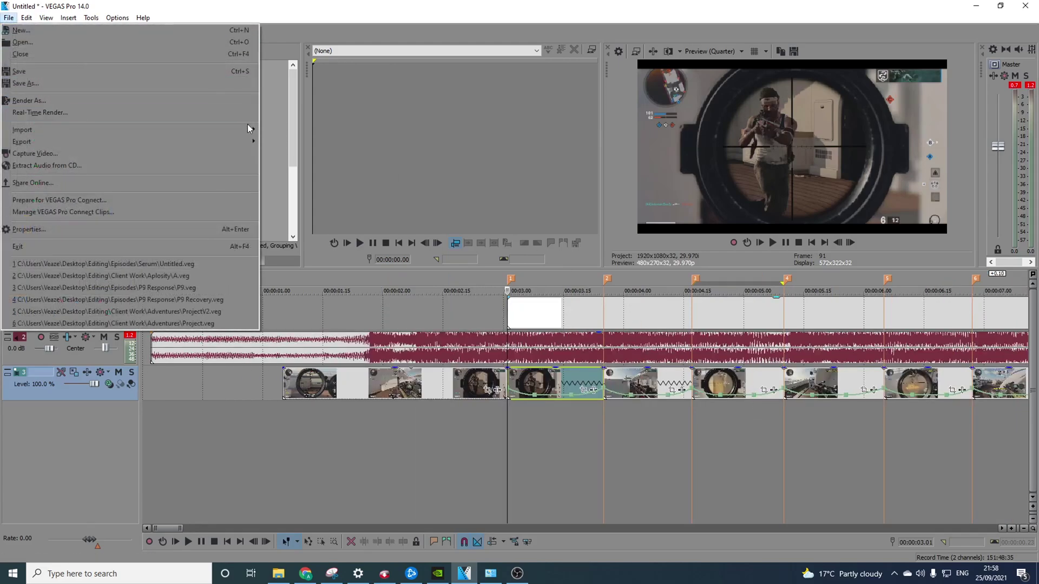
{"action": "mouse_move", "coordinate": [248, 124]}
{"action": "left_click", "coordinate": [283, 134]}
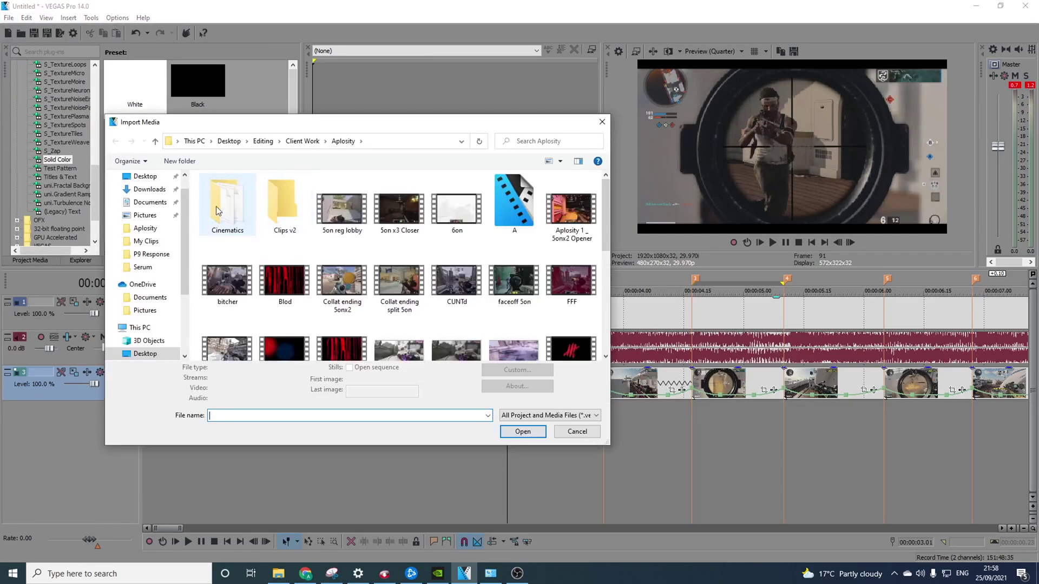
{"action": "left_click", "coordinate": [229, 140]}
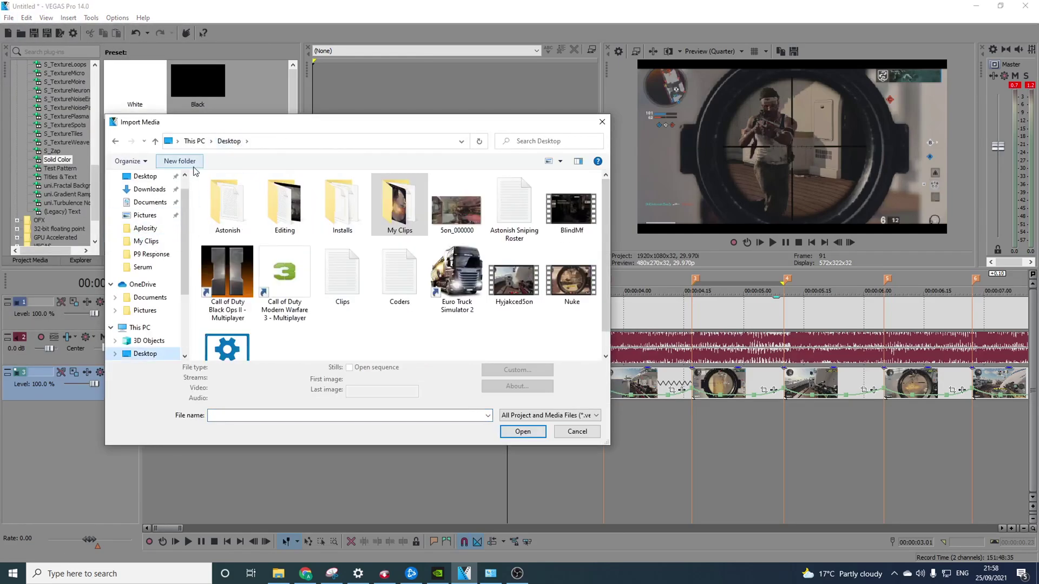
{"action": "left_click", "coordinate": [151, 254]}
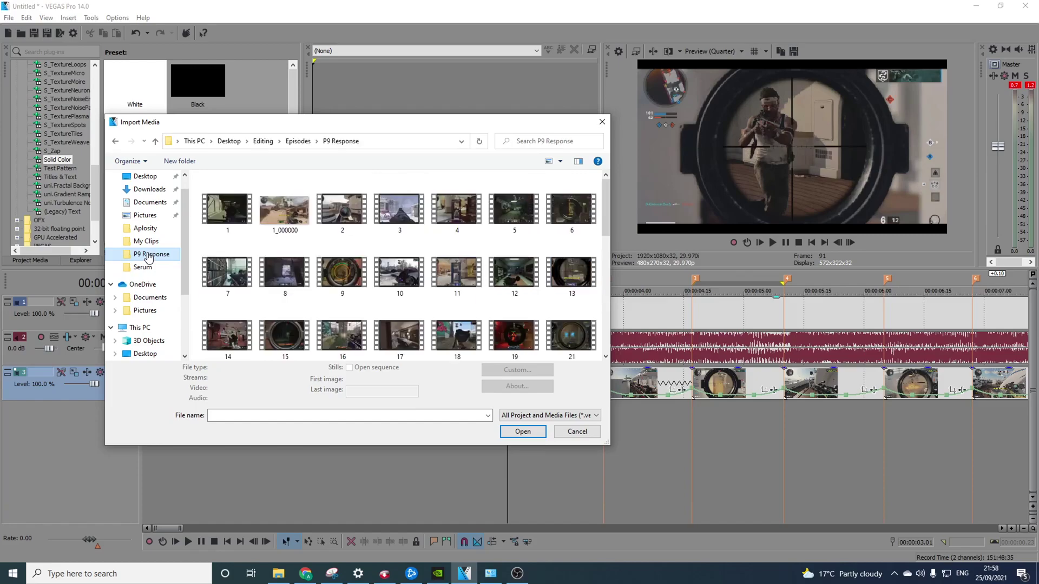
{"action": "left_click", "coordinate": [262, 142]}
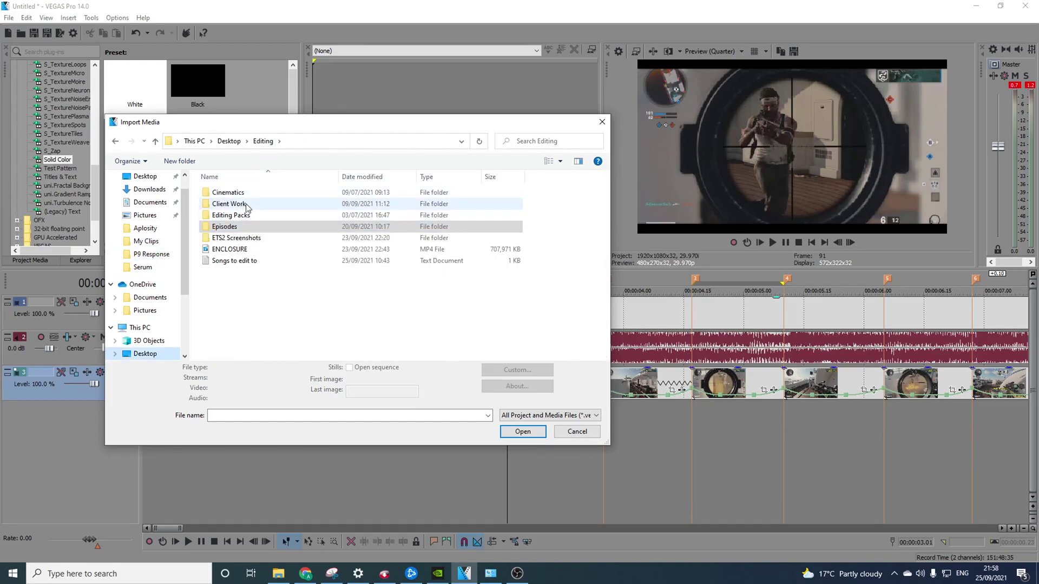
{"action": "double_click", "coordinate": [231, 215]}
{"action": "double_click", "coordinate": [250, 196]}
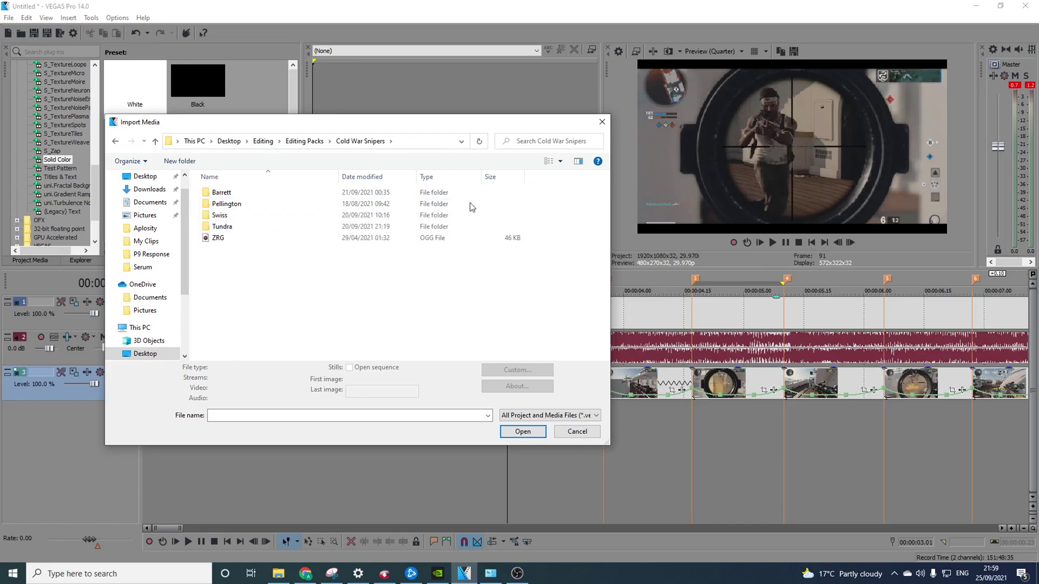
{"action": "left_click", "coordinate": [241, 227]}
{"action": "key", "text": "Return"}
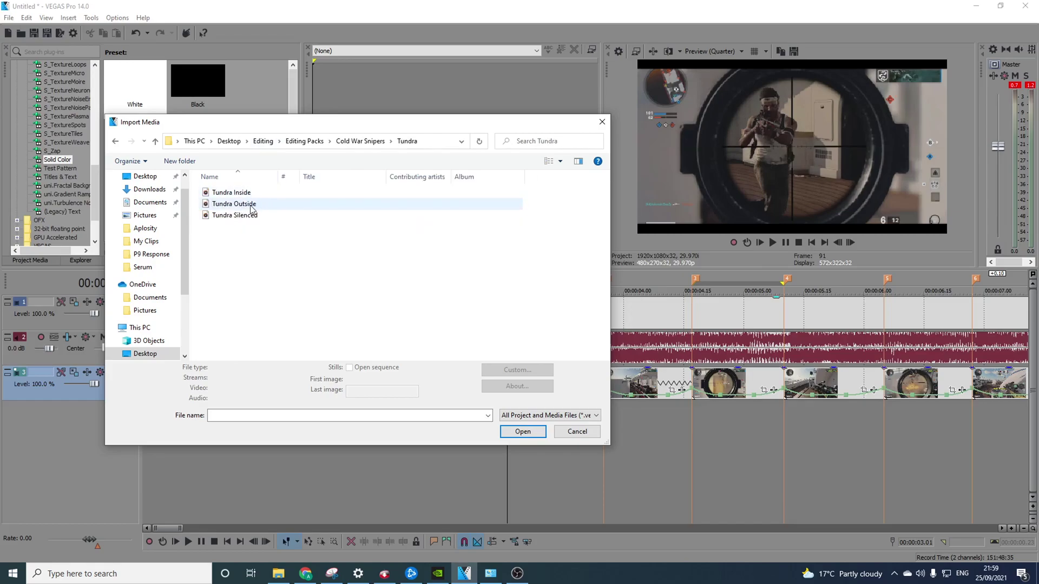
{"action": "double_click", "coordinate": [259, 204]}
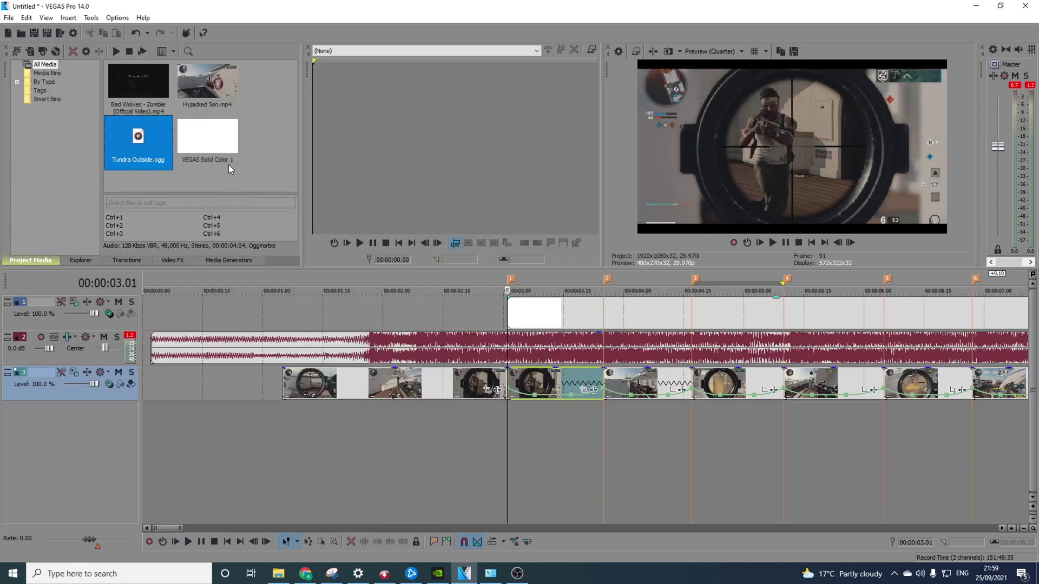
Step: Place Tundra Outside.ogg on a new audio track below the video, starting at the first marker at 00:00:03.01
{"action": "left_click_drag", "start_coordinate": [141, 142], "coordinate": [571, 424]}
{"action": "left_click", "coordinate": [515, 424]}
{"action": "scroll", "coordinate": [528, 422], "scroll_direction": "up", "scroll_amount": 1}
{"action": "scroll", "coordinate": [559, 423], "scroll_direction": "down", "scroll_amount": 3}
Step: Play back the section around the first marker to hear the gunshot sound against the video and music
{"action": "left_click", "coordinate": [428, 435]}
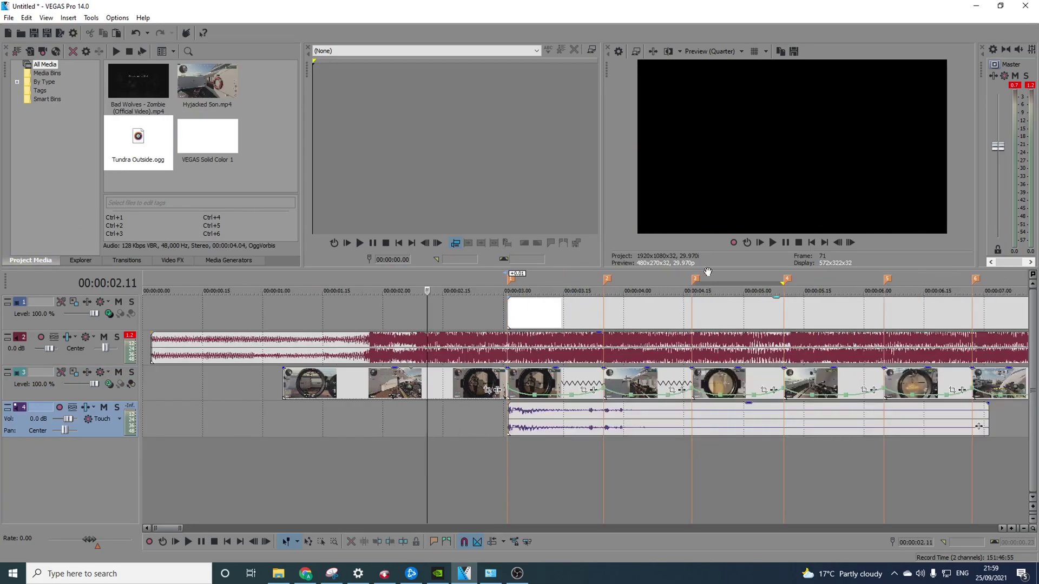
{"action": "left_click", "coordinate": [772, 242]}
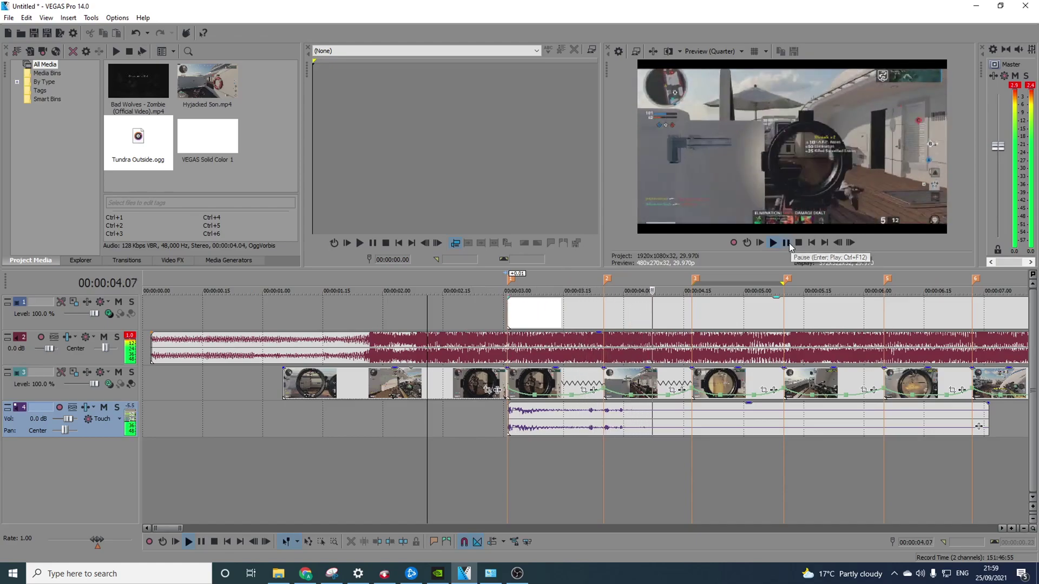
{"action": "left_click", "coordinate": [789, 243]}
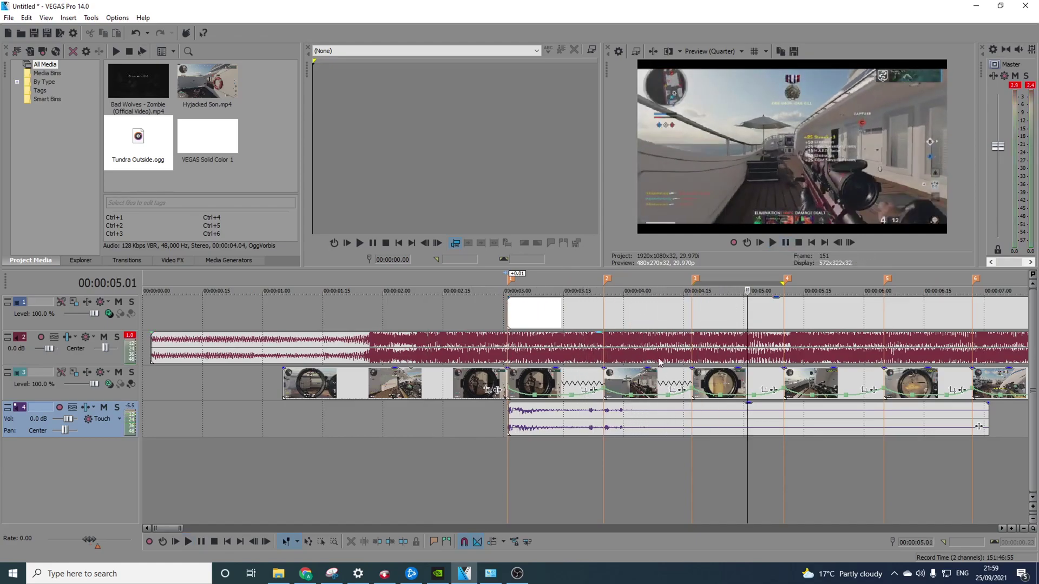
{"action": "left_click", "coordinate": [497, 431]}
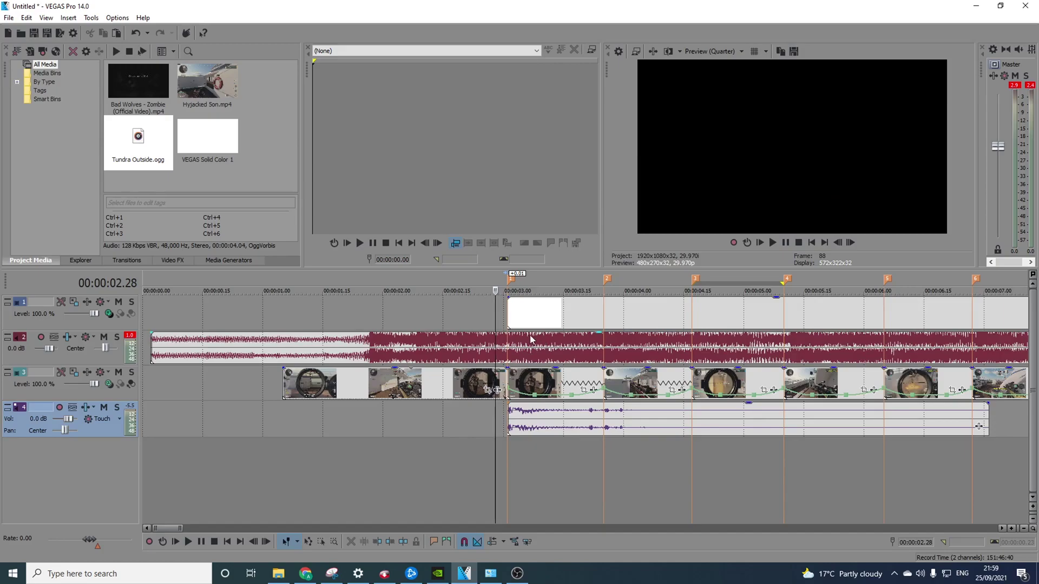
{"action": "left_click", "coordinate": [773, 242]}
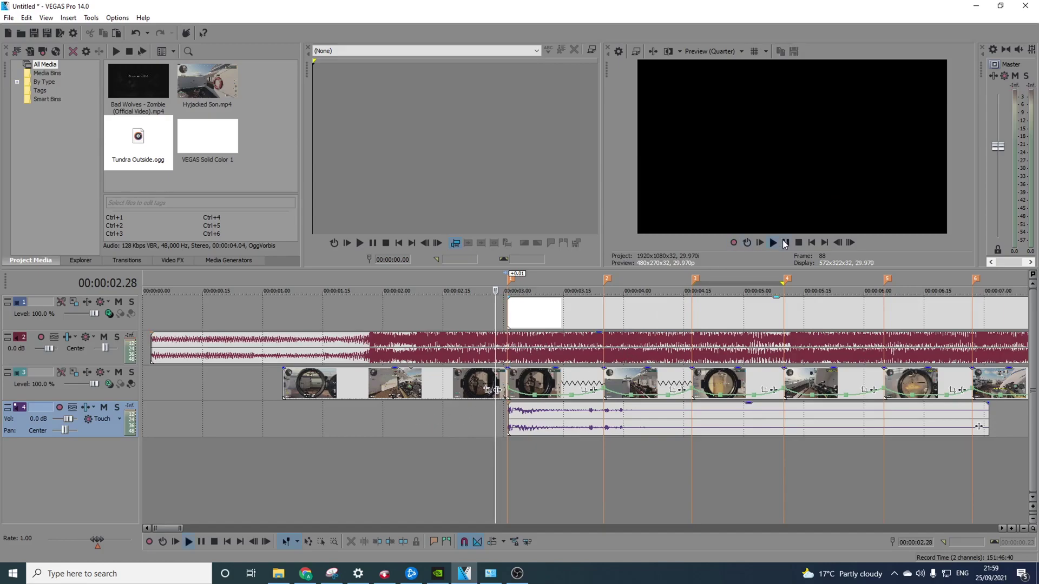
{"action": "left_click", "coordinate": [786, 242]}
Step: Raise the gunshot track's volume to 12.0 dB and play back the section around the first marker
{"action": "left_click", "coordinate": [508, 424]}
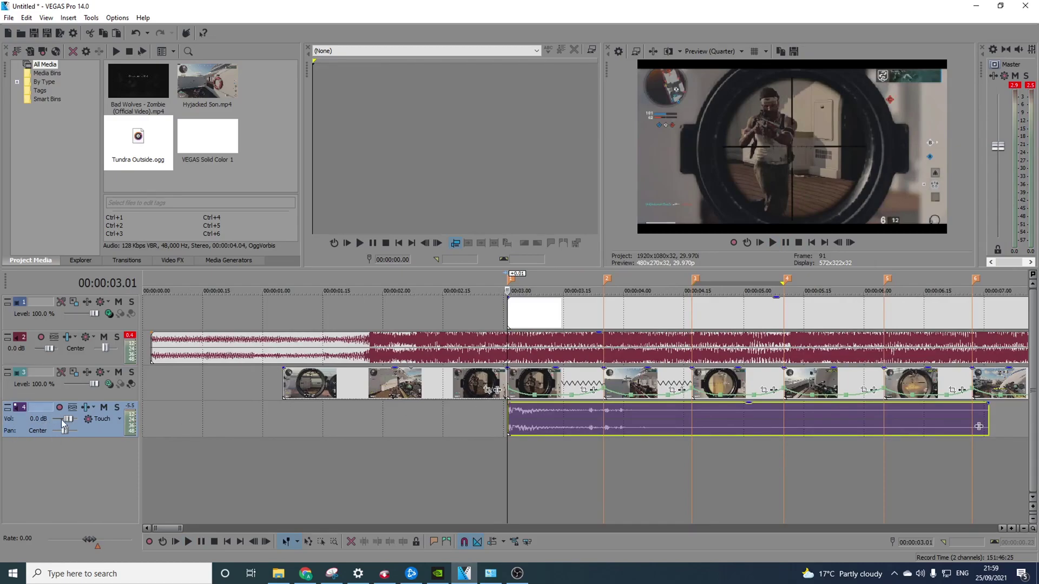
{"action": "left_click_drag", "start_coordinate": [61, 420], "coordinate": [223, 425]}
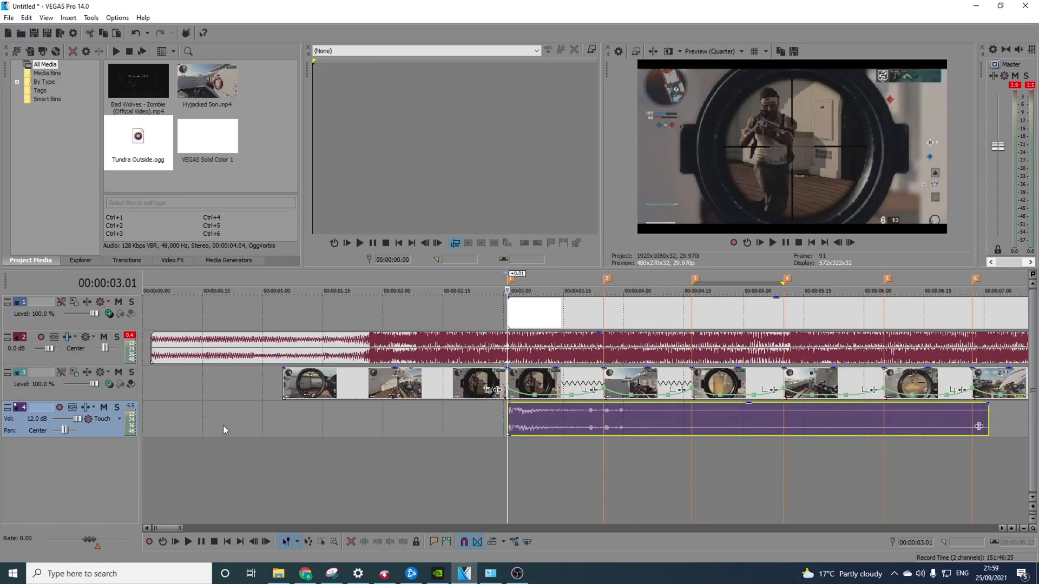
{"action": "left_click", "coordinate": [447, 464]}
{"action": "left_click", "coordinate": [772, 242]}
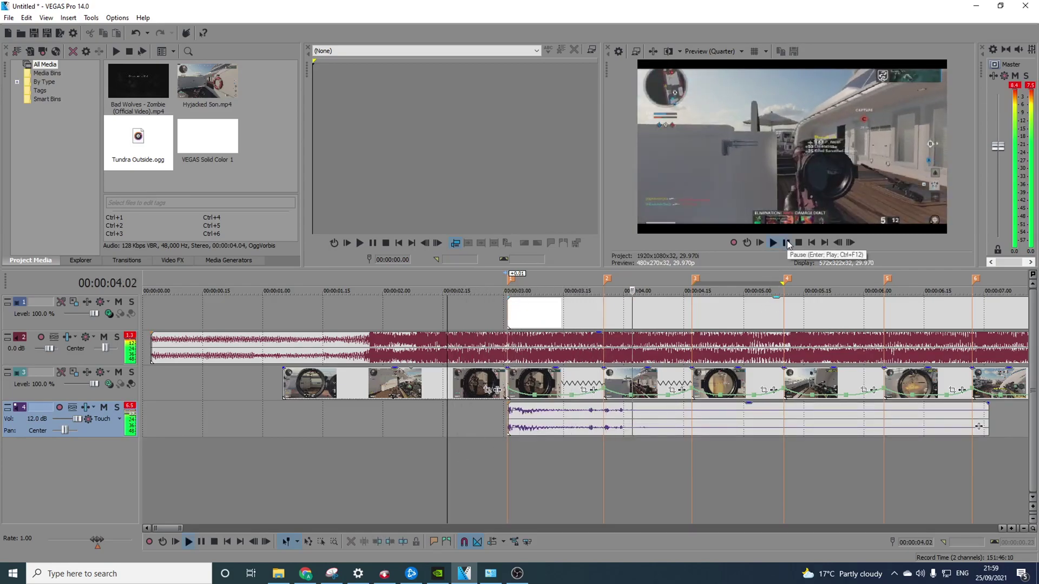
{"action": "left_click", "coordinate": [786, 243]}
Step: Move the white solid color event about 22 frames earlier and play back the section around the first marker
{"action": "left_click", "coordinate": [431, 448]}
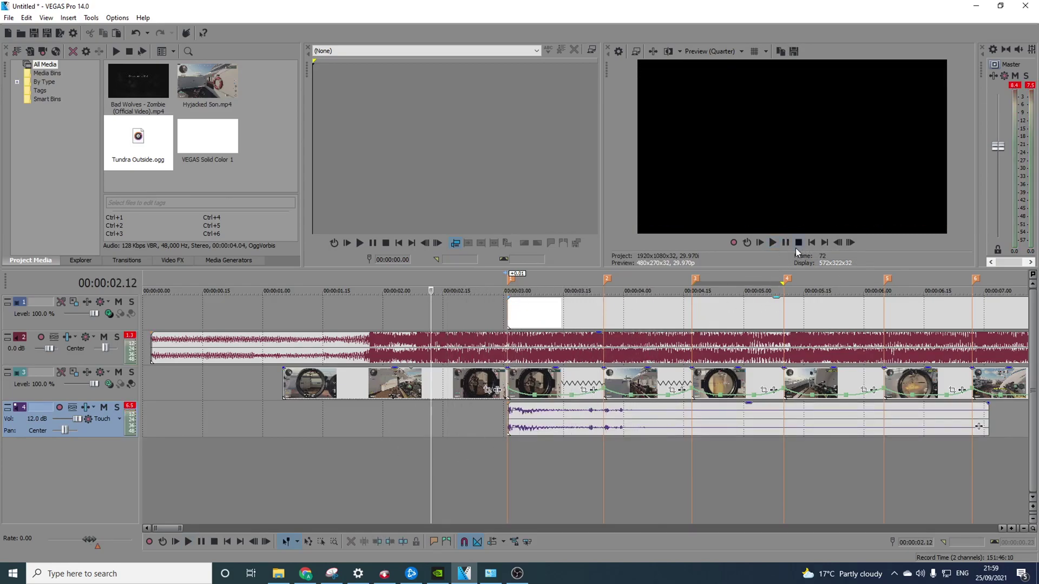
{"action": "left_click_drag", "start_coordinate": [509, 319], "coordinate": [419, 319]}
{"action": "key", "text": "space"}
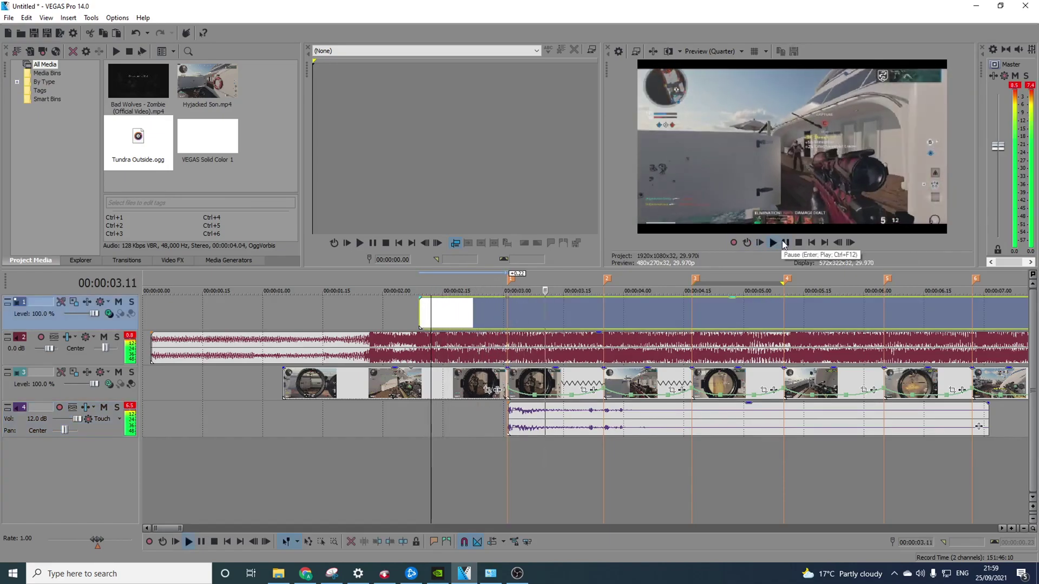
{"action": "left_click", "coordinate": [785, 242]}
Step: Lower the gain of the Tundra Outside event well below 0 dB and play back the gunshot section
{"action": "left_click", "coordinate": [530, 408]}
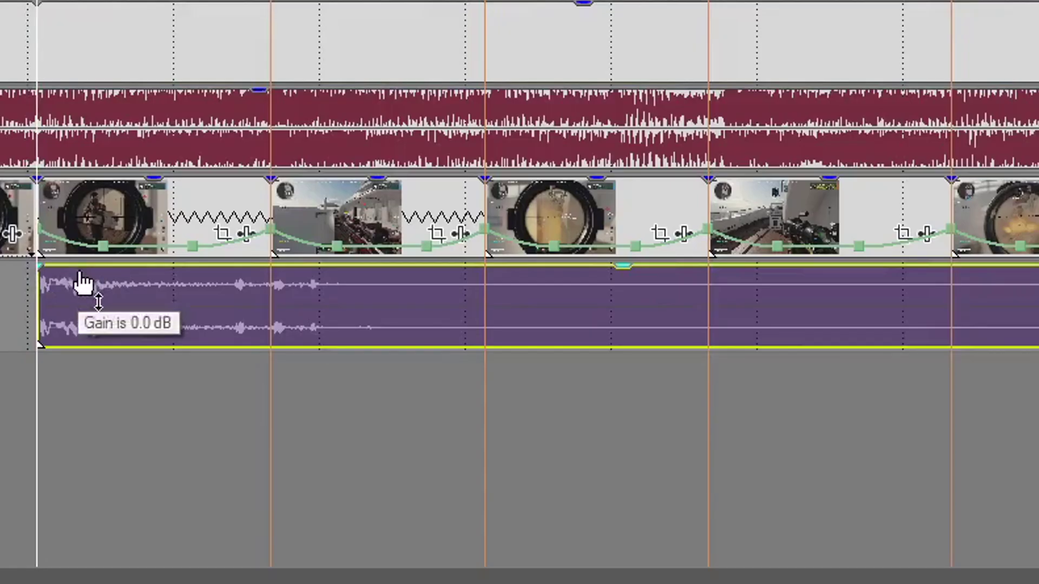
{"action": "left_click_drag", "start_coordinate": [526, 405], "coordinate": [534, 405]}
{"action": "left_click_drag", "start_coordinate": [105, 268], "coordinate": [106, 321]}
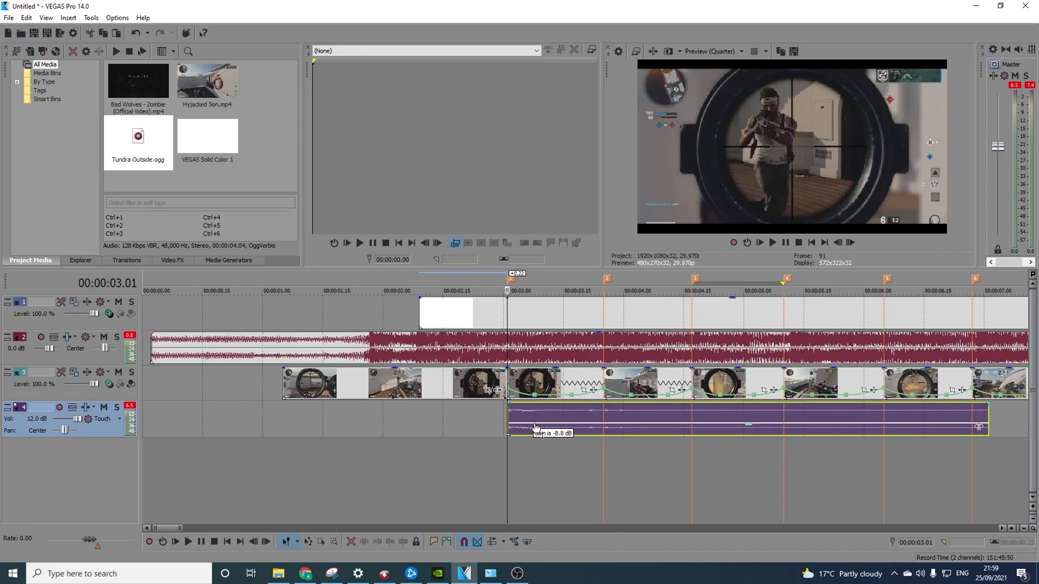
{"action": "left_click", "coordinate": [495, 426]}
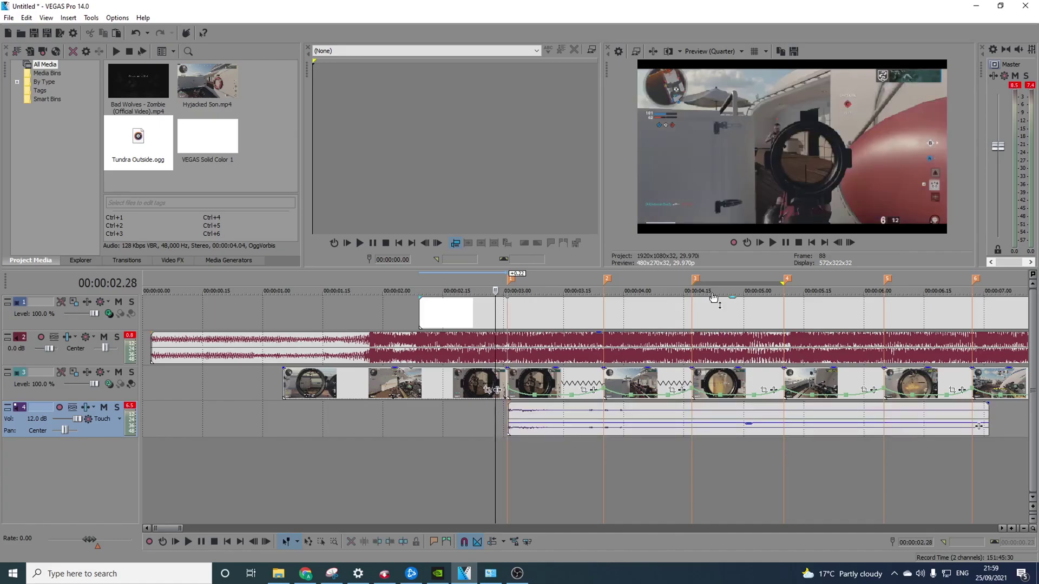
{"action": "left_click", "coordinate": [772, 242]}
{"action": "left_click", "coordinate": [786, 242]}
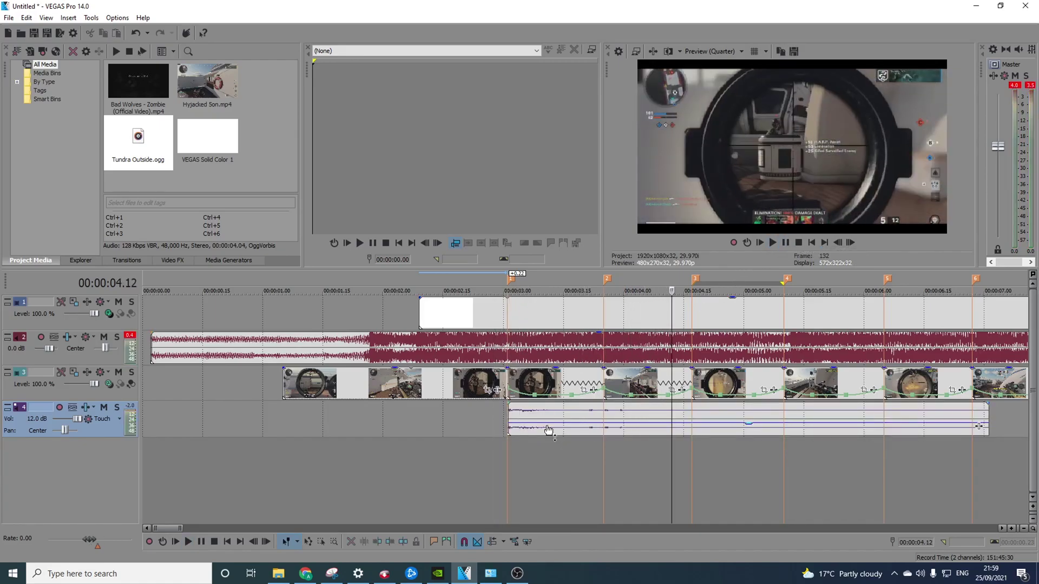
Step: Set the gain of the Tundra Outside event to -6.4 dB and play back from just before the gunshot
{"action": "left_click_drag", "start_coordinate": [543, 430], "coordinate": [539, 426]}
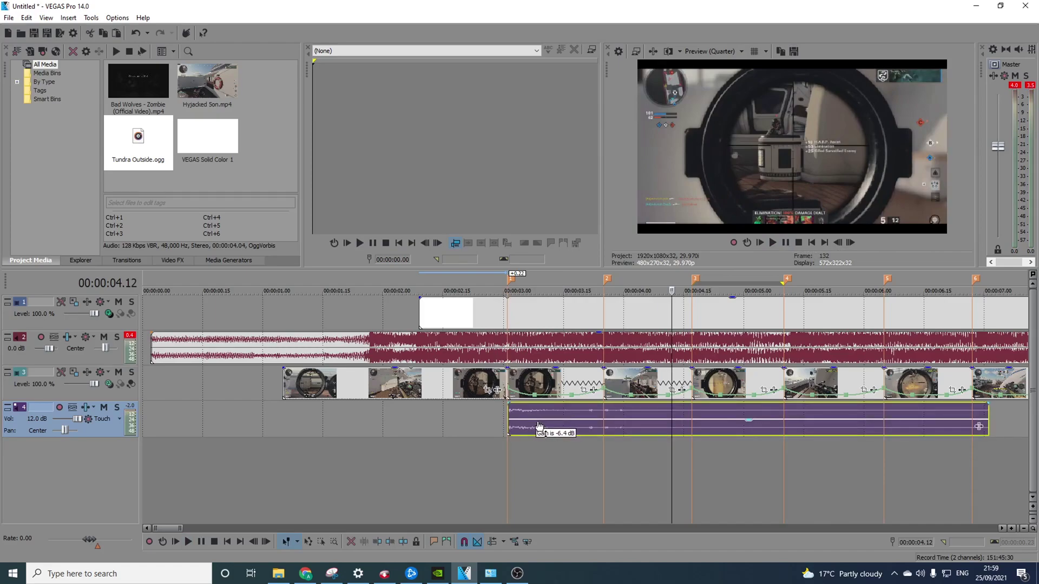
{"action": "left_click", "coordinate": [510, 416]}
{"action": "scroll", "coordinate": [628, 425], "scroll_direction": "up", "scroll_amount": 1}
{"action": "left_click", "coordinate": [504, 449]}
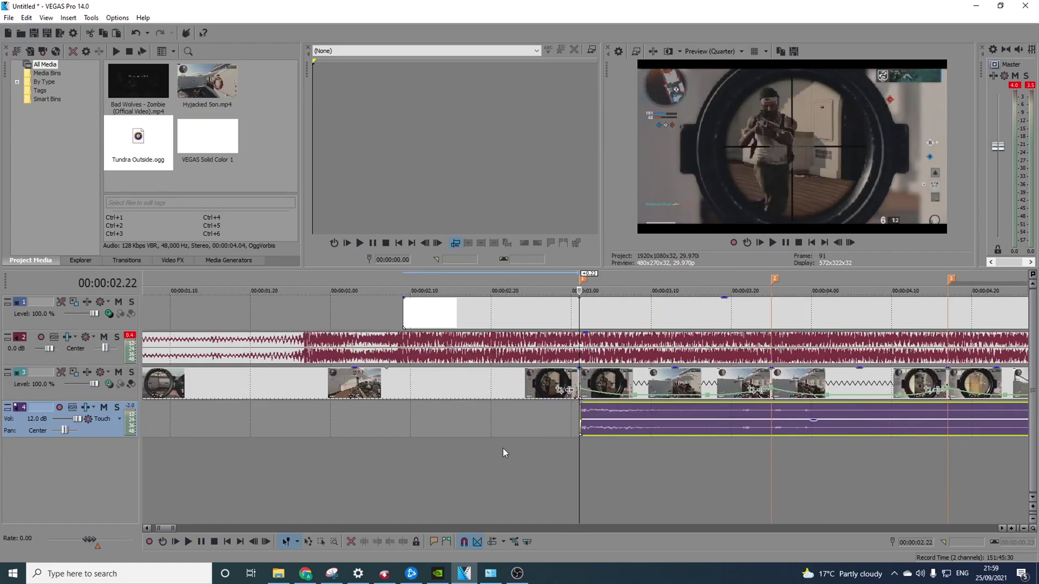
{"action": "key", "text": "space"}
{"action": "left_click", "coordinate": [785, 242]}
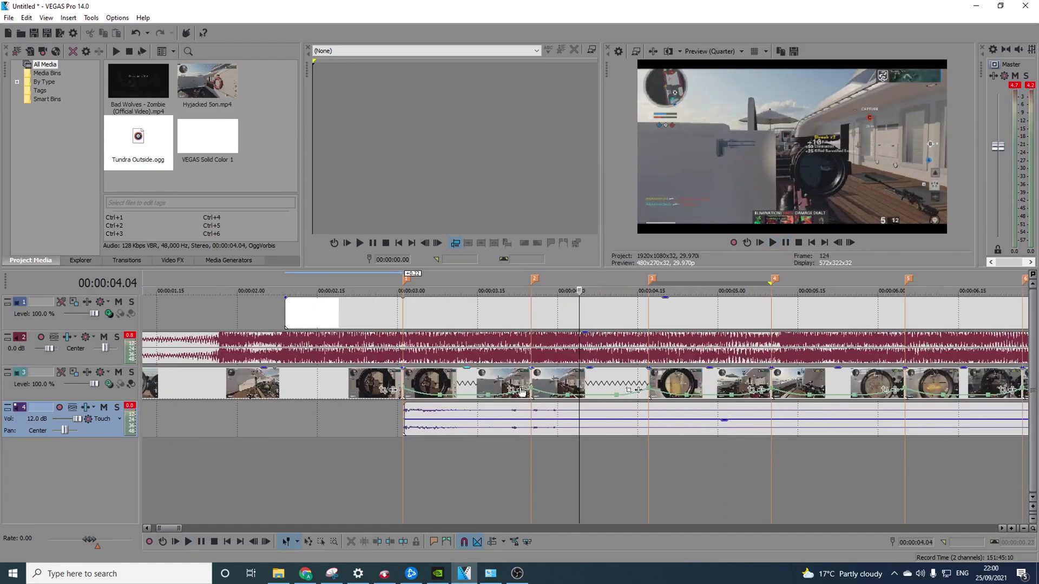
Step: Add the Pitch Shift plug-in to the Tundra Outside event's audio effects
{"action": "left_click", "coordinate": [409, 415]}
{"action": "scroll", "coordinate": [811, 425], "scroll_direction": "down", "scroll_amount": 2}
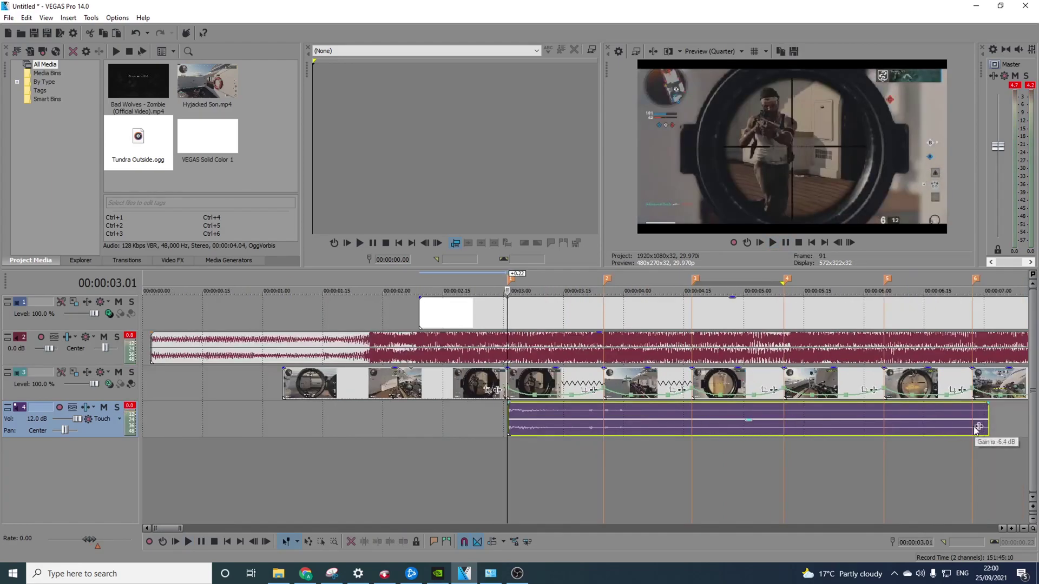
{"action": "left_click", "coordinate": [979, 428]}
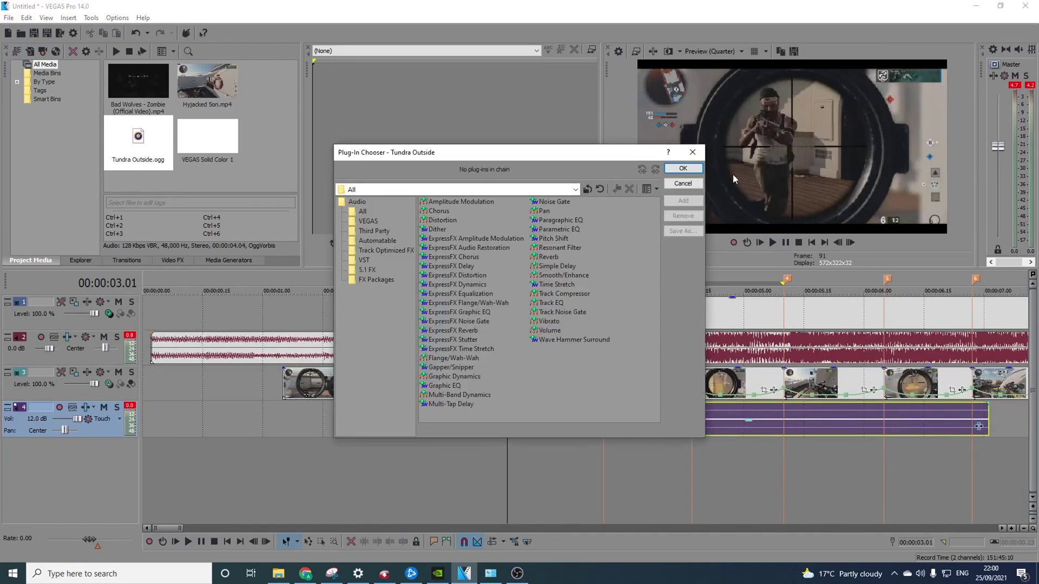
{"action": "left_click", "coordinate": [692, 152]}
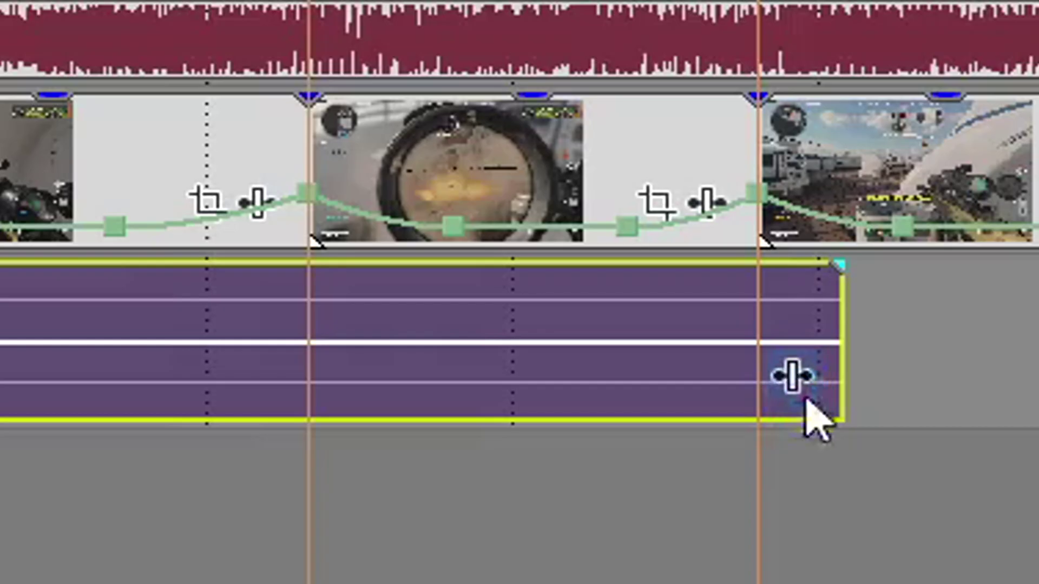
{"action": "left_click", "coordinate": [979, 427]}
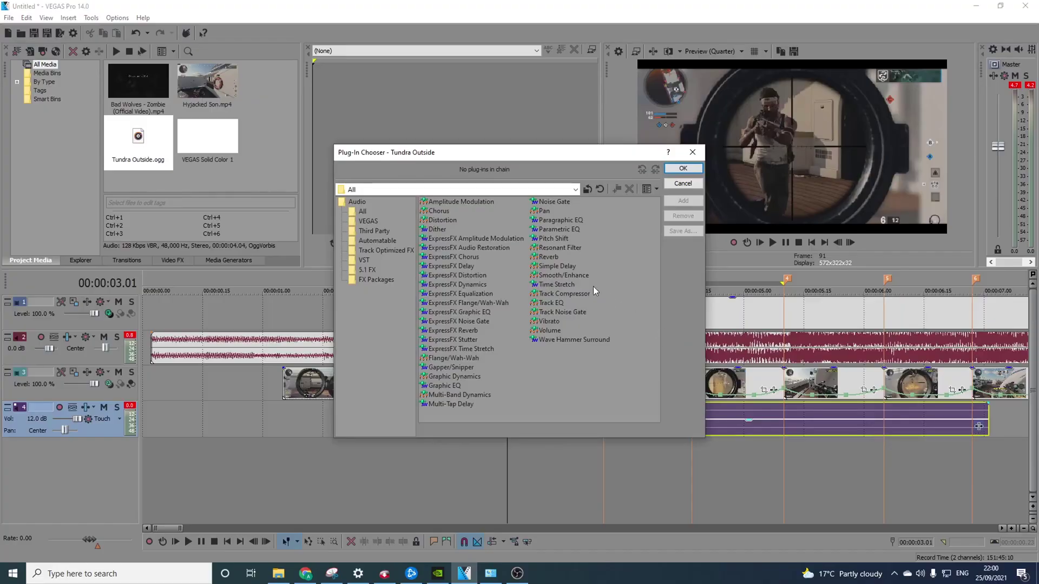
{"action": "left_click", "coordinate": [558, 238]}
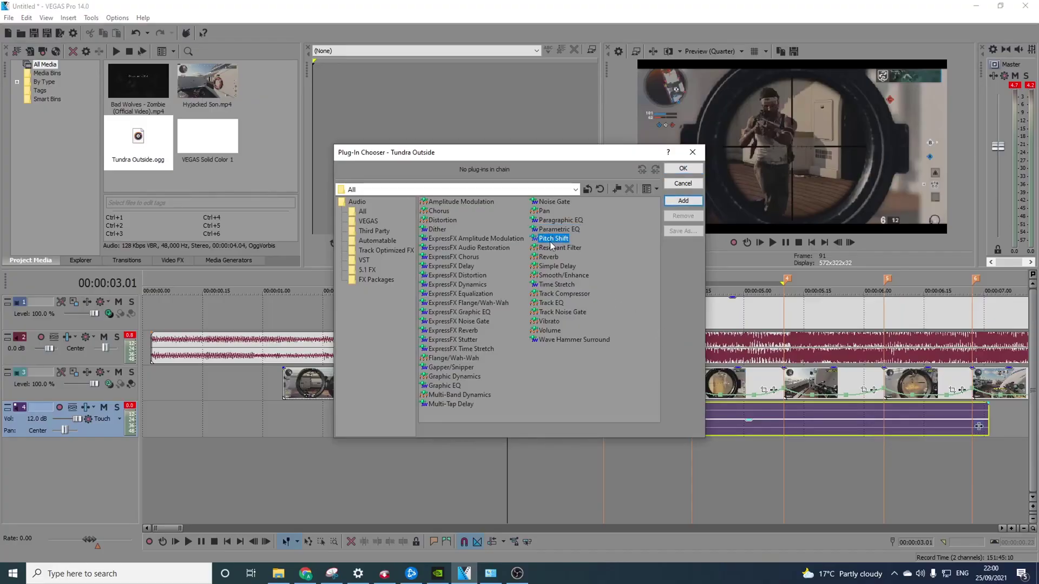
{"action": "left_click", "coordinate": [682, 201]}
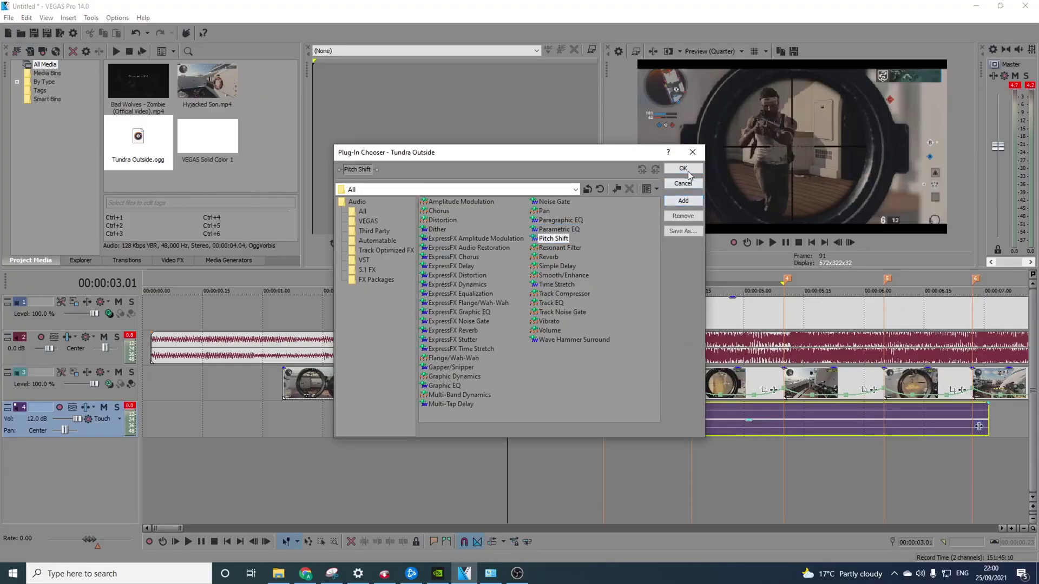
{"action": "left_click", "coordinate": [683, 168]}
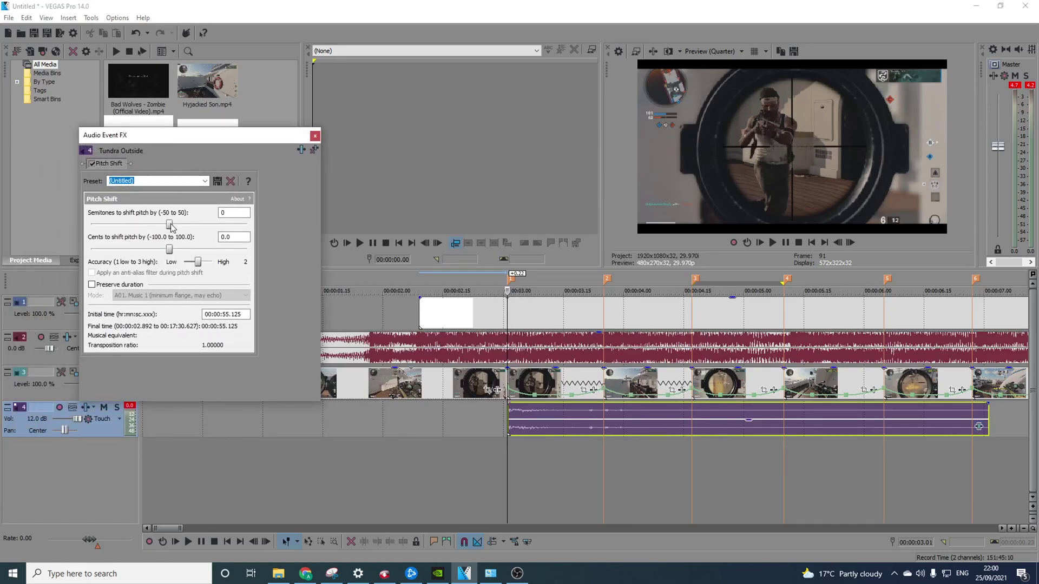
Step: Shift the Tundra Outside event's pitch by -6 semitones and play back the section around the first marker
{"action": "left_click_drag", "start_coordinate": [171, 225], "coordinate": [156, 224]}
{"action": "left_click", "coordinate": [475, 417]}
{"action": "key", "text": "space"}
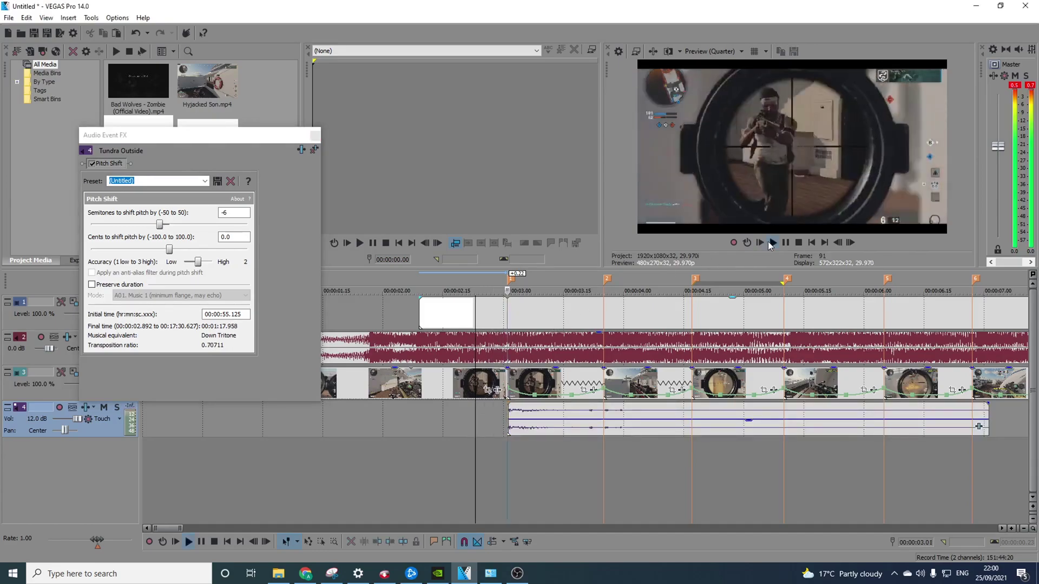
{"action": "left_click", "coordinate": [785, 243]}
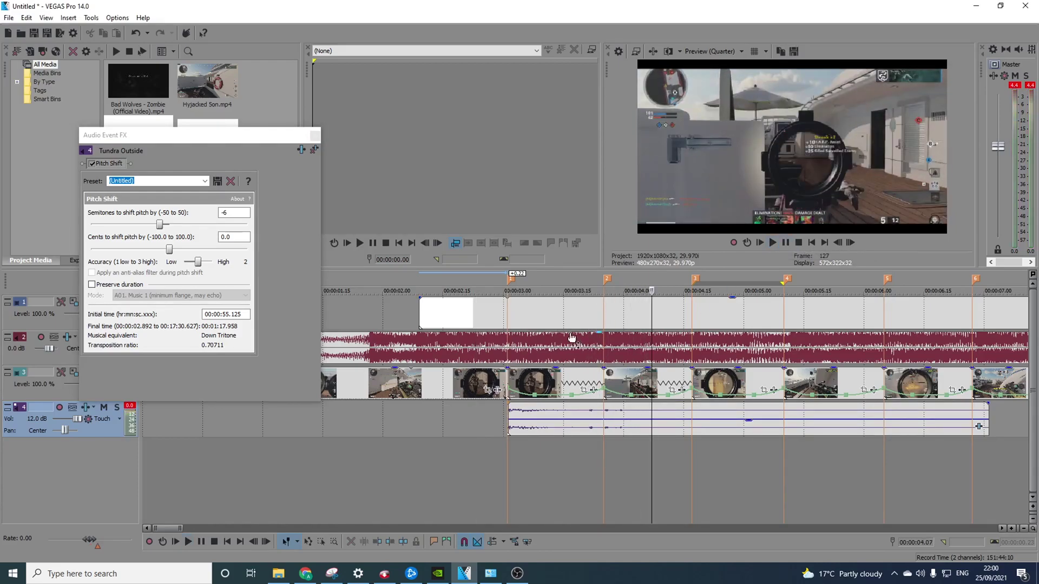
Step: Silence the music event on track 2 by lowering its gain completely, and place the cursor before the gunshot
{"action": "left_click", "coordinate": [571, 340]}
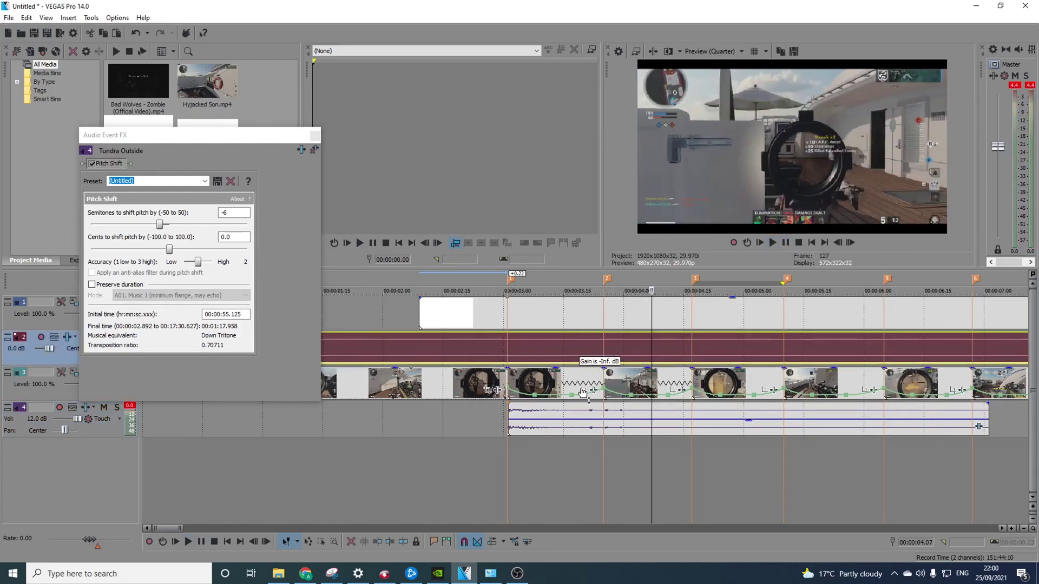
{"action": "left_click", "coordinate": [447, 429]}
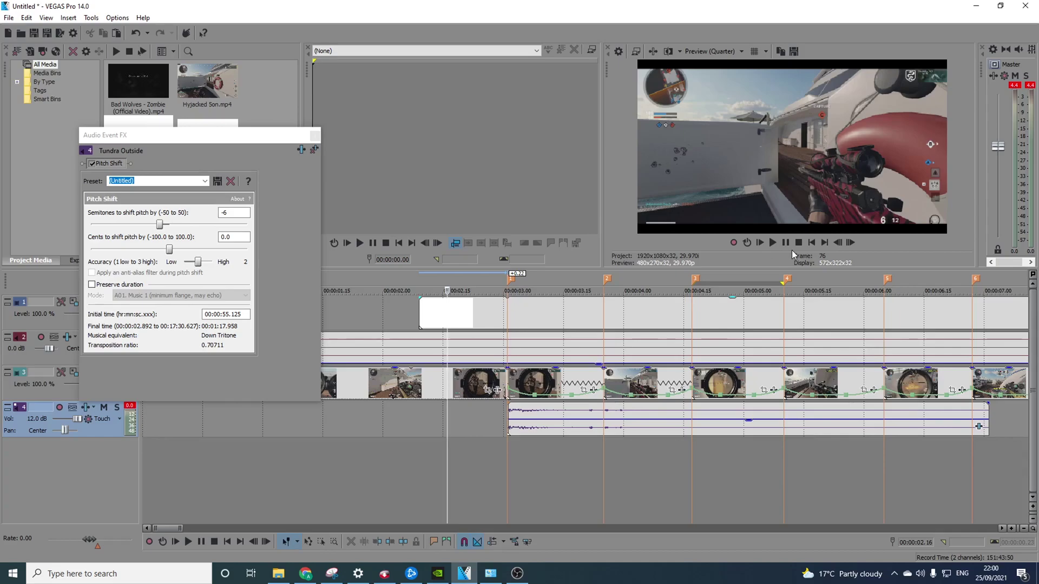
Step: Reset the pitch shift to 0 semitones and play back the gunshot without music
{"action": "left_click_drag", "start_coordinate": [160, 224], "coordinate": [167, 224]}
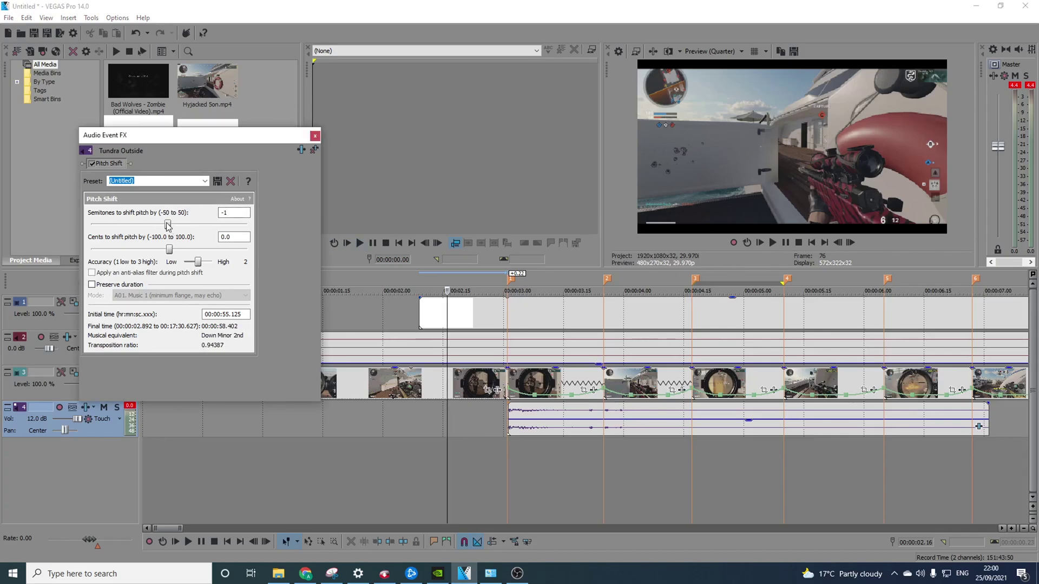
{"action": "scroll", "coordinate": [168, 224], "scroll_direction": "up", "scroll_amount": 1}
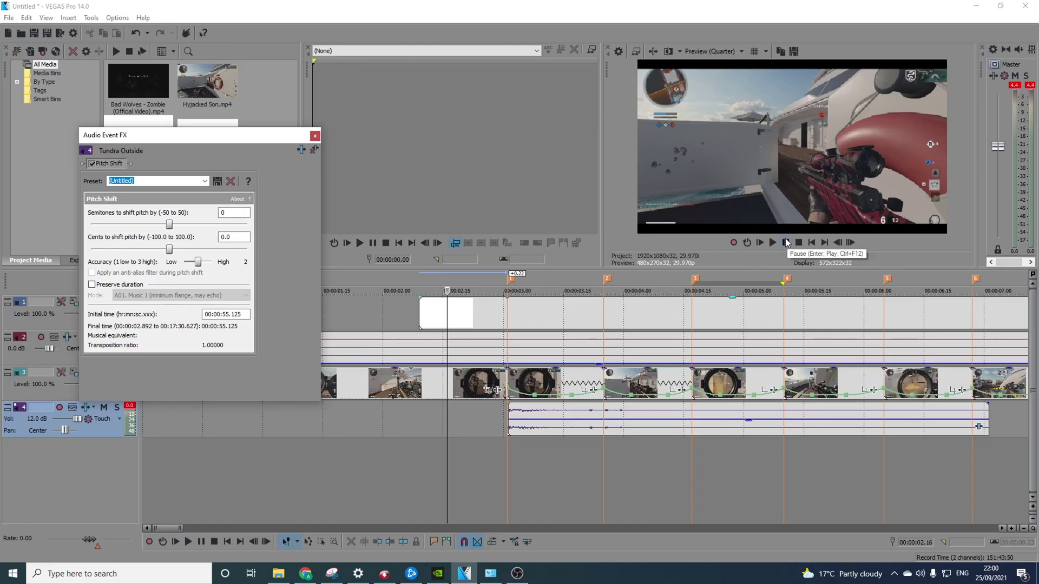
{"action": "left_click", "coordinate": [786, 241]}
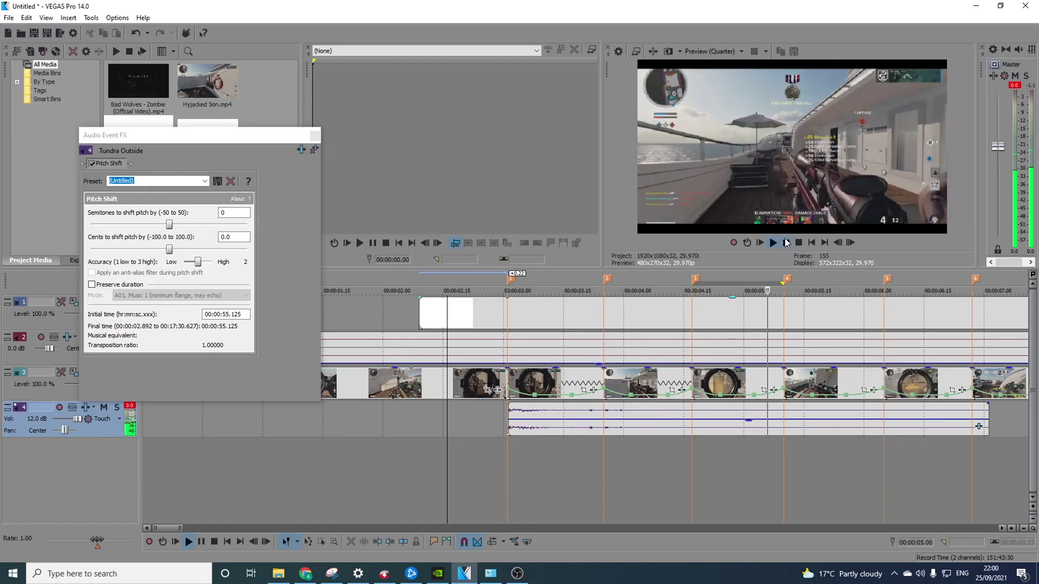
{"action": "left_click", "coordinate": [786, 241]}
Step: Shift the gunshot's pitch by -8 semitones and play back from just before the first marker
{"action": "left_click", "coordinate": [507, 407]}
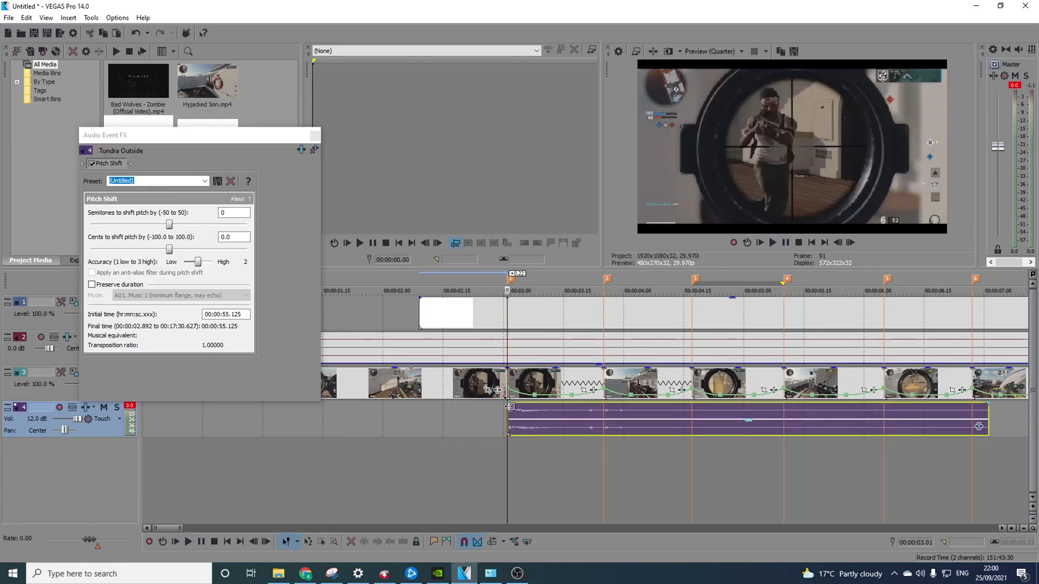
{"action": "left_click_drag", "start_coordinate": [169, 225], "coordinate": [163, 226]}
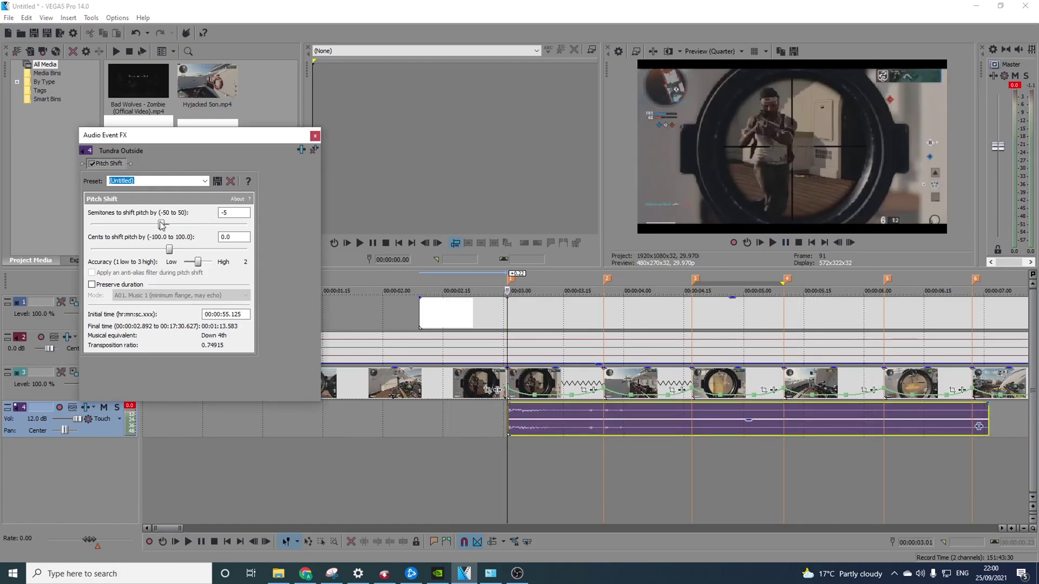
{"action": "left_click", "coordinate": [464, 417]}
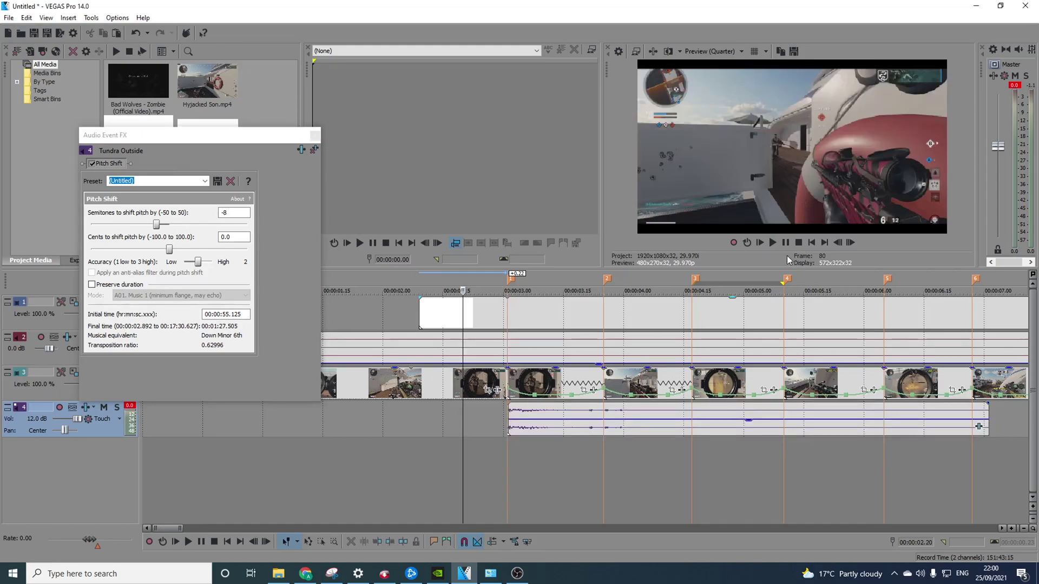
{"action": "left_click", "coordinate": [784, 243]}
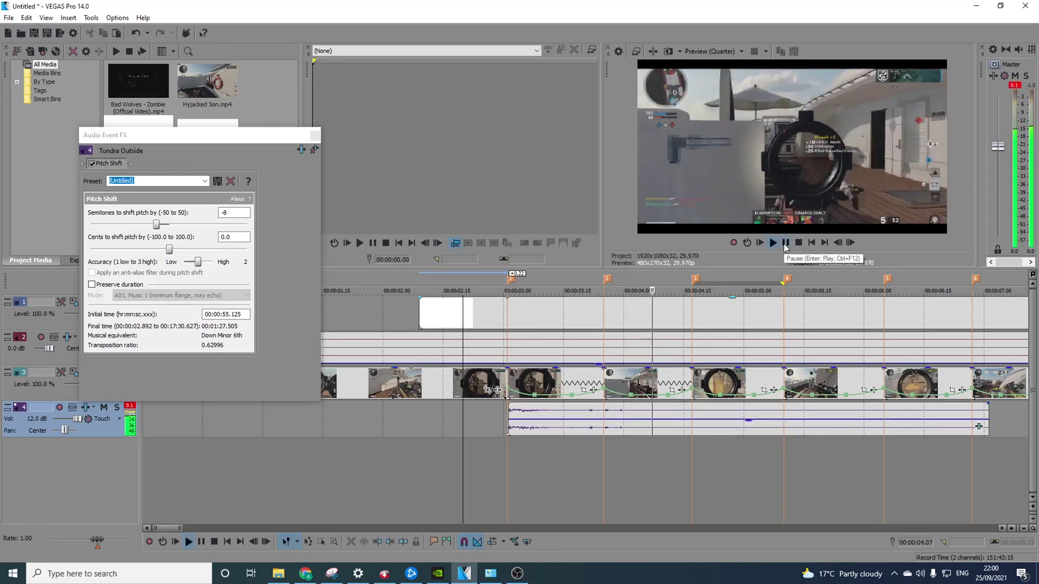
{"action": "left_click", "coordinate": [786, 243]}
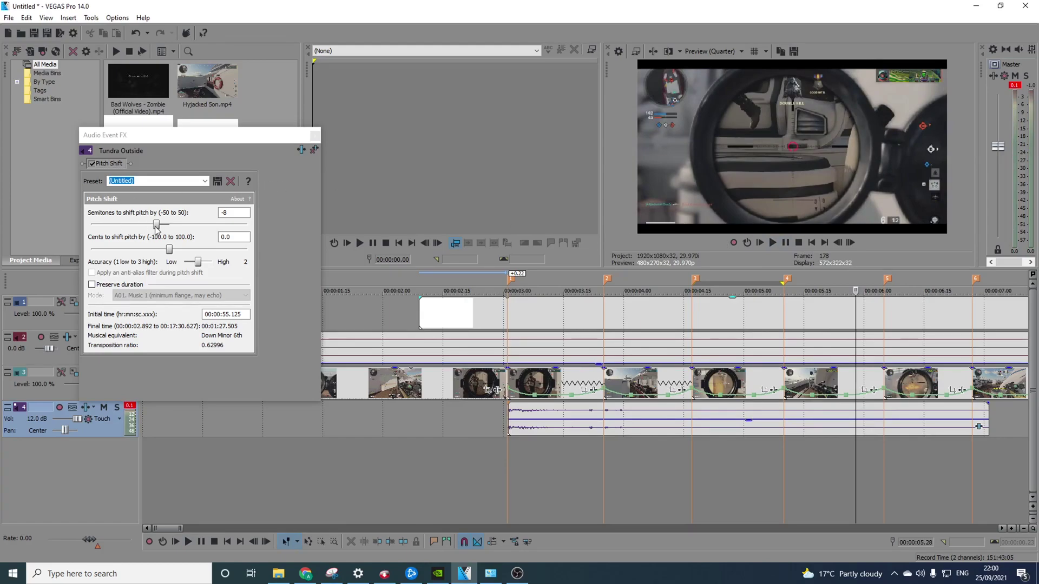
Step: Set the gunshot's pitch shift to -5 semitones and play back from just before the first marker
{"action": "left_click_drag", "start_coordinate": [160, 224], "coordinate": [161, 226]}
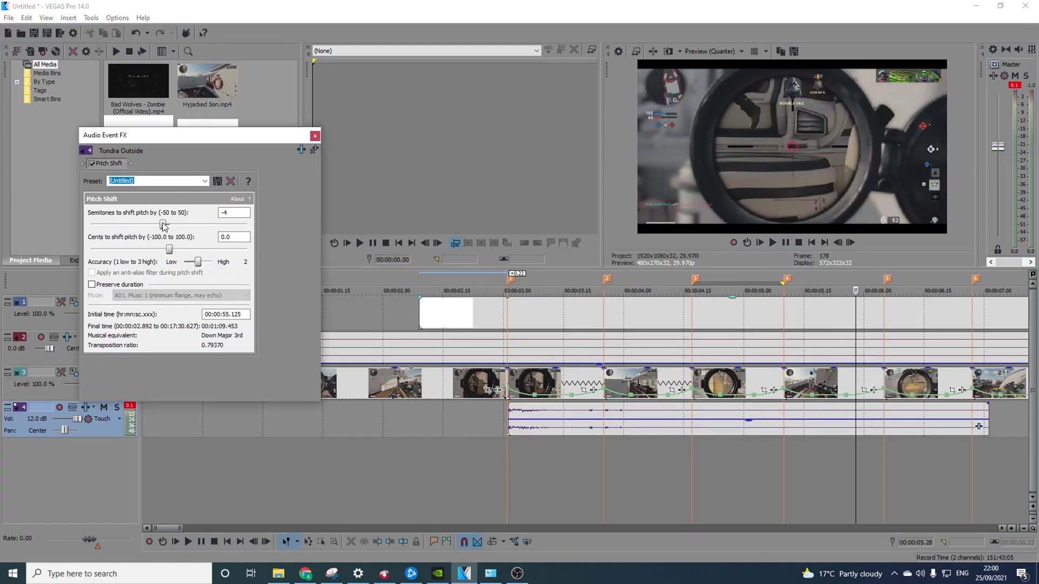
{"action": "left_click", "coordinate": [489, 444]}
{"action": "key", "text": "space"}
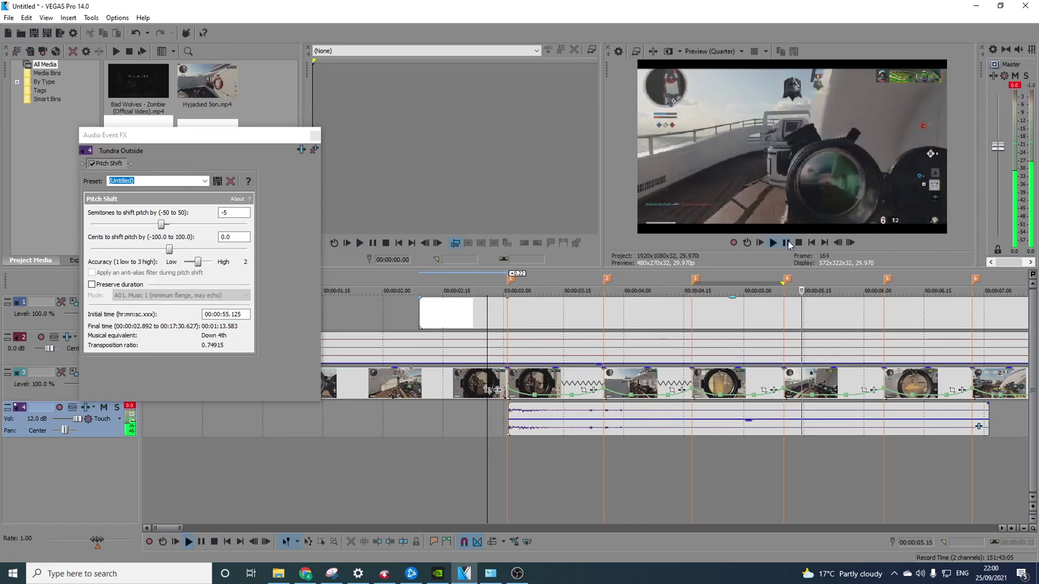
{"action": "left_click", "coordinate": [788, 243]}
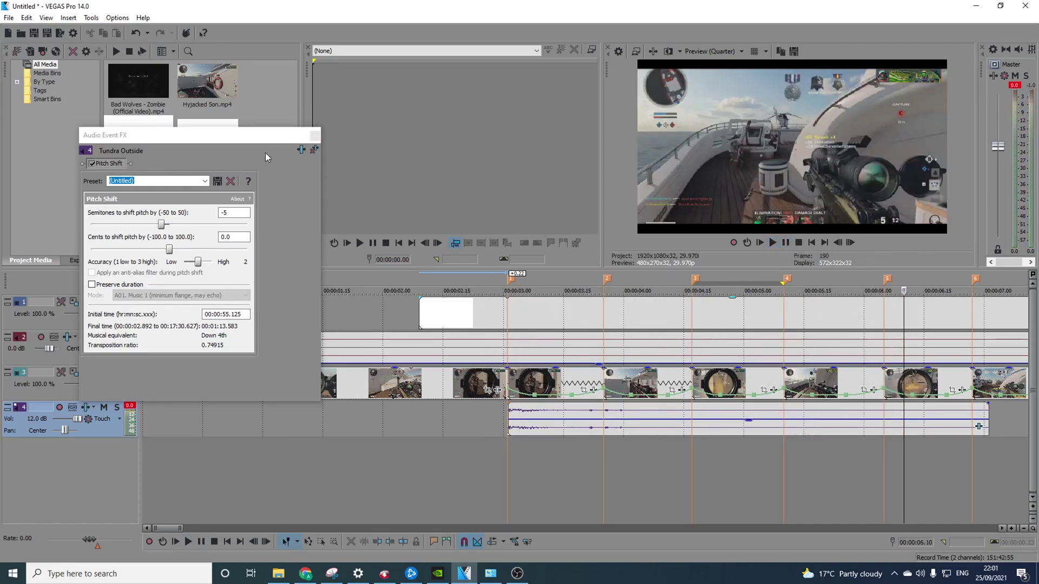
Step: Add the Smooth/Enhance effect to the Tundra Outside event and set its operation to -5
{"action": "left_click", "coordinate": [301, 149]}
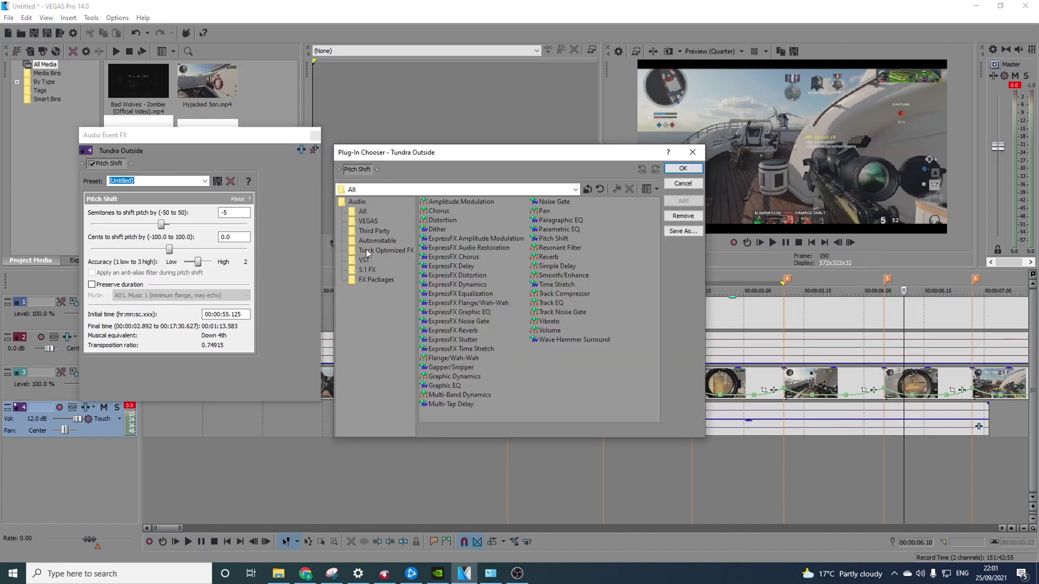
{"action": "left_click", "coordinate": [554, 238]}
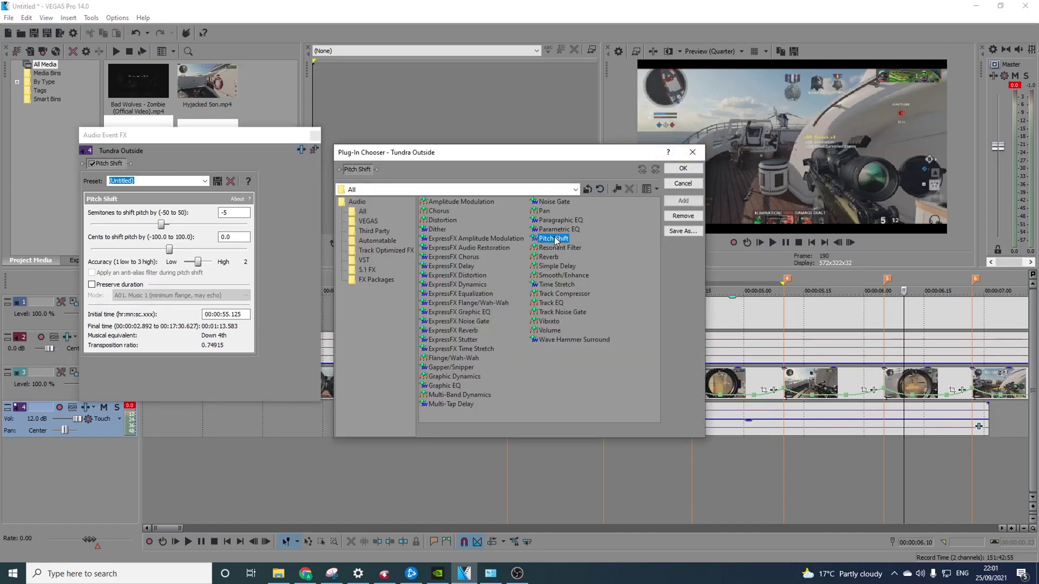
{"action": "left_click", "coordinate": [562, 276]}
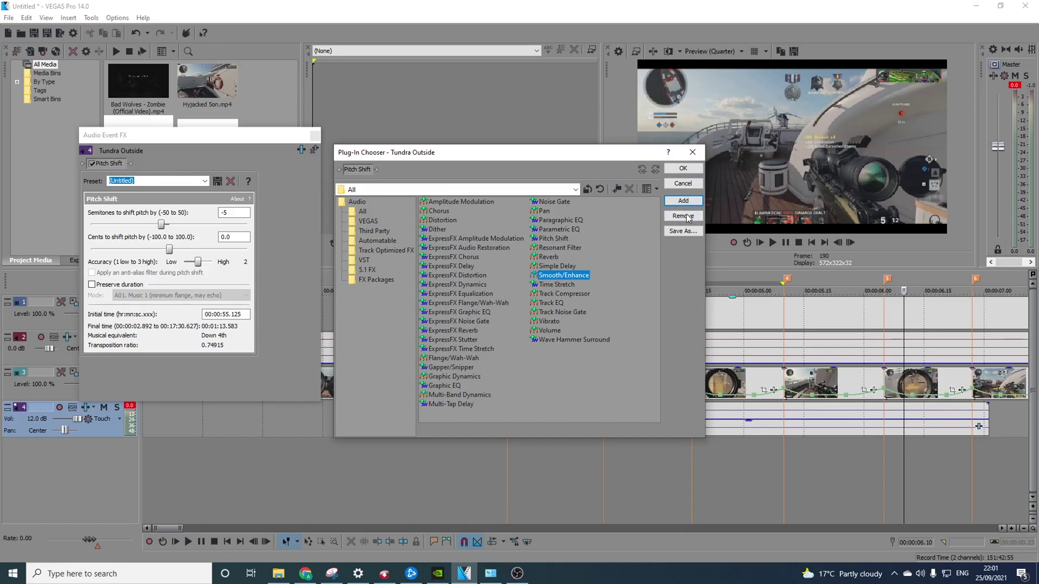
{"action": "left_click", "coordinate": [682, 200]}
{"action": "left_click", "coordinate": [683, 169]}
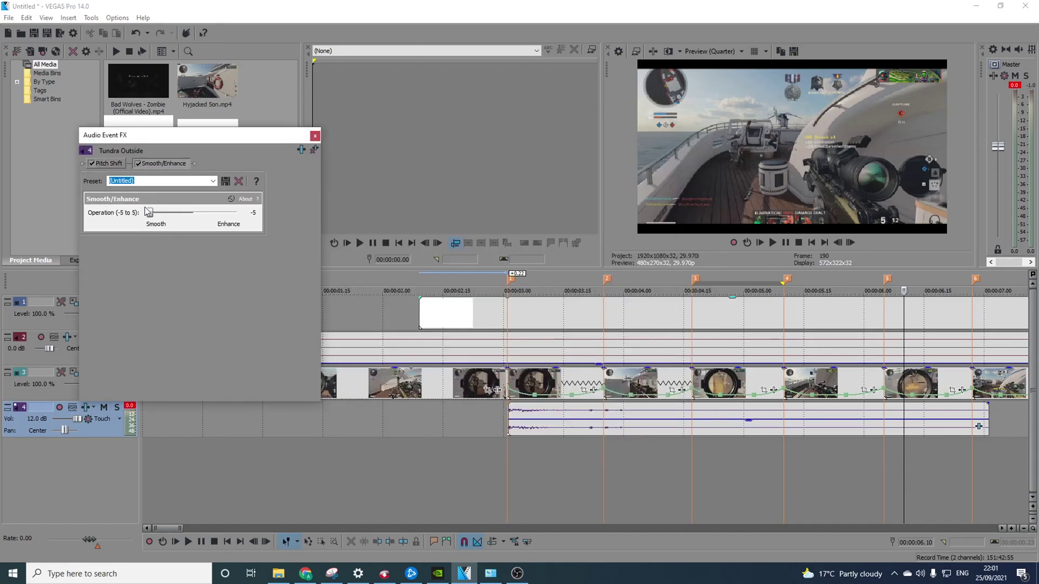
Step: Play back the gunshot section twice from before the first marker to hear the Smooth/Enhance effect
{"action": "left_click", "coordinate": [422, 416]}
{"action": "left_click", "coordinate": [772, 243]}
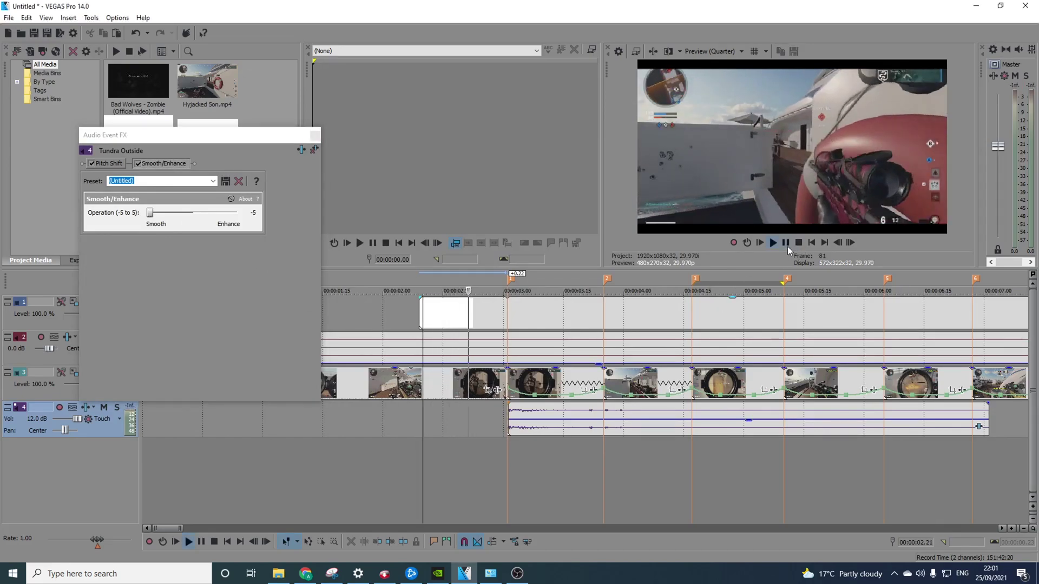
{"action": "left_click", "coordinate": [787, 242]}
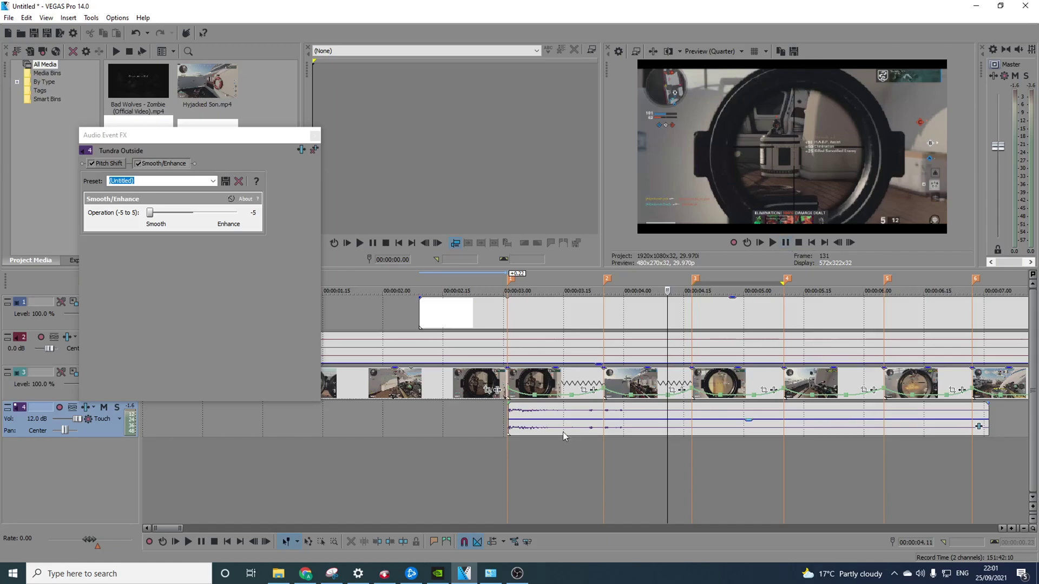
{"action": "left_click", "coordinate": [410, 415]}
{"action": "key", "text": "space"}
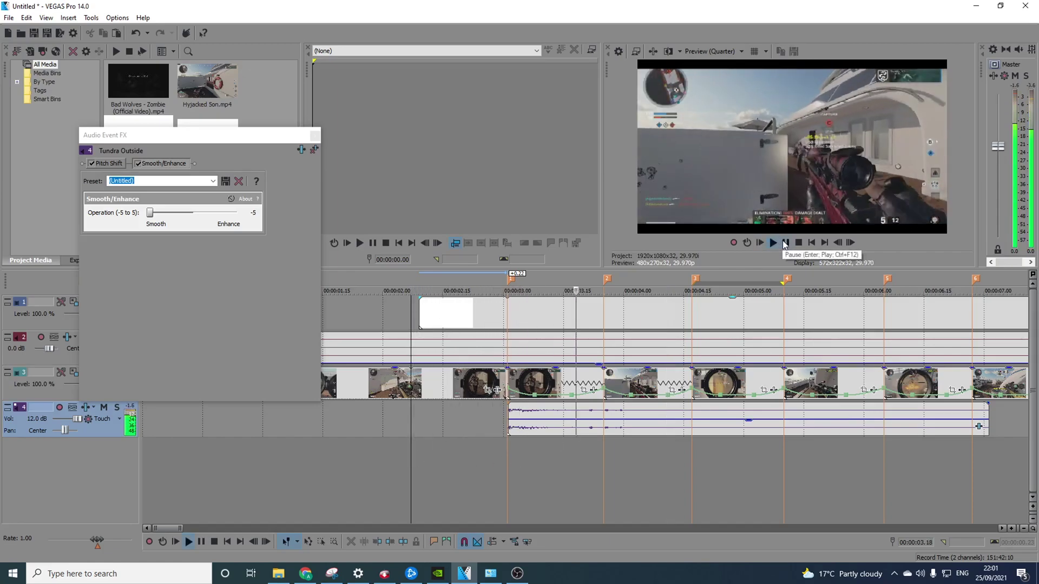
{"action": "left_click", "coordinate": [785, 243]}
Step: Set the Smooth/Enhance operation to -3 and play back the gunshot section
{"action": "left_click", "coordinate": [166, 216]}
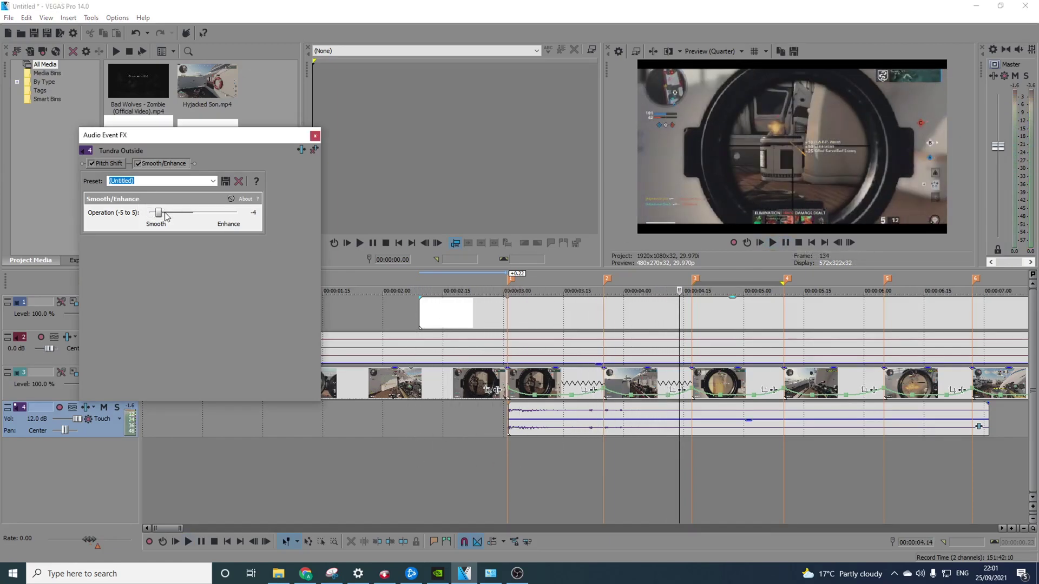
{"action": "left_click", "coordinate": [421, 468]}
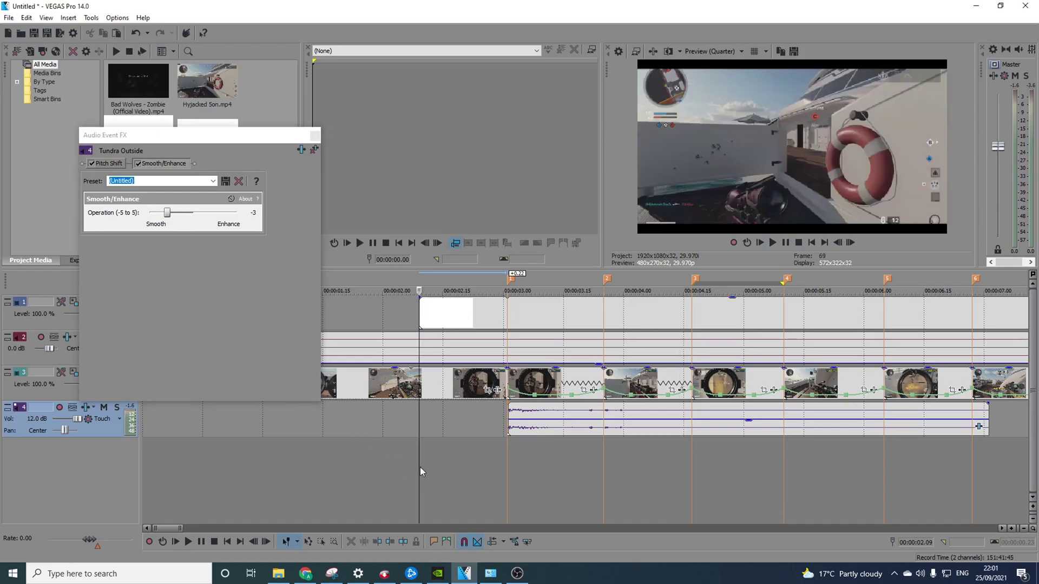
{"action": "left_click", "coordinate": [785, 243]}
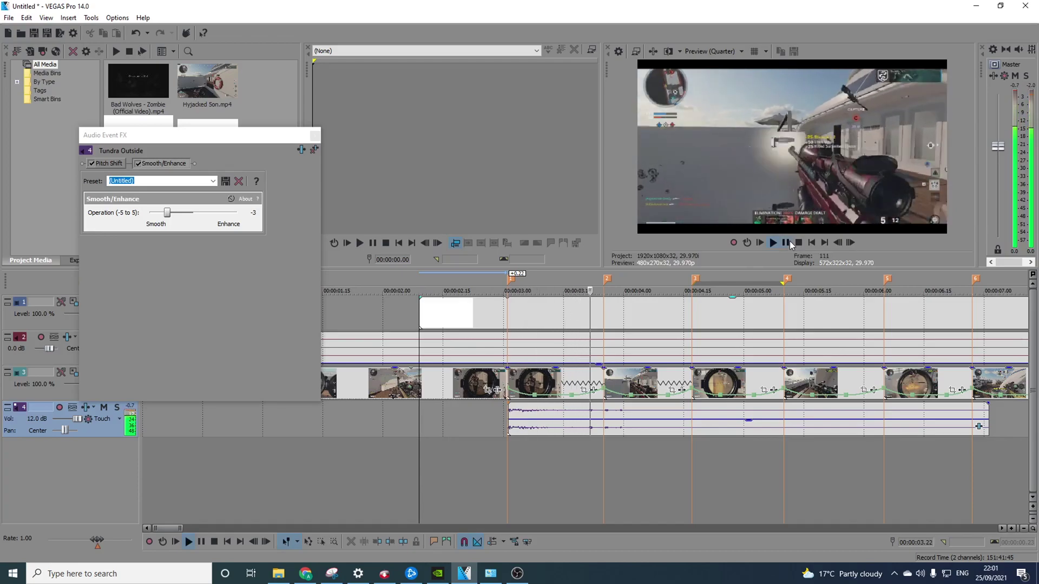
{"action": "left_click", "coordinate": [789, 241]}
Step: Check the Pitch Shift settings, toggle the Smooth/Enhance effect and close the Audio Event FX window
{"action": "left_click", "coordinate": [157, 162]}
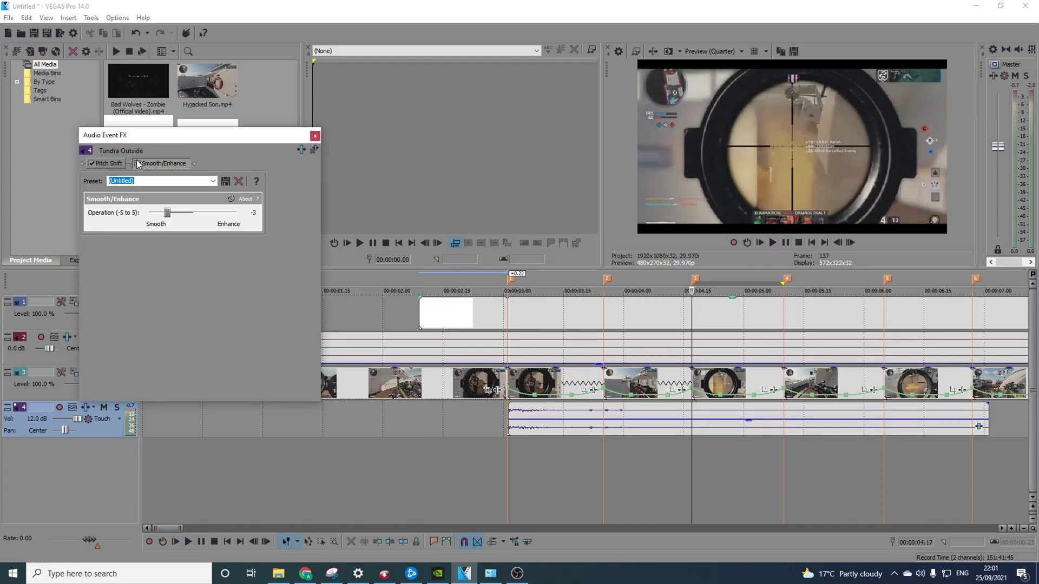
{"action": "left_click", "coordinate": [107, 163]}
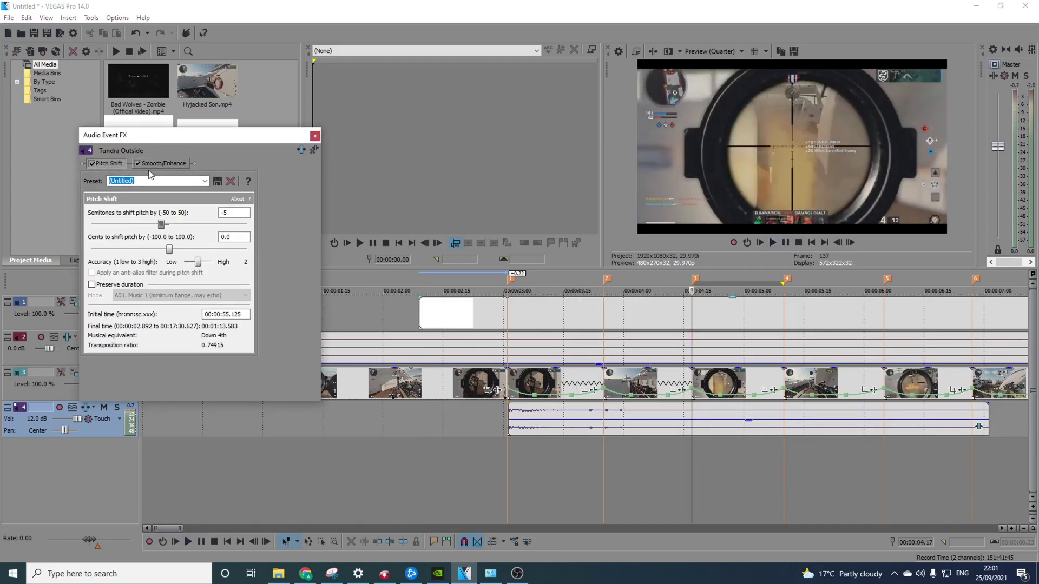
{"action": "left_click", "coordinate": [138, 163]}
{"action": "left_click", "coordinate": [315, 135]}
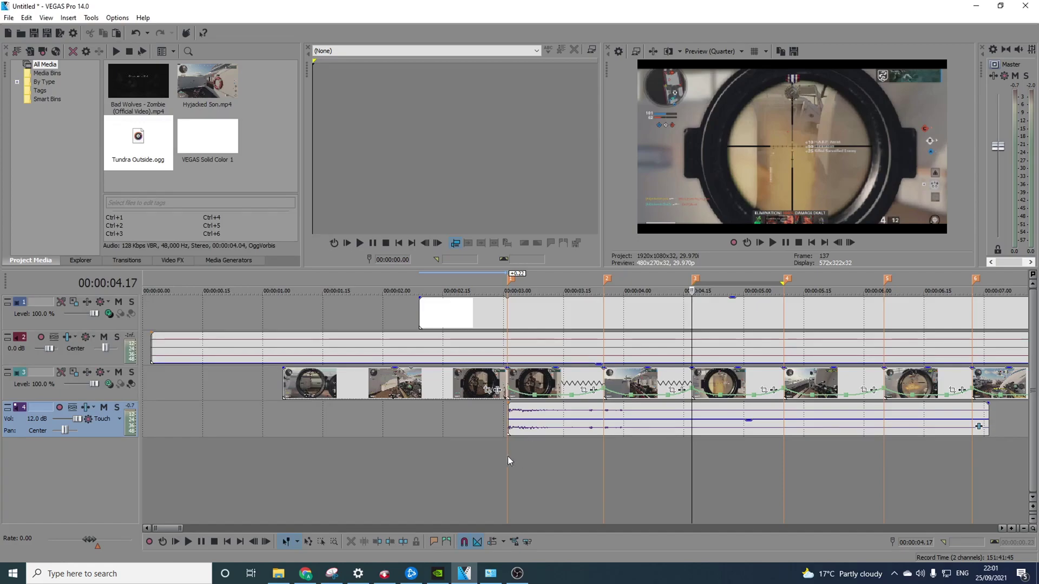
Step: Trim the Tundra Outside event to end at 00:00:04.12 and paste a copy of it on the same track at marker 3
{"action": "left_click", "coordinate": [514, 414]}
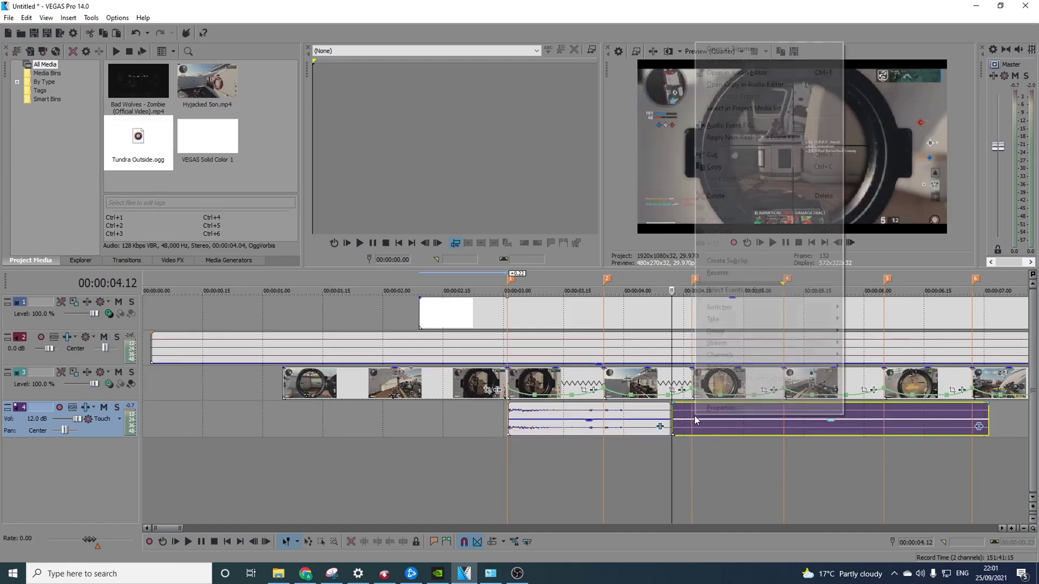
{"action": "left_click", "coordinate": [720, 195]}
{"action": "right_click", "coordinate": [535, 419]}
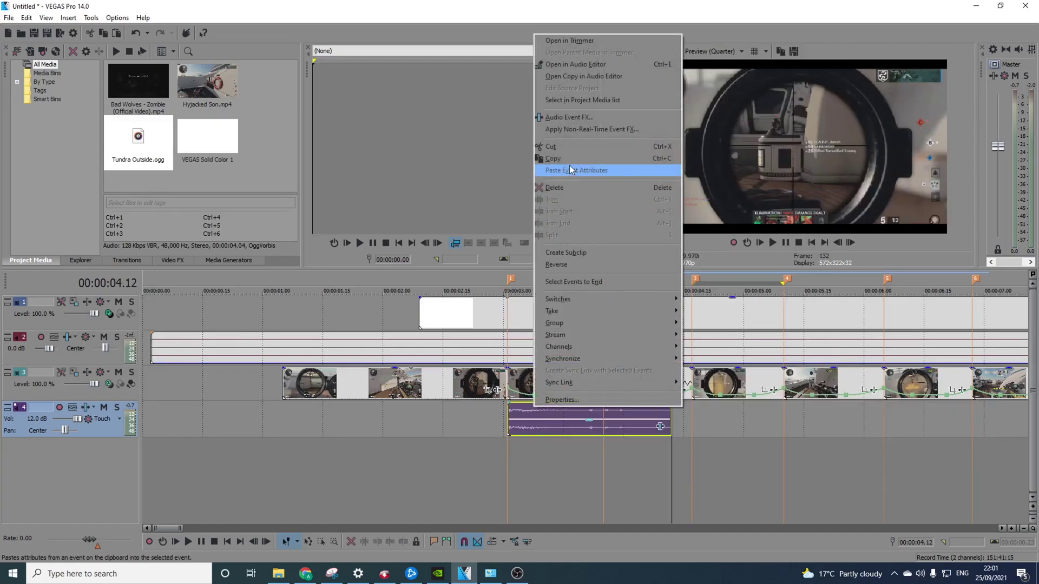
{"action": "left_click", "coordinate": [570, 170]}
{"action": "left_click", "coordinate": [692, 412]}
{"action": "scroll", "coordinate": [692, 412], "scroll_direction": "up", "scroll_amount": 3}
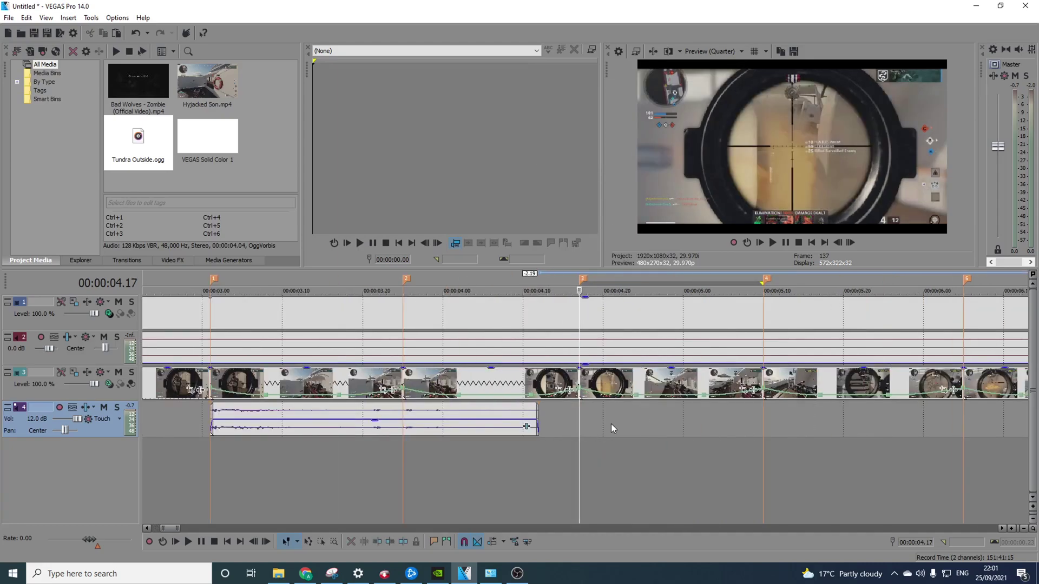
{"action": "right_click", "coordinate": [611, 425]}
{"action": "left_click", "coordinate": [637, 237]}
Step: Paste another copy of the trimmed Tundra Outside gunshot on the same track at marker 5
{"action": "left_click", "coordinate": [758, 379]}
{"action": "scroll", "coordinate": [758, 379], "scroll_direction": "down", "scroll_amount": 1}
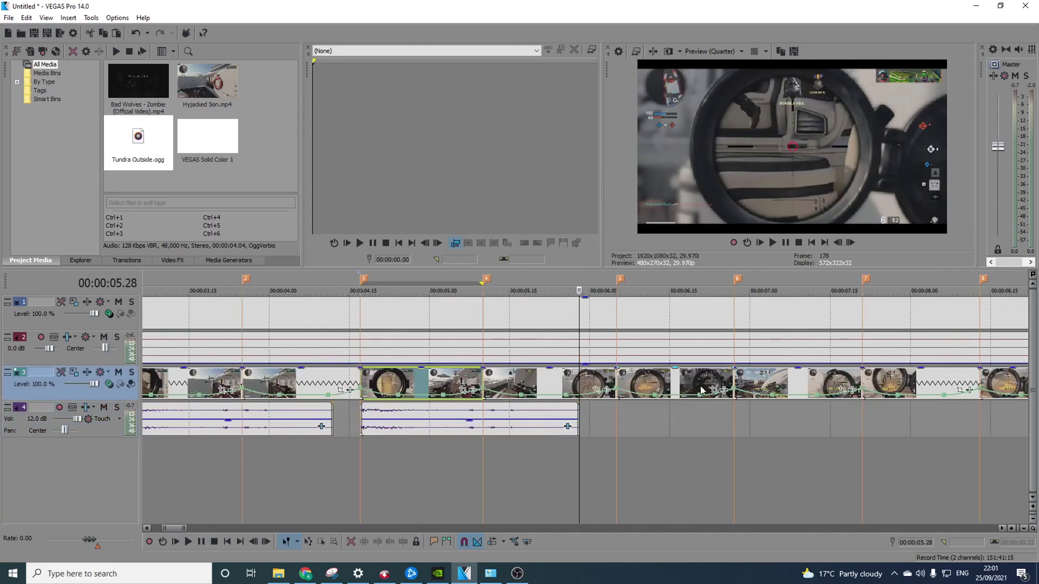
{"action": "left_click", "coordinate": [619, 385]}
{"action": "right_click", "coordinate": [625, 418]}
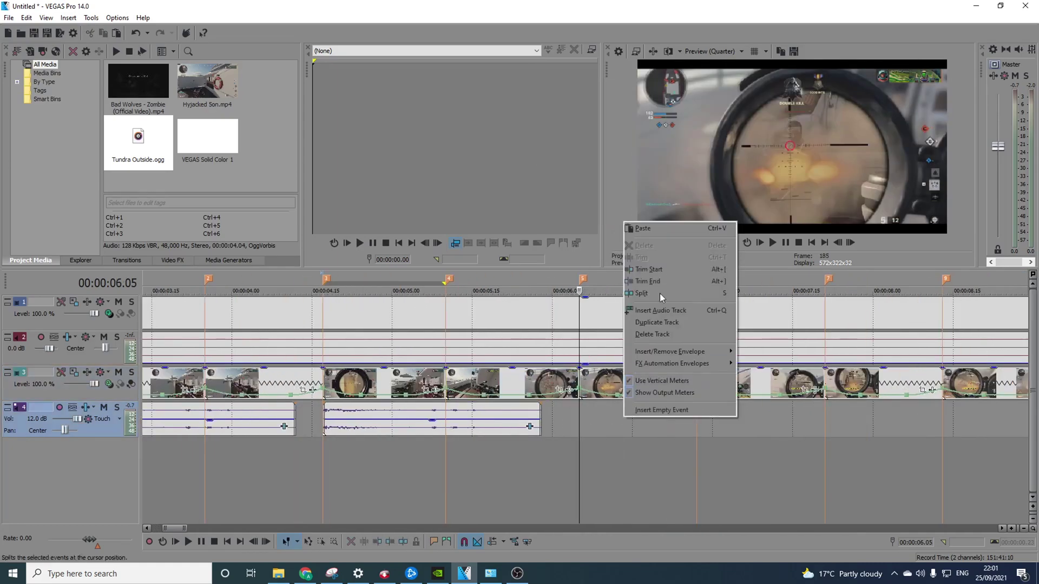
{"action": "left_click", "coordinate": [665, 230]}
Step: Paste copies of the trimmed Tundra Outside gunshot at markers 7 and 9
{"action": "left_click", "coordinate": [824, 371]}
{"action": "scroll", "coordinate": [647, 424], "scroll_direction": "up", "scroll_amount": 2}
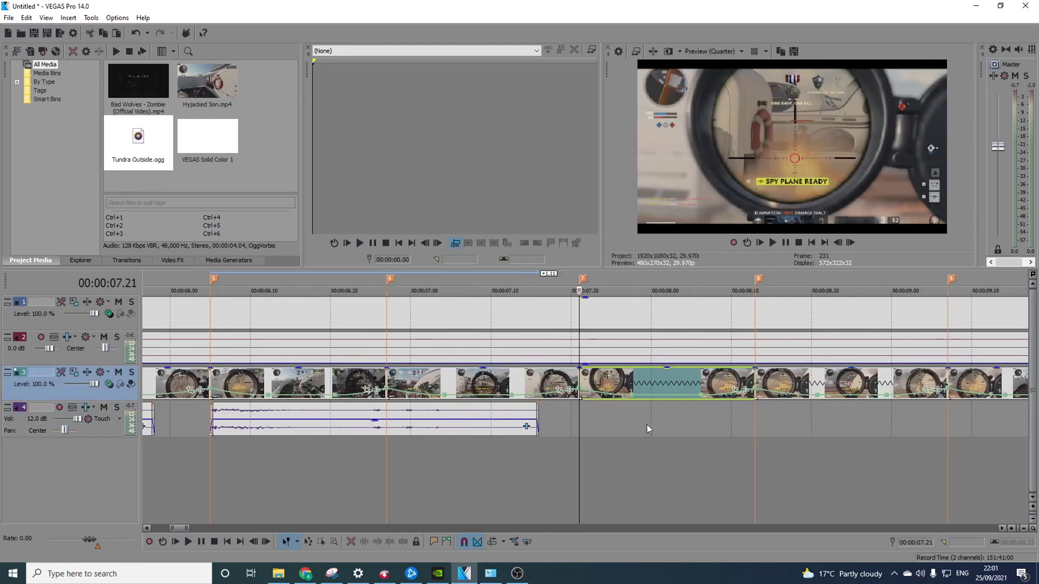
{"action": "right_click", "coordinate": [631, 419]}
{"action": "left_click", "coordinate": [665, 232]}
{"action": "scroll", "coordinate": [695, 372], "scroll_direction": "down", "scroll_amount": 1}
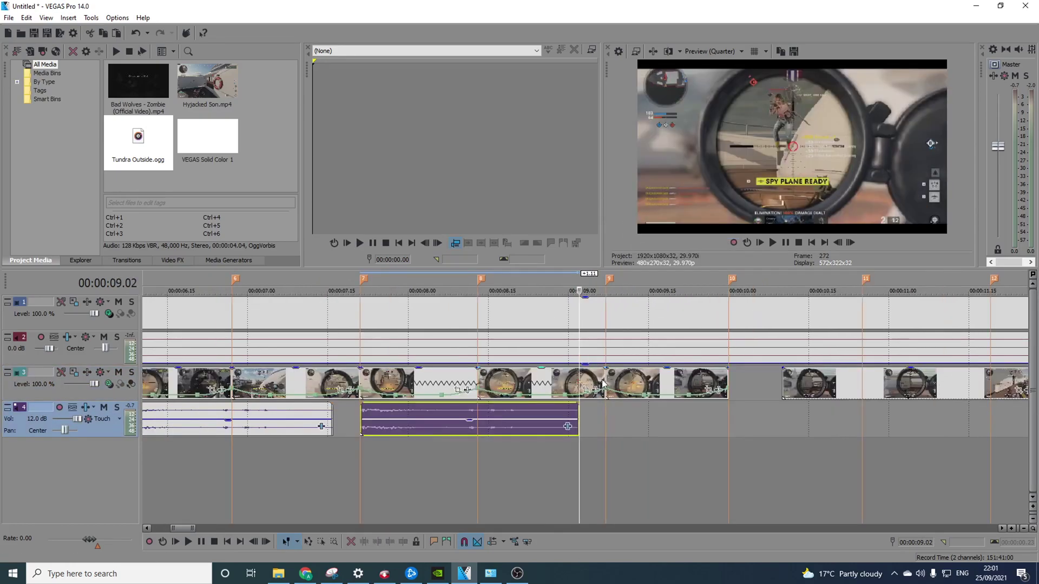
{"action": "left_click", "coordinate": [606, 381]}
{"action": "right_click", "coordinate": [633, 416]}
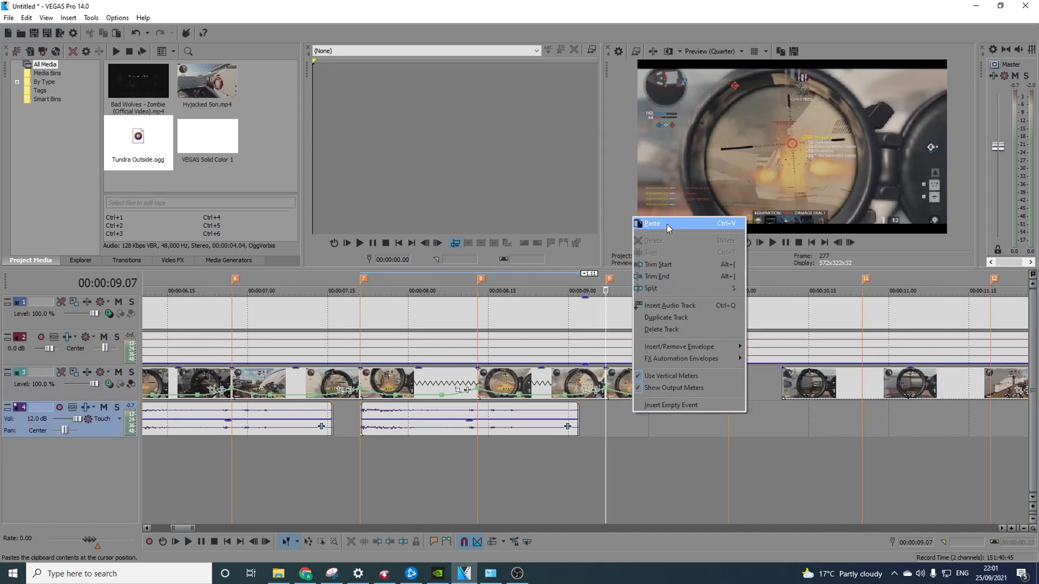
{"action": "left_click", "coordinate": [666, 224]}
Step: Move the separate last gameplay clip further along the timeline to start at about 12 seconds, away from the synced clips
{"action": "scroll", "coordinate": [667, 444], "scroll_direction": "down", "scroll_amount": 4}
{"action": "left_click", "coordinate": [242, 433]}
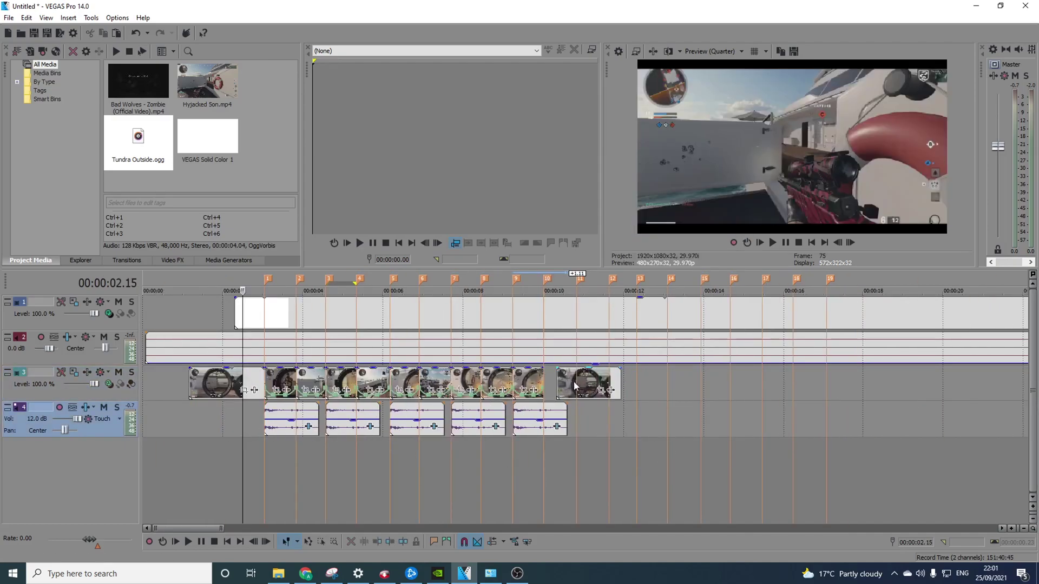
{"action": "left_click_drag", "start_coordinate": [575, 386], "coordinate": [646, 388]}
{"action": "scroll", "coordinate": [671, 394], "scroll_direction": "up", "scroll_amount": 2}
{"action": "scroll", "coordinate": [709, 396], "scroll_direction": "down", "scroll_amount": 2}
{"action": "left_click", "coordinate": [539, 383]}
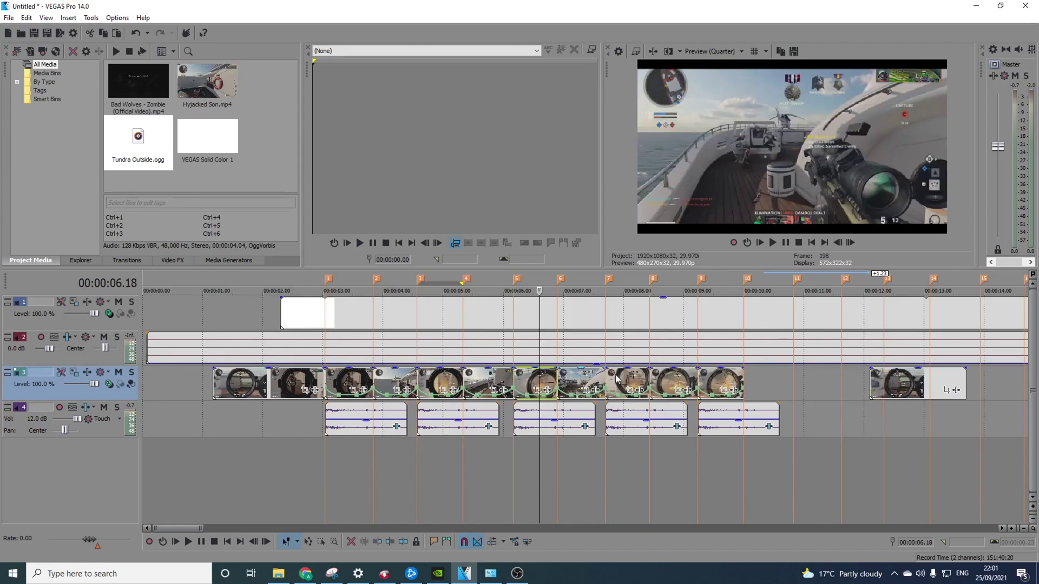
{"action": "left_click", "coordinate": [614, 377]}
{"action": "left_click", "coordinate": [435, 386]}
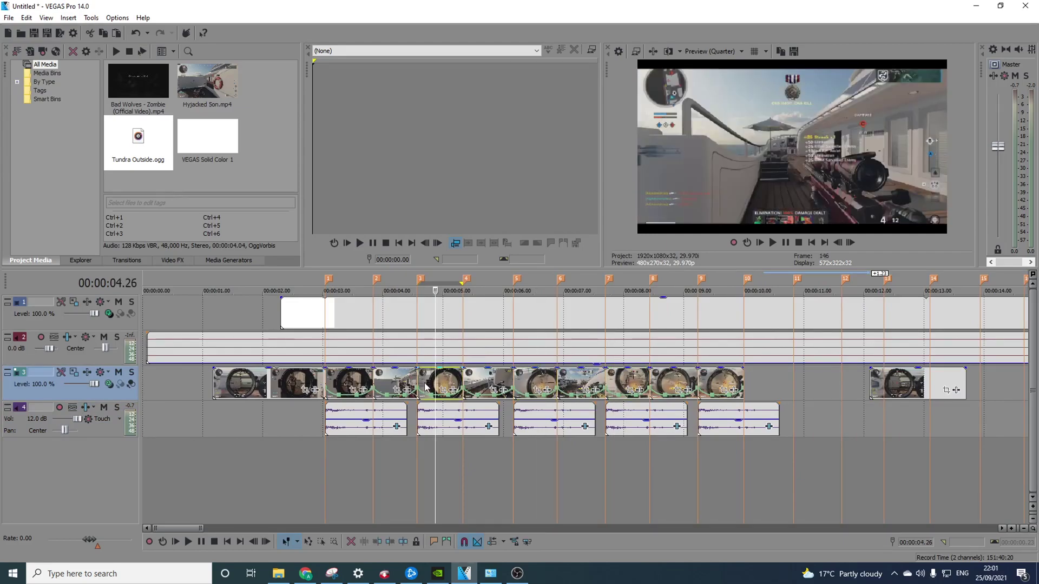
Step: Delete the three Tundra Outside gunshot events at markers 5, 7 and 9
{"action": "left_click", "coordinate": [420, 417]}
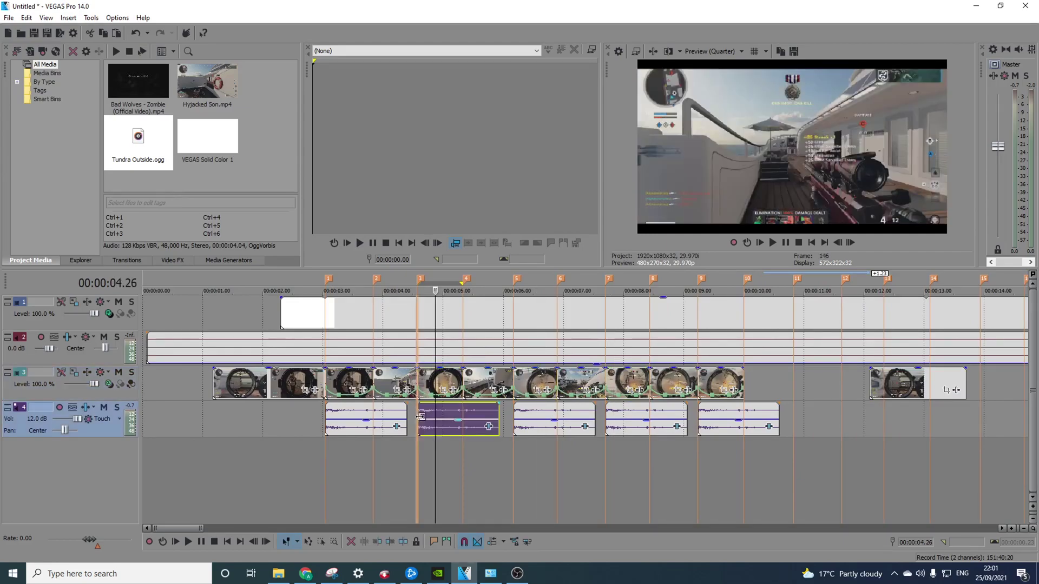
{"action": "left_click", "coordinate": [515, 416]}
{"action": "left_click", "coordinate": [736, 416], "text": "shift"}
{"action": "right_click", "coordinate": [734, 416]}
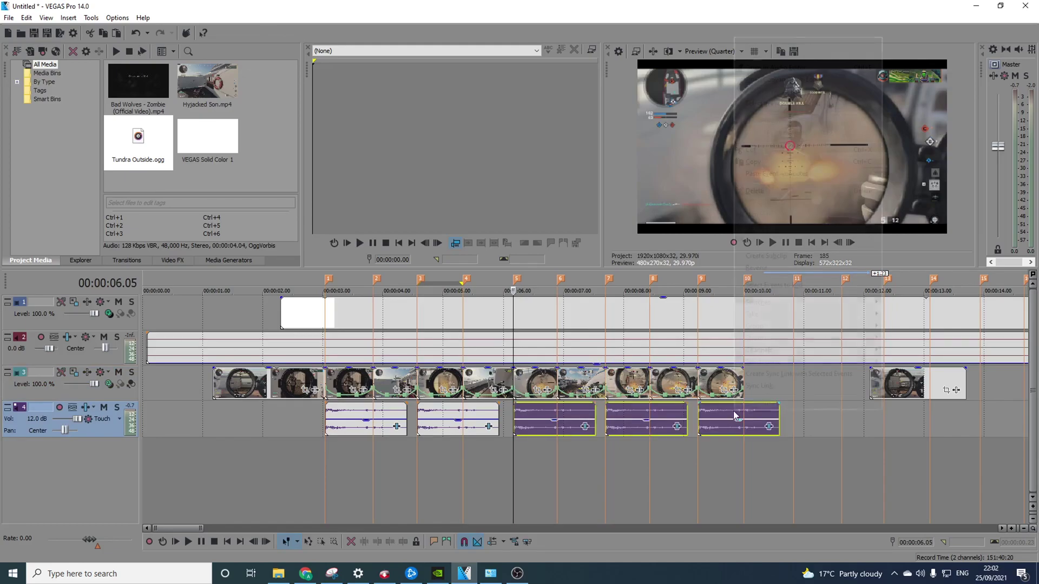
{"action": "left_click", "coordinate": [764, 199]}
Step: Import Barrett Outside from the Barrett folder of Cold War Snipers and place it on the gunshot track at marker 5
{"action": "left_click", "coordinate": [8, 18]}
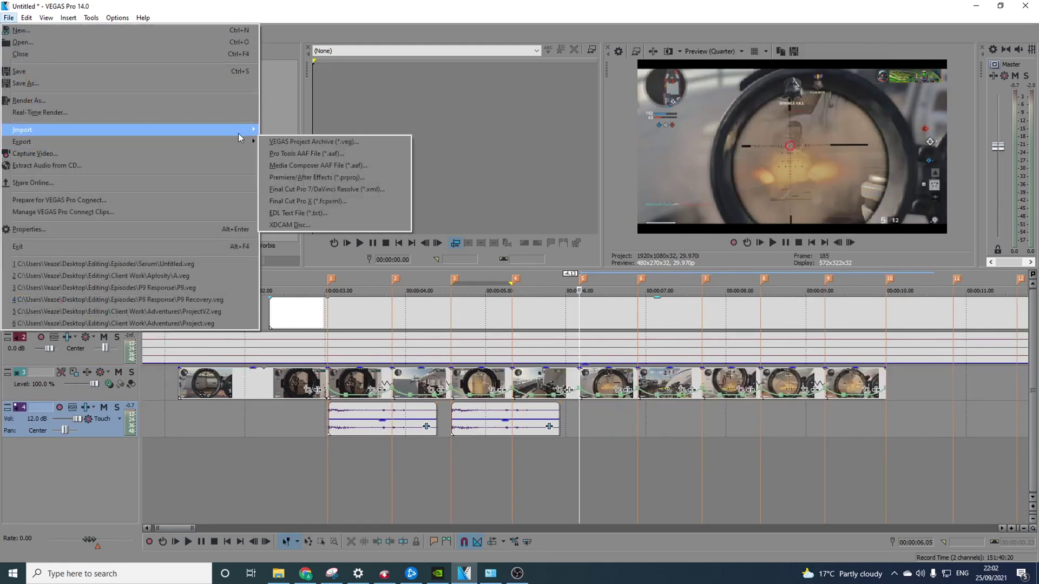
{"action": "left_click", "coordinate": [273, 130]}
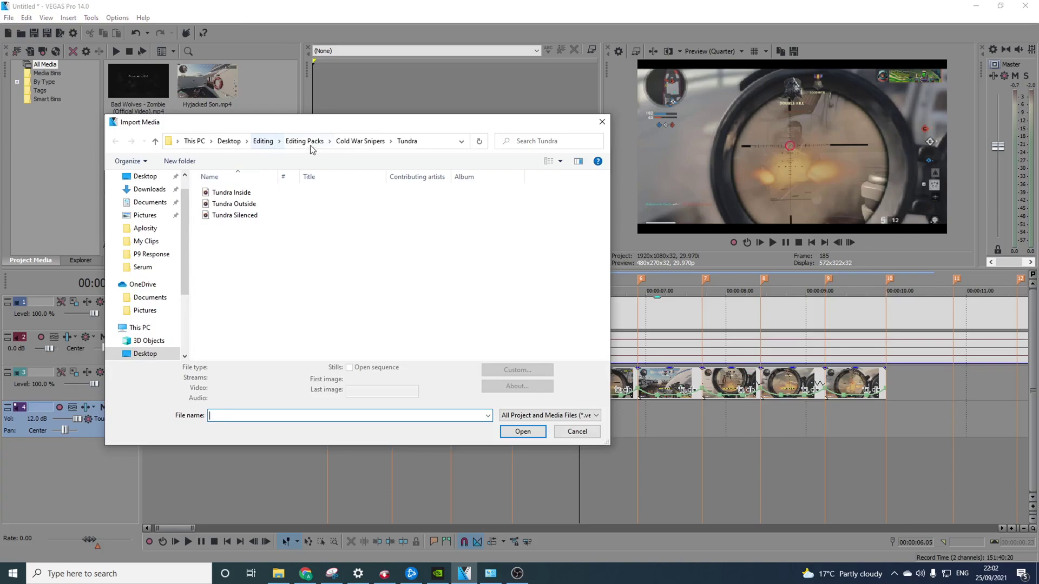
{"action": "left_click", "coordinate": [357, 142]}
{"action": "double_click", "coordinate": [223, 193]}
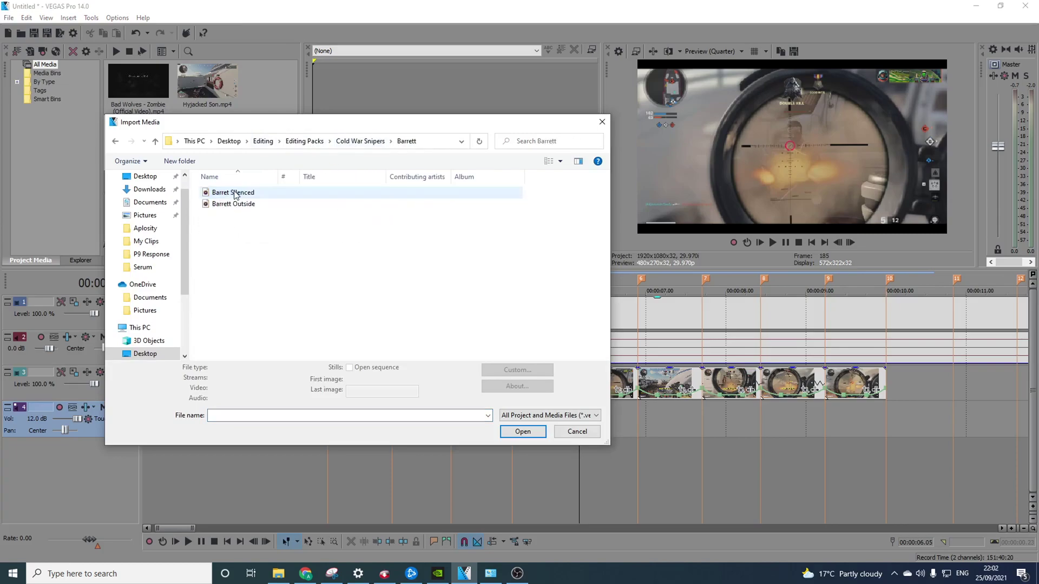
{"action": "double_click", "coordinate": [248, 205]}
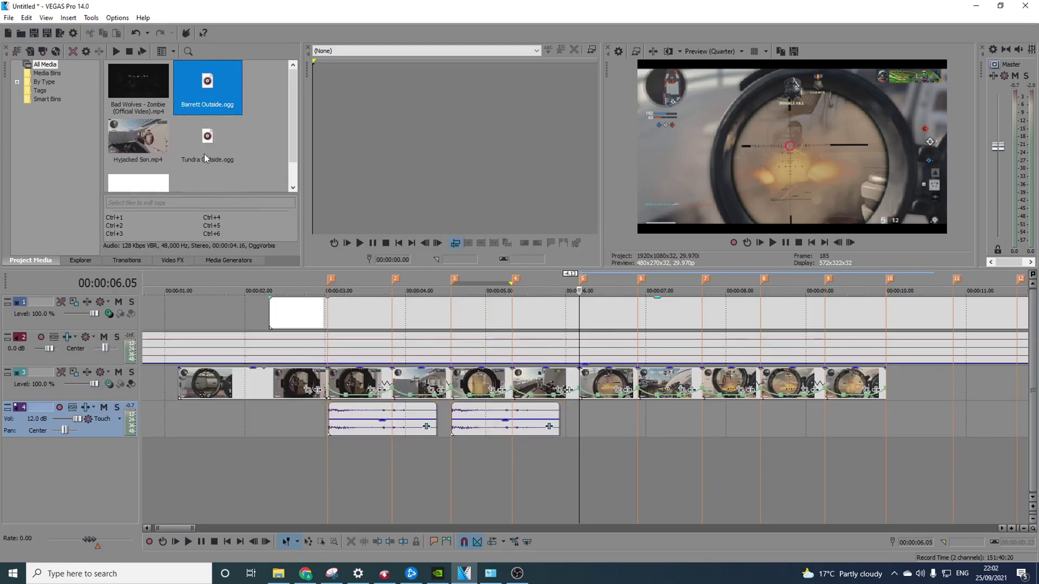
{"action": "left_click_drag", "start_coordinate": [213, 93], "coordinate": [581, 415]}
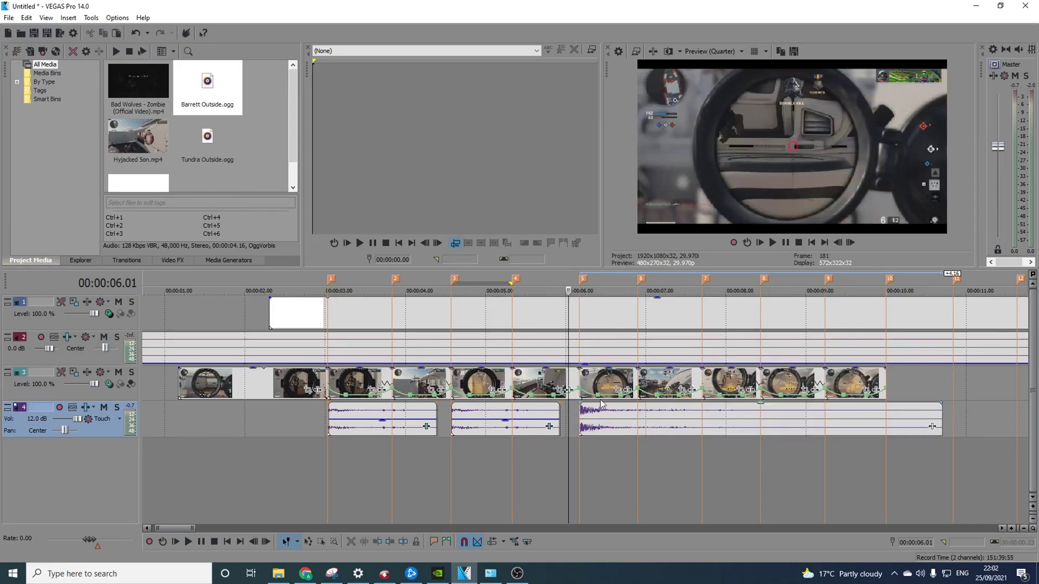
Step: Lower the Barrett Outside event's gain while checking it by playback, and raise the music event's gain back up
{"action": "left_click", "coordinate": [772, 242]}
{"action": "left_click_drag", "start_coordinate": [616, 407], "coordinate": [618, 425]}
{"action": "left_click", "coordinate": [573, 413]}
{"action": "left_click", "coordinate": [773, 242]}
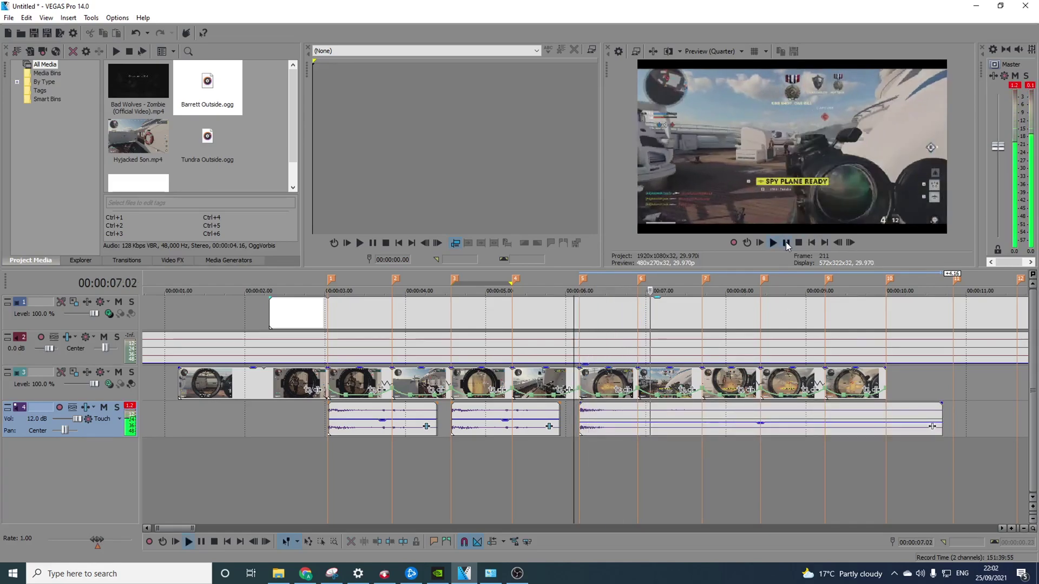
{"action": "left_click", "coordinate": [785, 242]}
{"action": "left_click", "coordinate": [701, 414]}
{"action": "left_click_drag", "start_coordinate": [649, 363], "coordinate": [667, 315]}
Step: Split the Barrett Outside event at marker 7 and delete the part after the split
{"action": "key", "text": "s"}
{"action": "key", "text": "ctrl+z"}
{"action": "left_click", "coordinate": [702, 412]}
{"action": "key", "text": "s"}
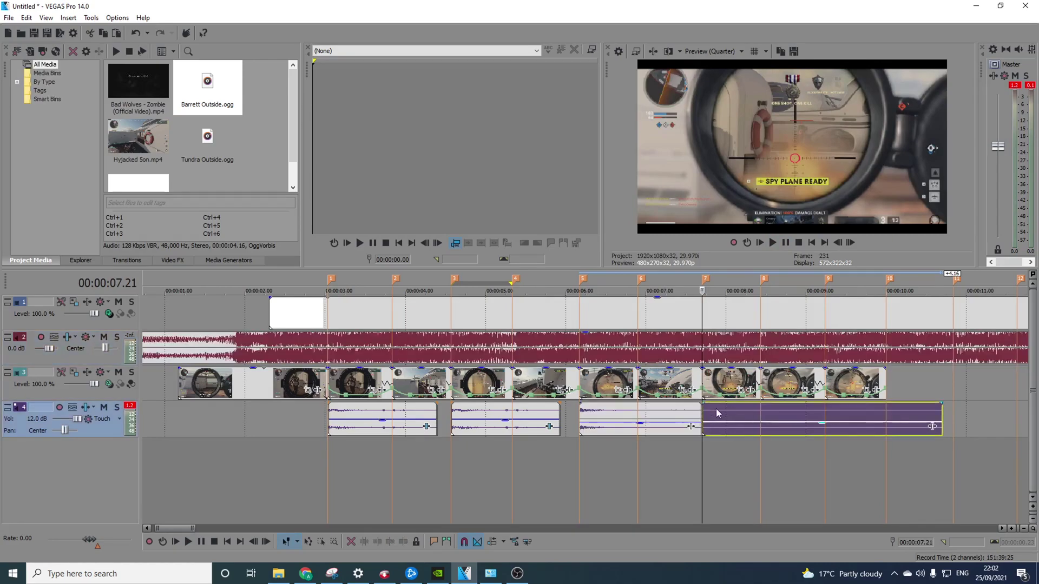
{"action": "right_click", "coordinate": [717, 415]}
{"action": "left_click", "coordinate": [744, 189]}
Step: Copy the trimmed Barrett Outside event and paste it on the gunshot track at markers 7 and 9
{"action": "right_click", "coordinate": [679, 408]}
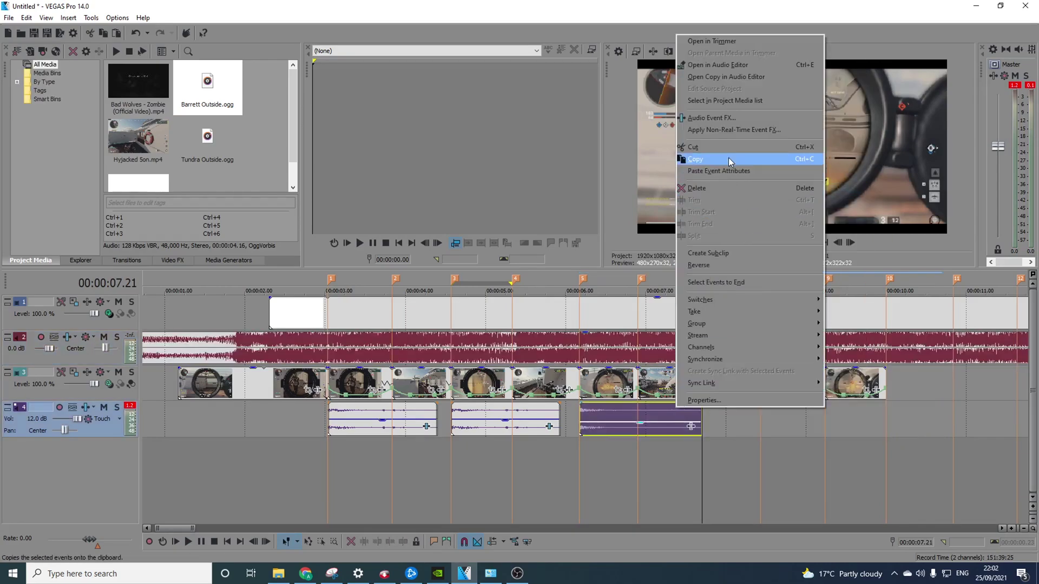
{"action": "left_click", "coordinate": [728, 158]}
{"action": "right_click", "coordinate": [729, 406]}
{"action": "left_click", "coordinate": [754, 229]}
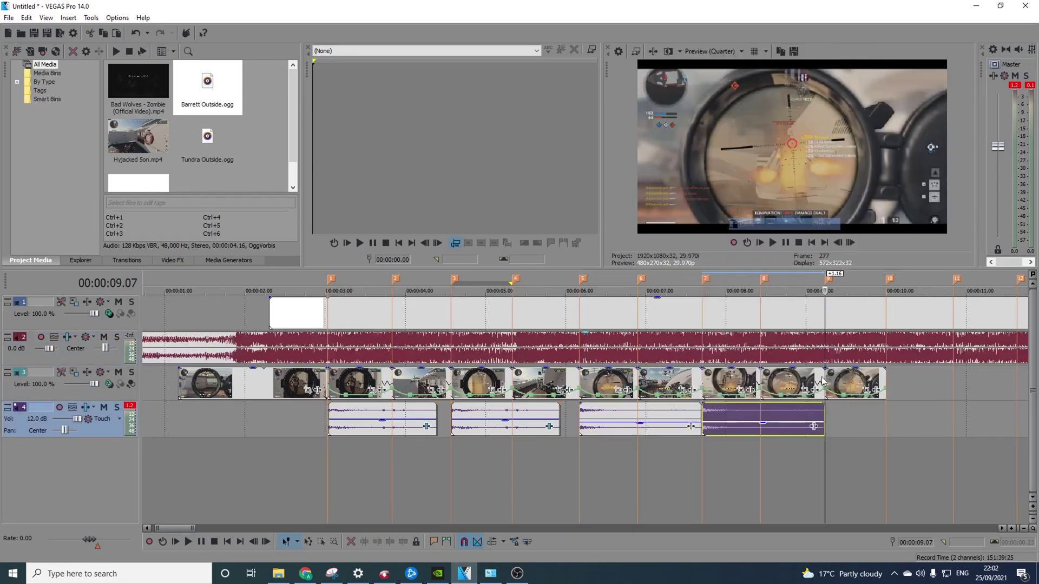
{"action": "right_click", "coordinate": [839, 411]}
{"action": "left_click", "coordinate": [854, 220]}
Step: Play back the edit from before the first marker and replay the section around markers 7 and 8
{"action": "left_click", "coordinate": [297, 428]}
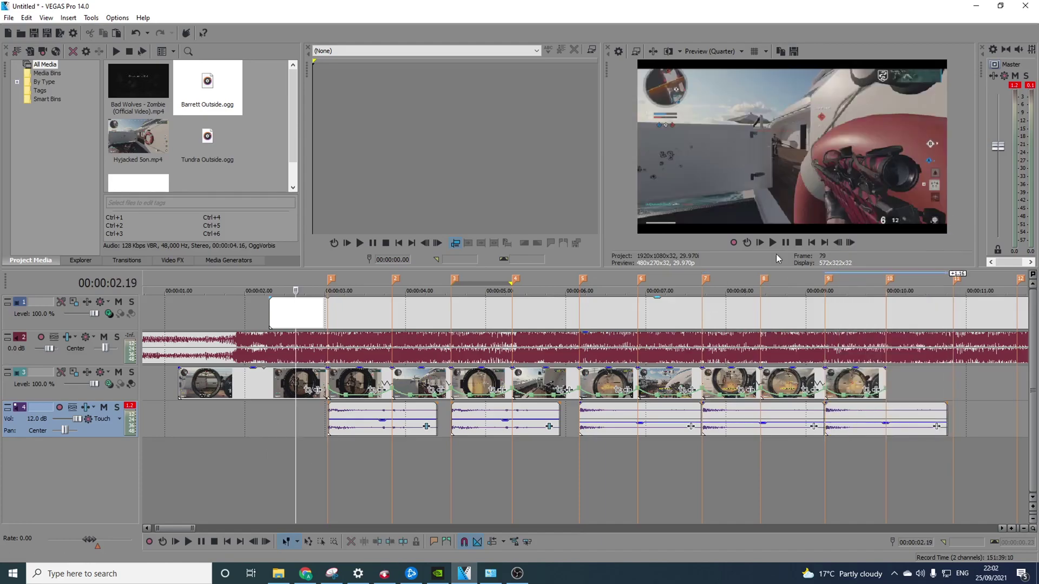
{"action": "left_click", "coordinate": [790, 243]}
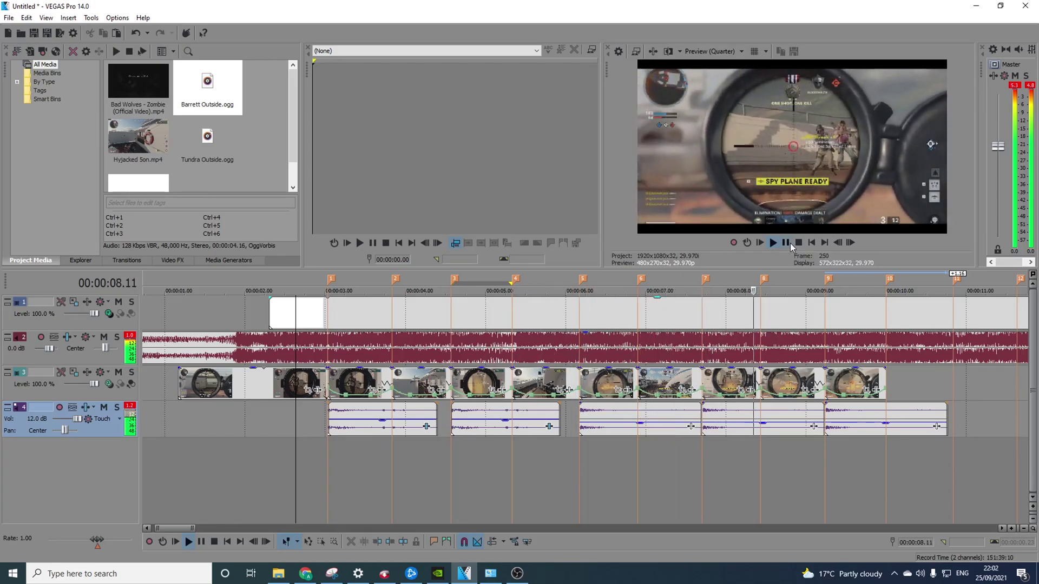
{"action": "left_click", "coordinate": [673, 443]}
{"action": "scroll", "coordinate": [673, 442], "scroll_direction": "up", "scroll_amount": 1}
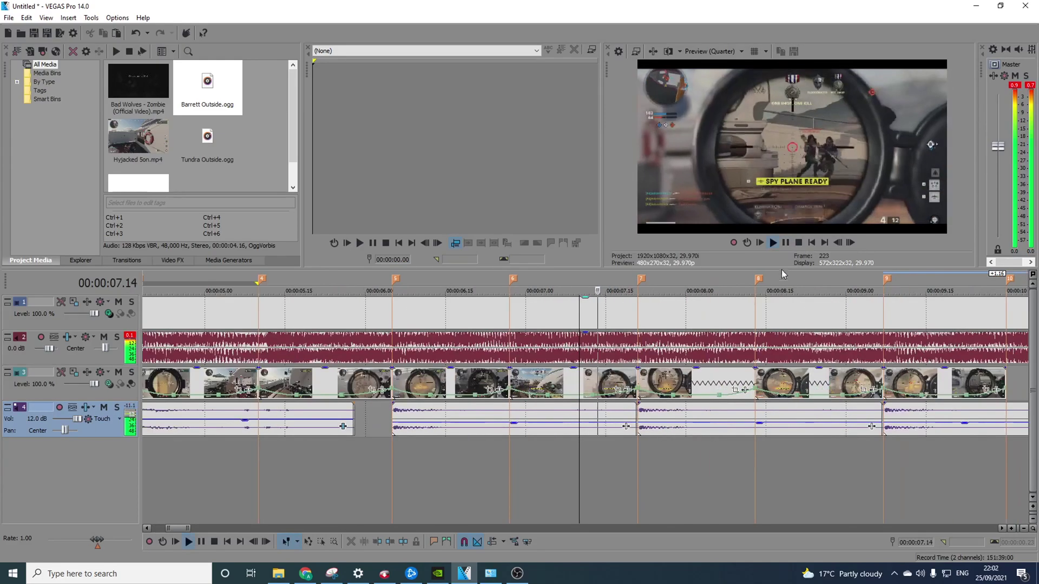
{"action": "left_click", "coordinate": [785, 243]}
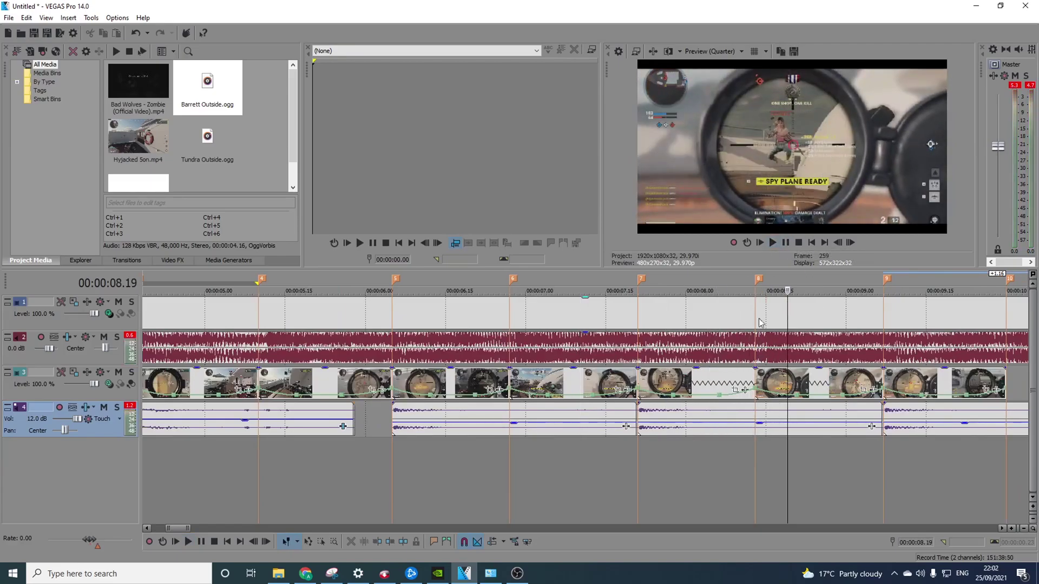
Step: Trim the marker 7 Barrett gunshot to end at marker 8 and paste another there, trimmed to end at marker 9
{"action": "left_click", "coordinate": [756, 422]}
{"action": "scroll", "coordinate": [666, 426], "scroll_direction": "down", "scroll_amount": 1}
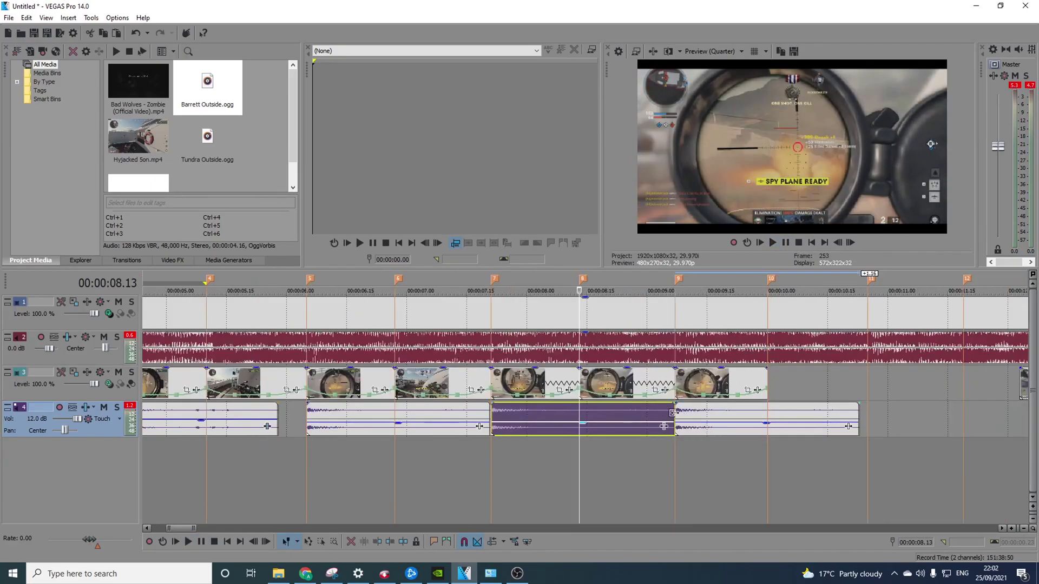
{"action": "left_click_drag", "start_coordinate": [672, 413], "coordinate": [578, 413]}
{"action": "right_click", "coordinate": [593, 416]}
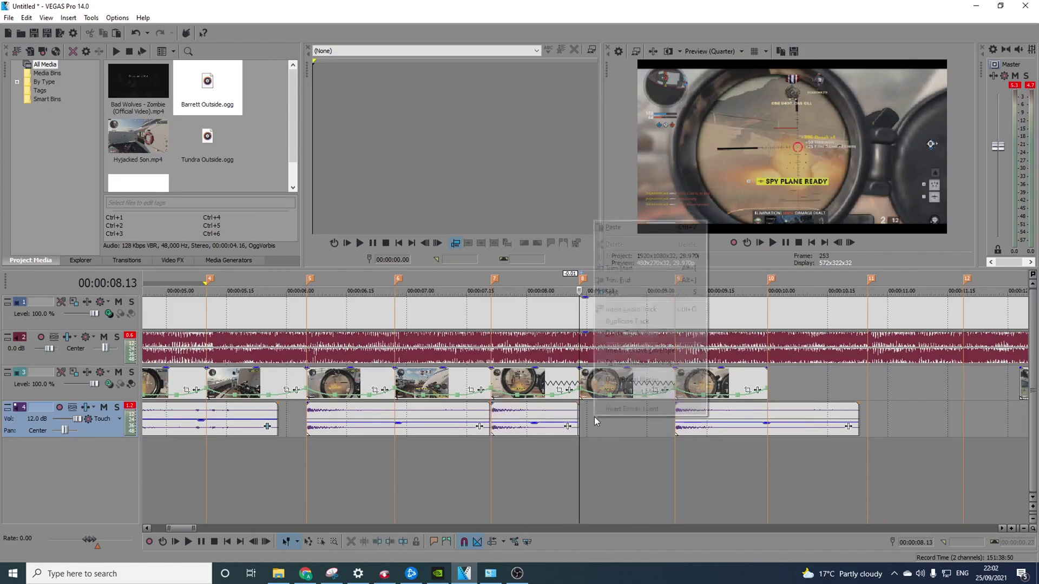
{"action": "left_click", "coordinate": [613, 227]}
{"action": "left_click_drag", "start_coordinate": [763, 413], "coordinate": [675, 412]}
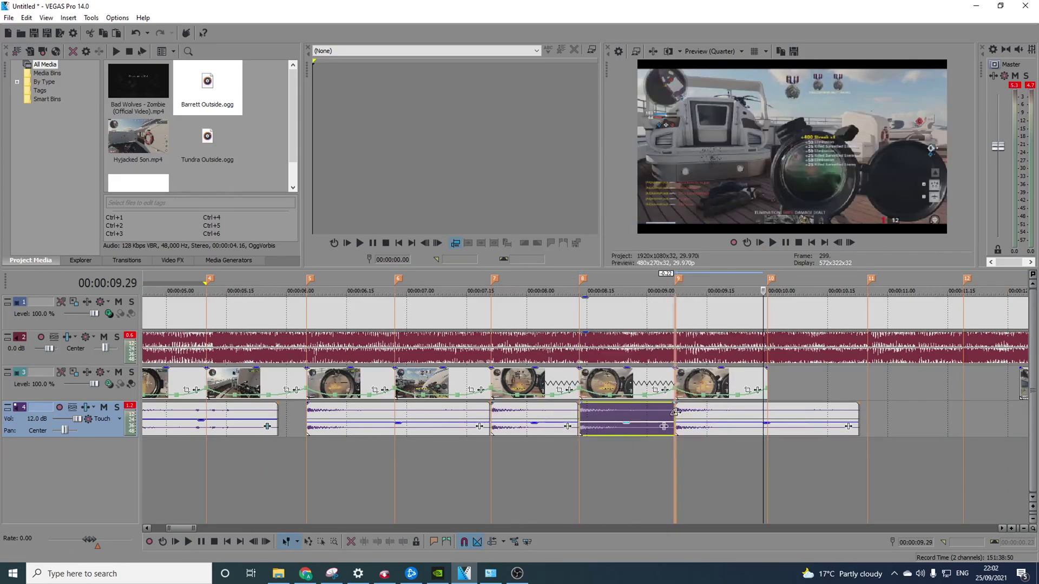
Step: Play back the Barrett gunshot section from between markers 6 and 7 to check the added shot
{"action": "left_click", "coordinate": [419, 461]}
{"action": "left_click", "coordinate": [774, 242]}
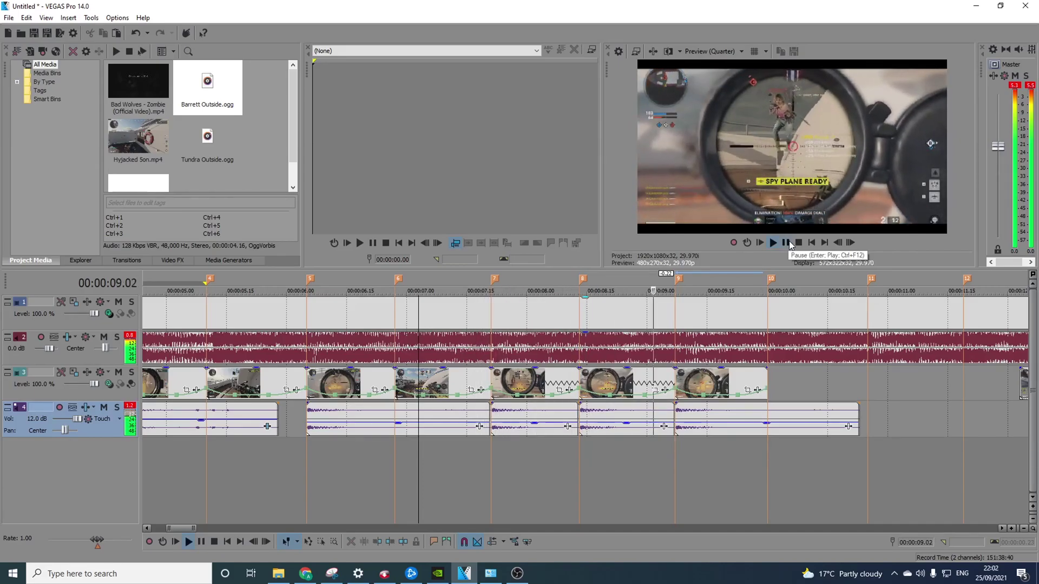
{"action": "left_click", "coordinate": [785, 243]}
Step: Open the Pan/Crop settings of the gameplay clip at the first marker, look them over and close the window
{"action": "scroll", "coordinate": [523, 432], "scroll_direction": "down", "scroll_amount": 5}
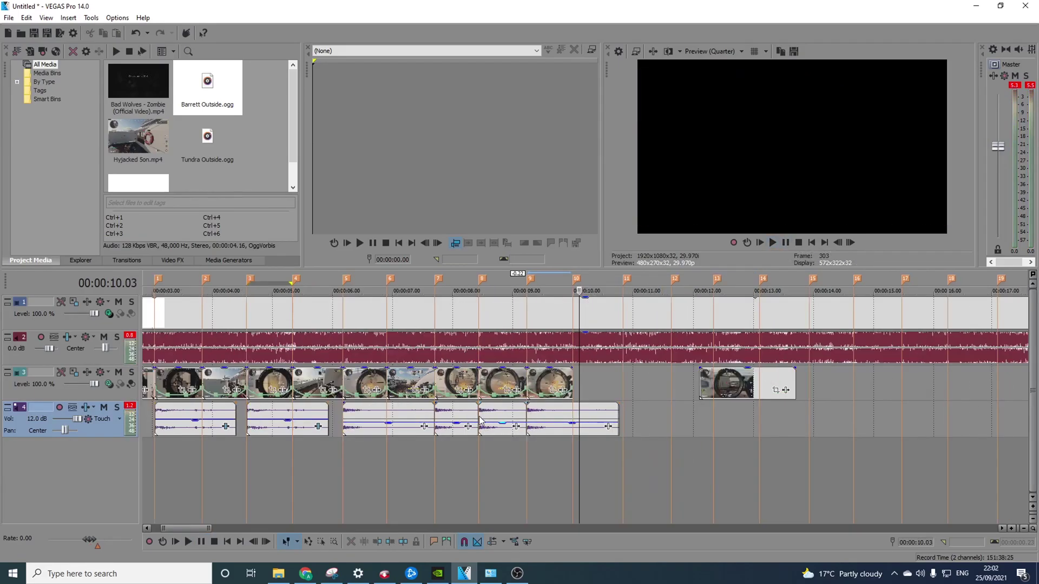
{"action": "left_click", "coordinate": [236, 385]}
{"action": "scroll", "coordinate": [548, 408], "scroll_direction": "up", "scroll_amount": 5}
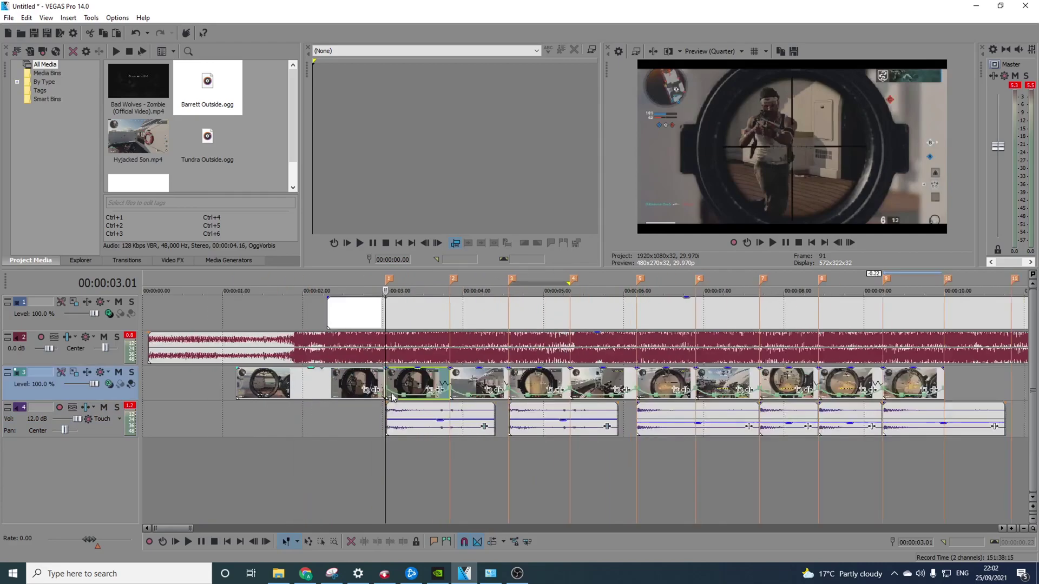
{"action": "scroll", "coordinate": [610, 394], "scroll_direction": "up", "scroll_amount": 2}
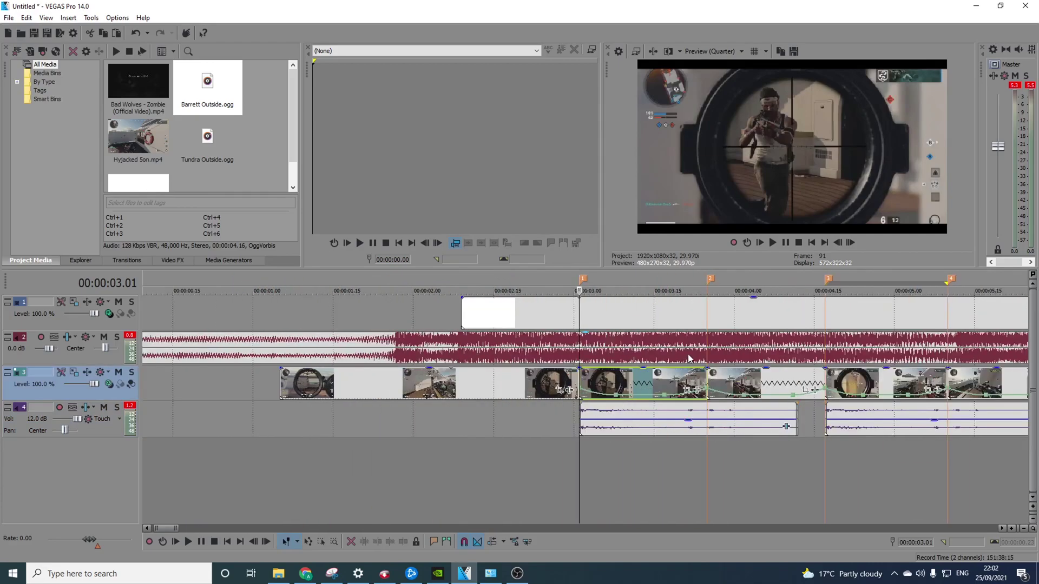
{"action": "left_click", "coordinate": [689, 390]}
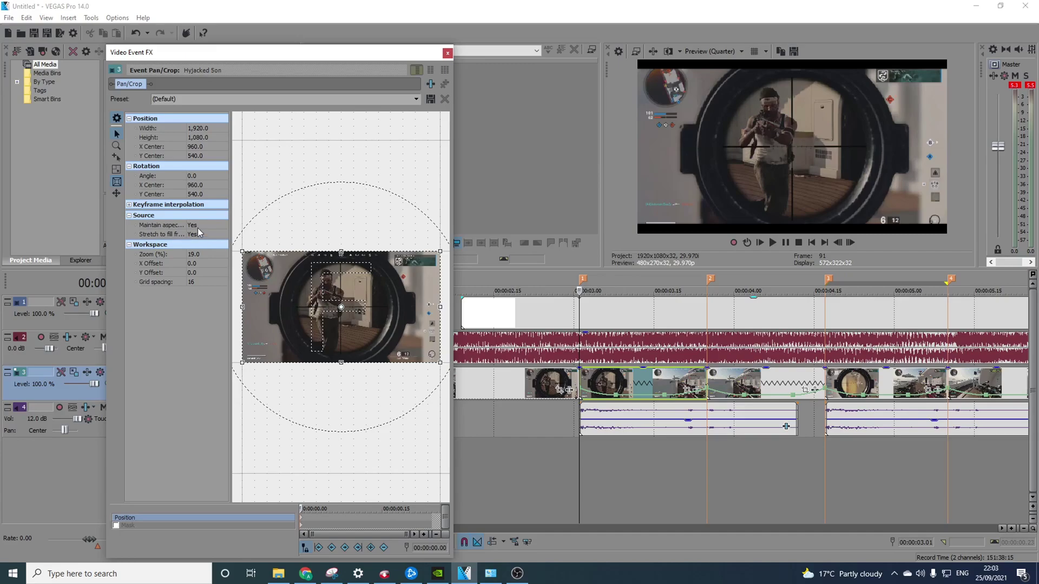
{"action": "left_click", "coordinate": [447, 52]}
{"action": "scroll", "coordinate": [703, 378], "scroll_direction": "up", "scroll_amount": 2}
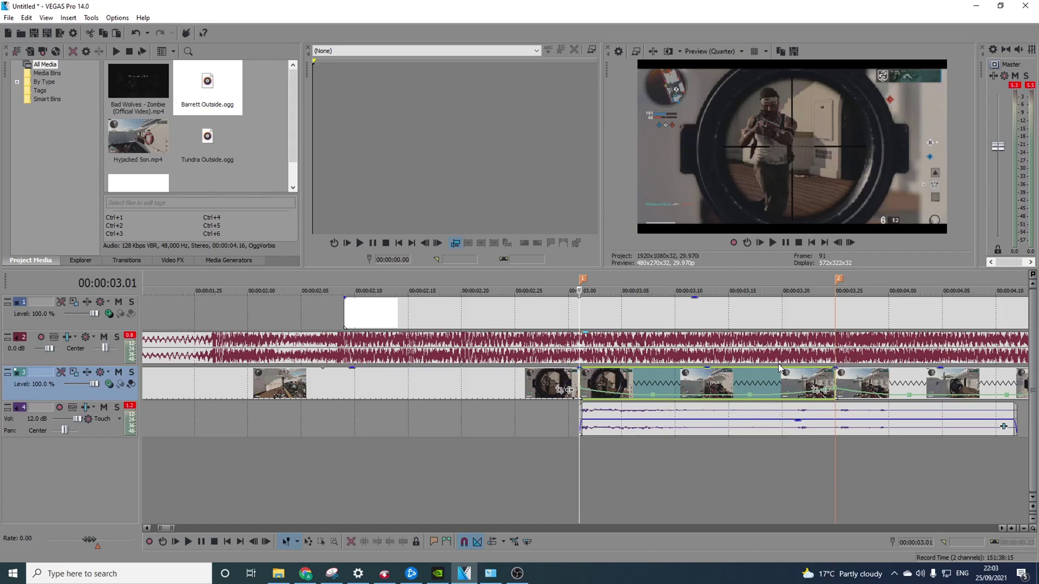
Step: Play back the edit from marker 1 through the clips up to marker 9
{"action": "scroll", "coordinate": [616, 349], "scroll_direction": "down", "scroll_amount": 3}
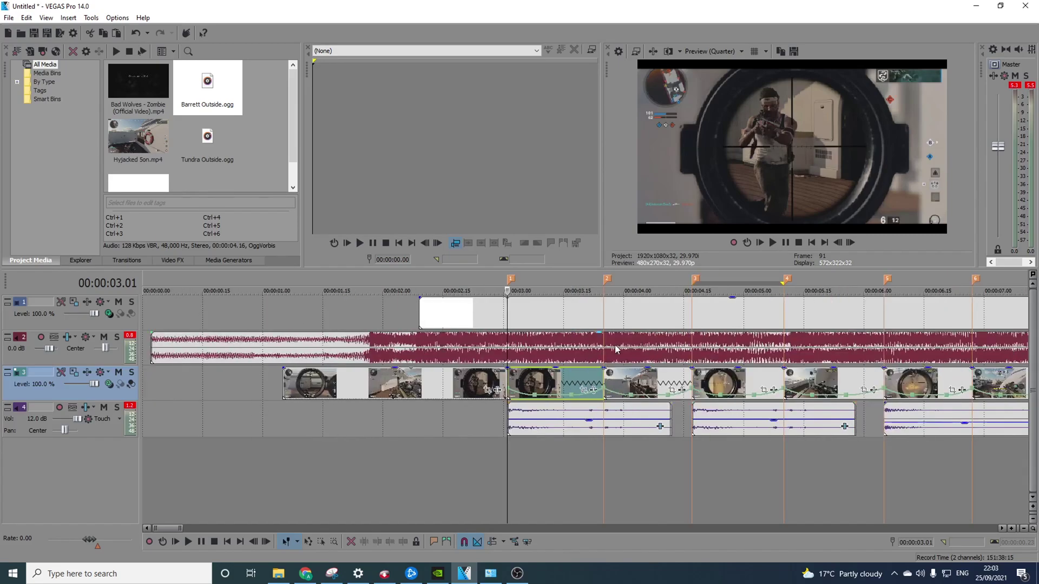
{"action": "key", "text": "space"}
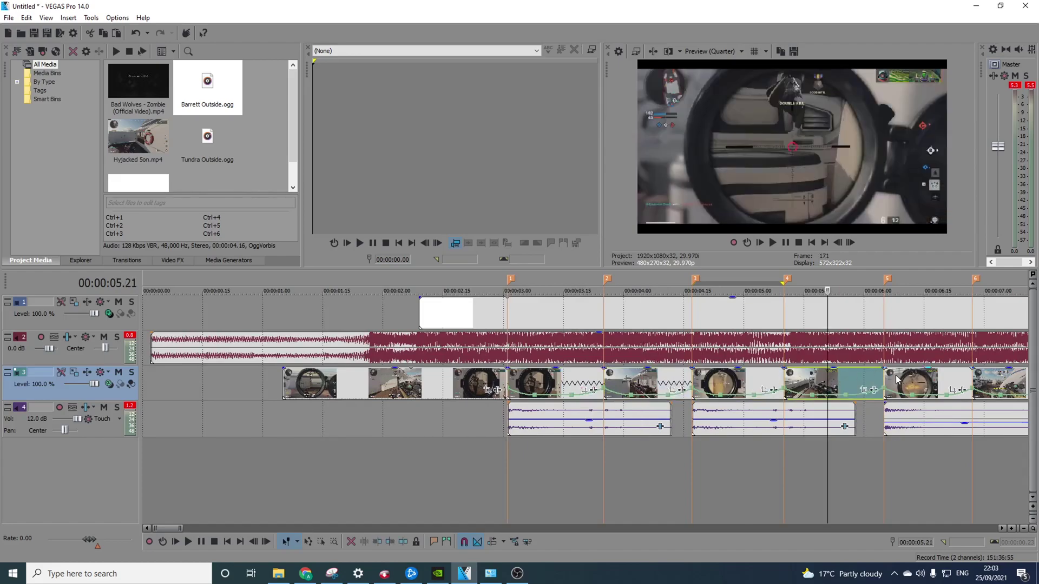
{"action": "scroll", "coordinate": [643, 385], "scroll_direction": "down", "scroll_amount": 2}
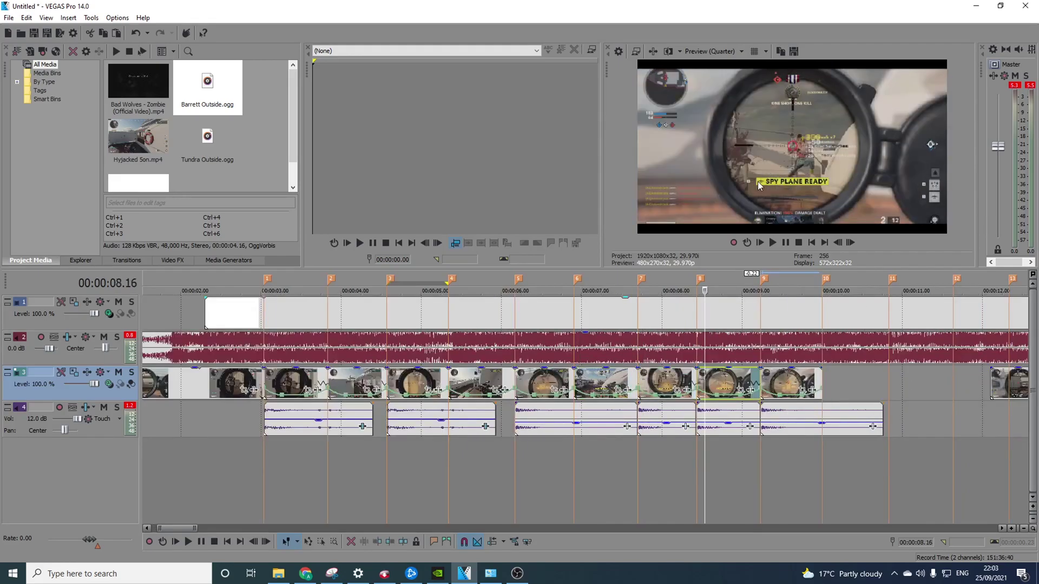
Step: Open the Pan/Crop settings of the gameplay clip at marker 1 and set Maintain aspect ratio to No
{"action": "left_click", "coordinate": [268, 382]}
{"action": "scroll", "coordinate": [592, 406], "scroll_direction": "up", "scroll_amount": 2}
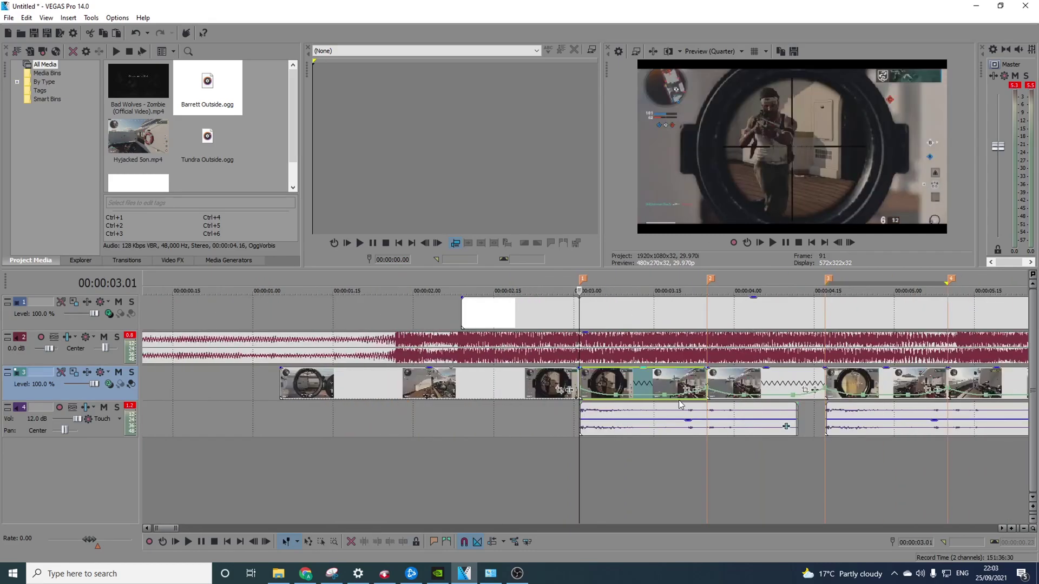
{"action": "scroll", "coordinate": [690, 402], "scroll_direction": "up", "scroll_amount": 1}
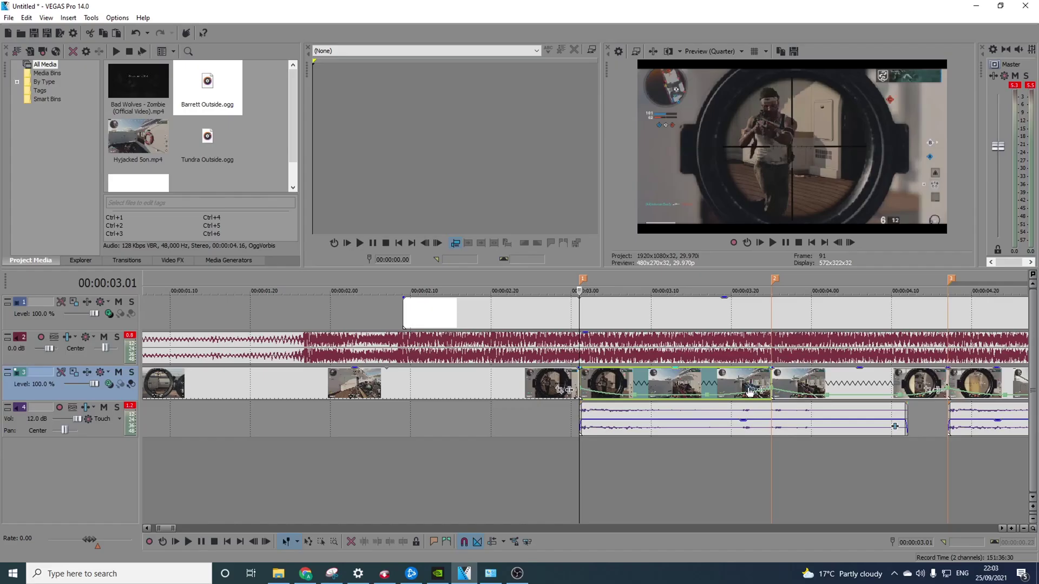
{"action": "left_click", "coordinate": [573, 316]}
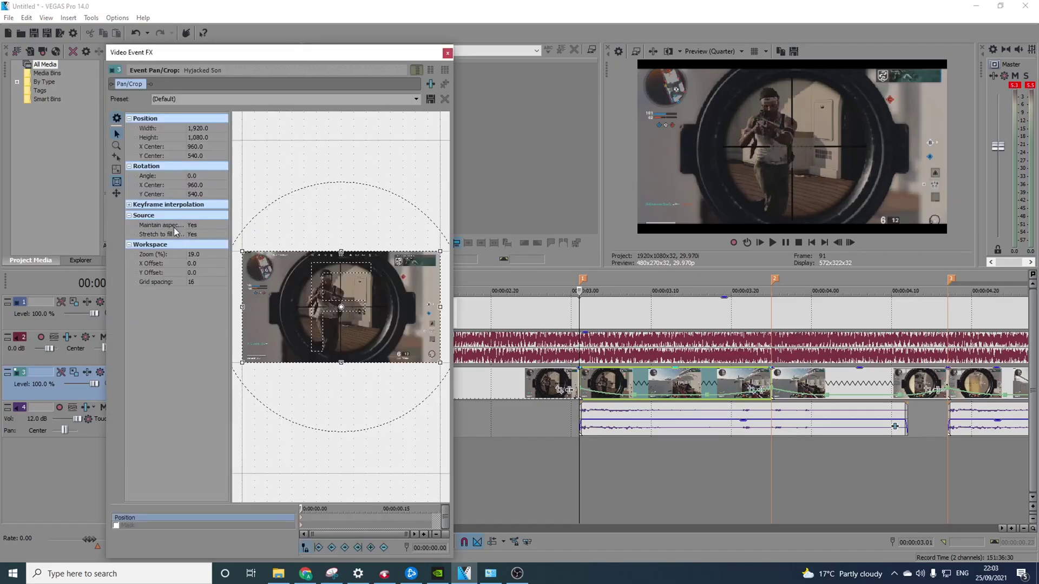
{"action": "left_click_drag", "start_coordinate": [184, 227], "coordinate": [197, 228]}
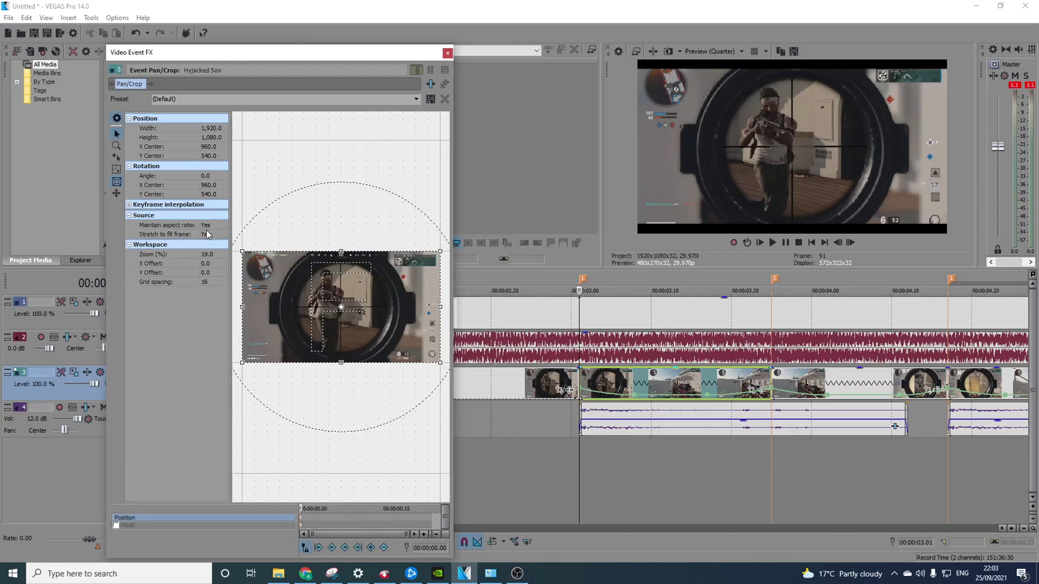
{"action": "left_click", "coordinate": [207, 225]}
{"action": "left_click", "coordinate": [209, 238]}
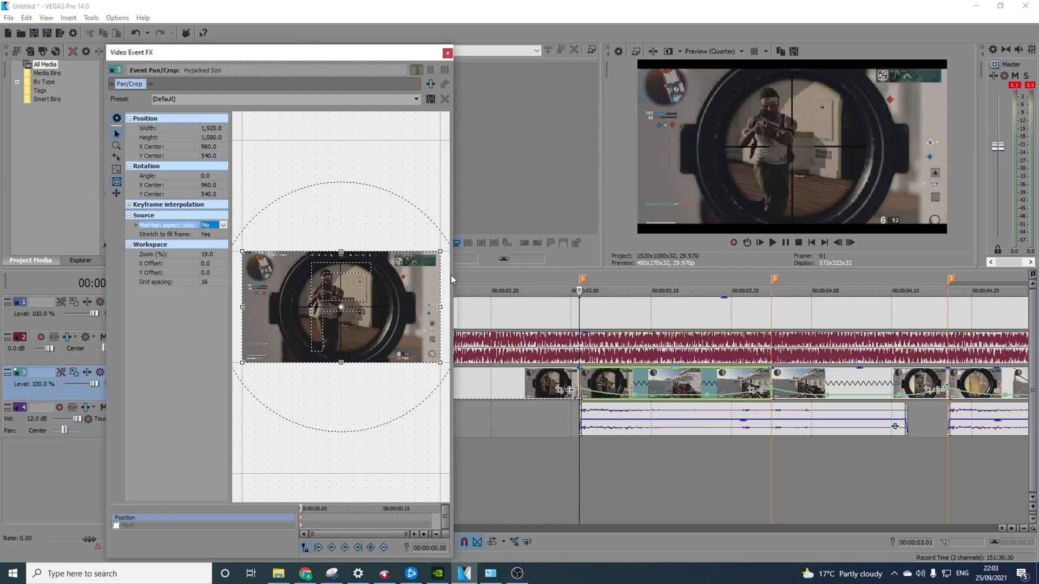
Step: Keyframe a zoom-out on the marker 1 clip from a crop of about 1,688 x 923 at its start to the restored full frame at 00:00:00.24
{"action": "left_click_drag", "start_coordinate": [455, 275], "coordinate": [636, 275]}
{"action": "scroll", "coordinate": [587, 300], "scroll_direction": "up", "scroll_amount": 3}
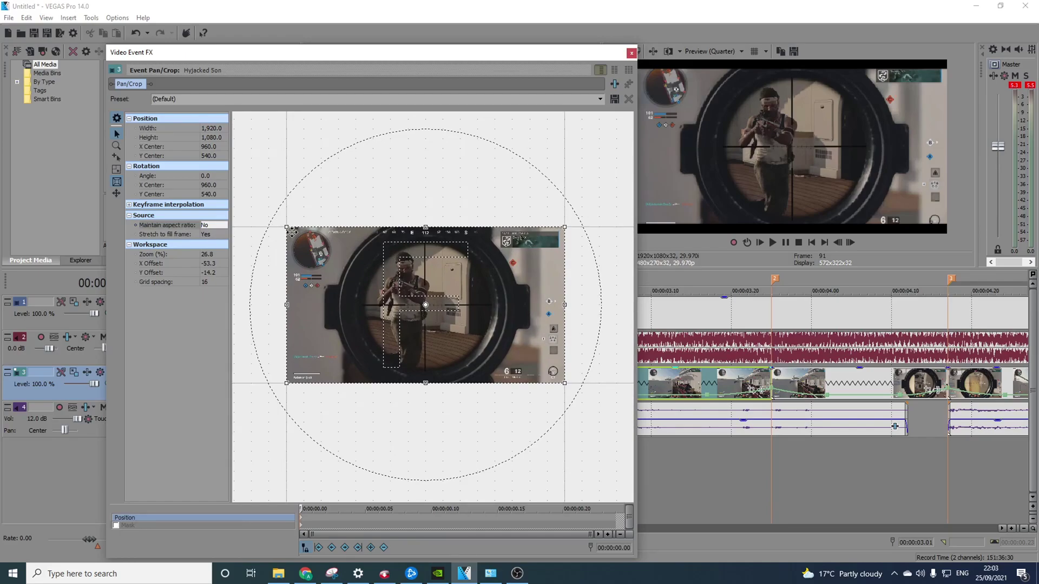
{"action": "left_click_drag", "start_coordinate": [286, 227], "coordinate": [303, 238]}
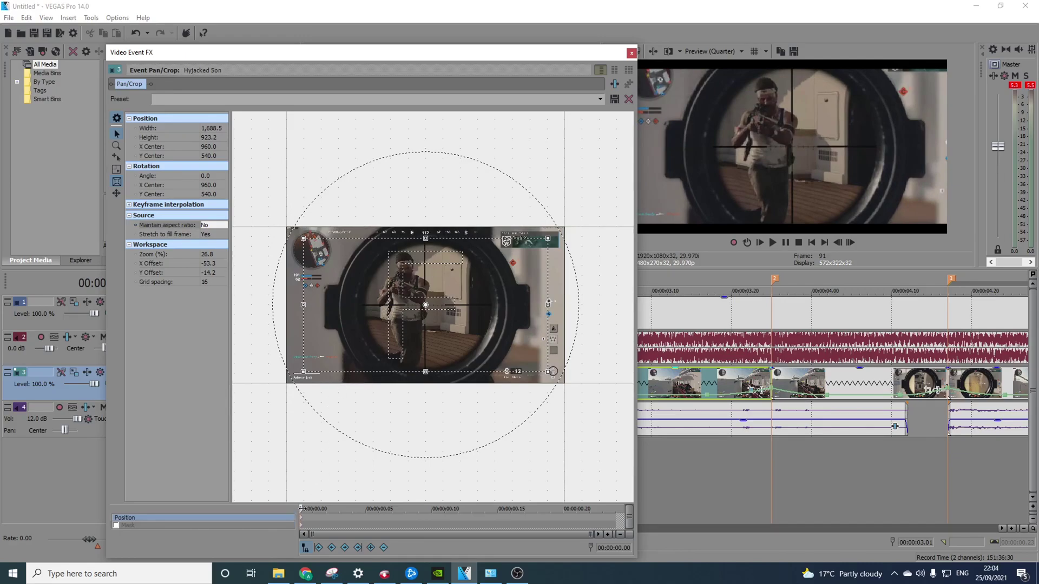
{"action": "left_click_drag", "start_coordinate": [302, 508], "coordinate": [645, 513]}
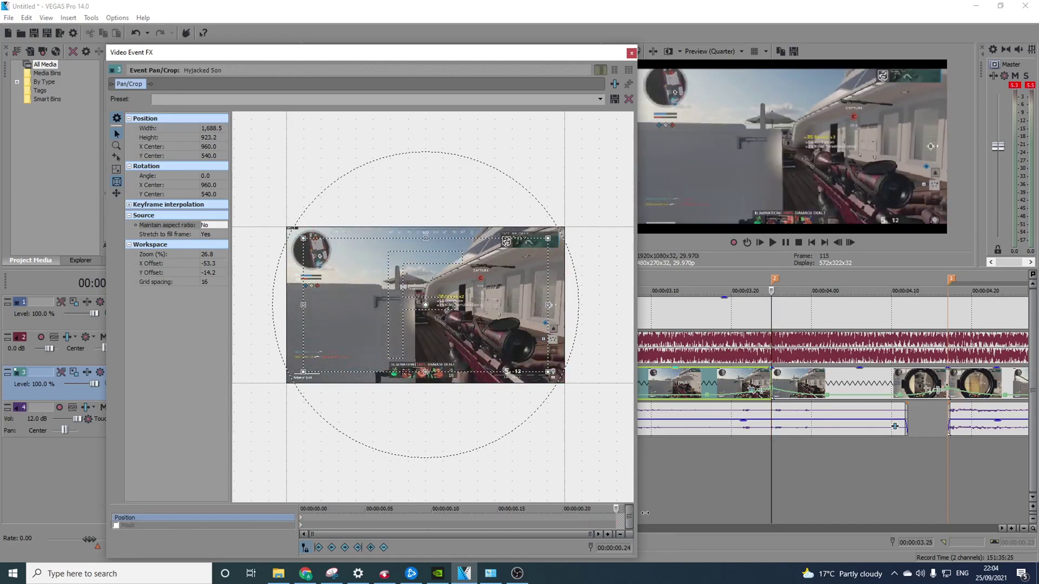
{"action": "right_click", "coordinate": [427, 320]}
{"action": "left_click", "coordinate": [457, 331]}
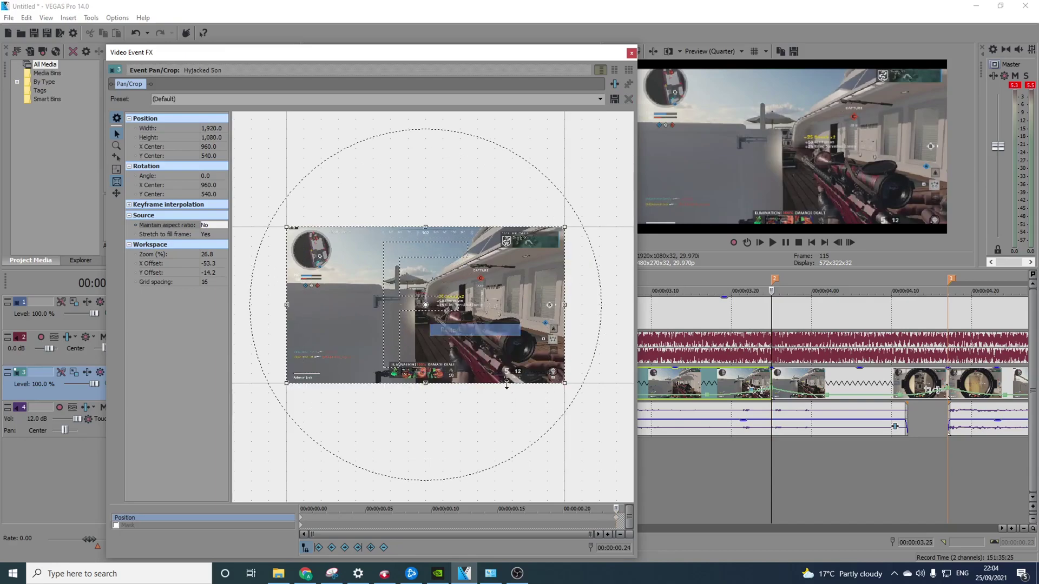
Step: Step through the marker 1 clip frame by frame from start to end to check the Pan/Crop zoom-out
{"action": "left_click_drag", "start_coordinate": [518, 500], "coordinate": [260, 456]}
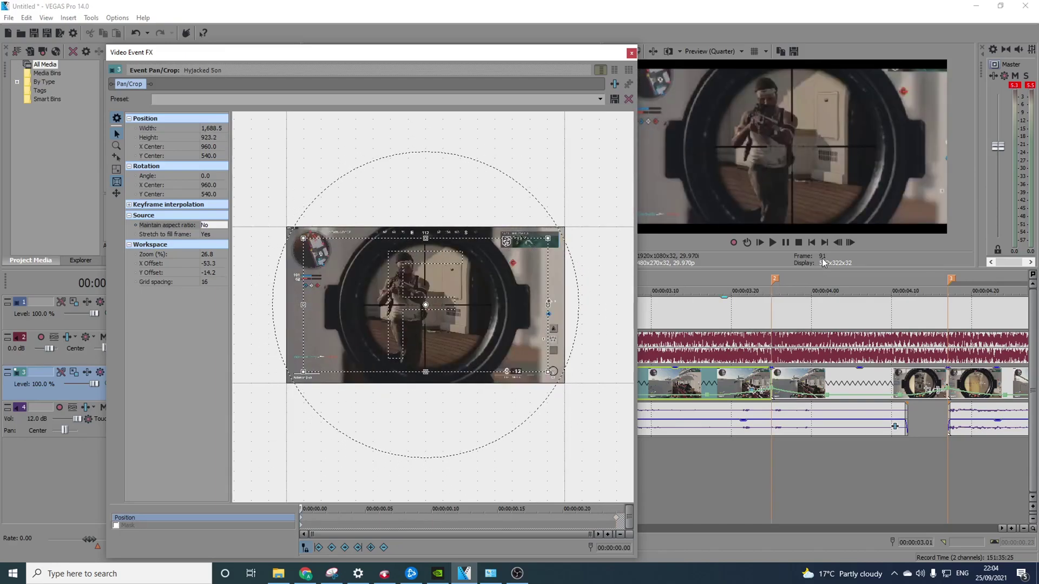
{"action": "left_click", "coordinate": [848, 243]}
{"action": "left_click", "coordinate": [848, 243]}
{"action": "left_click", "coordinate": [848, 242]}
{"action": "left_click", "coordinate": [847, 242]}
{"action": "left_click", "coordinate": [848, 242]}
{"action": "left_click", "coordinate": [848, 242]}
{"action": "left_click", "coordinate": [847, 242]}
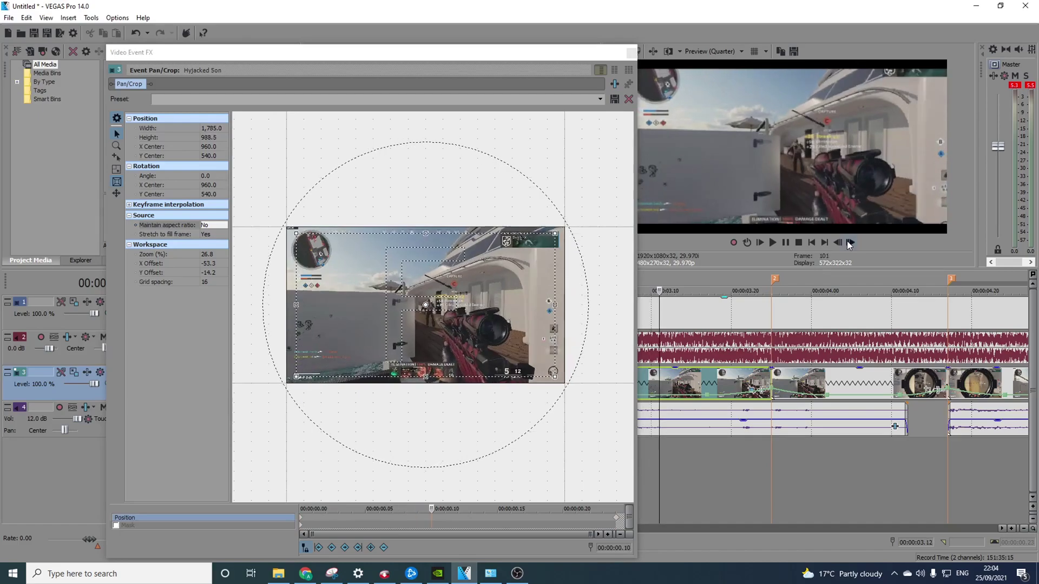
{"action": "left_click", "coordinate": [847, 243]}
{"action": "left_click", "coordinate": [847, 243]}
{"action": "left_click", "coordinate": [847, 242]}
{"action": "left_click", "coordinate": [848, 242]}
{"action": "left_click", "coordinate": [849, 243]}
{"action": "left_click", "coordinate": [849, 244]}
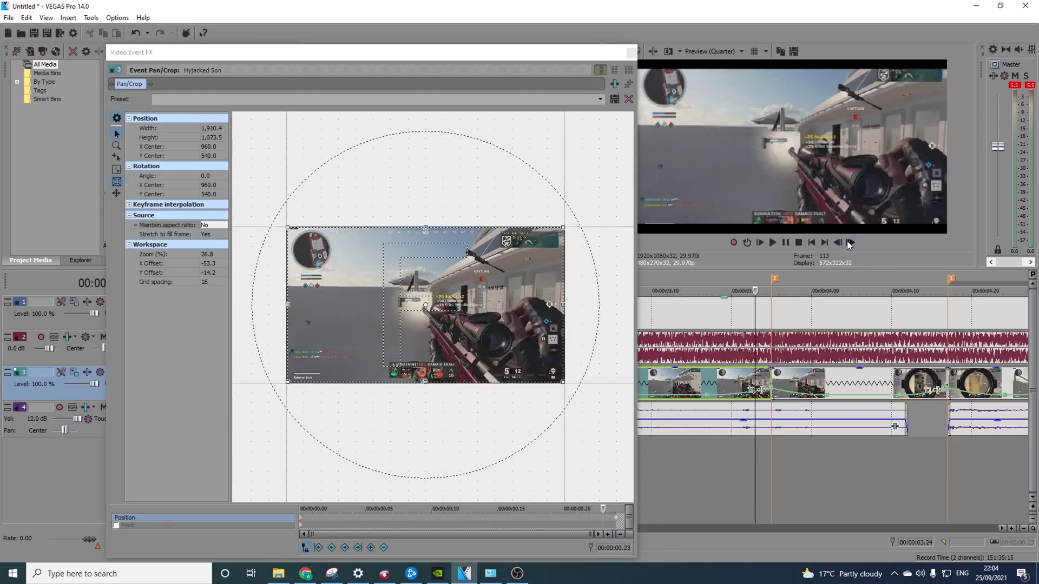
{"action": "left_click", "coordinate": [849, 244]}
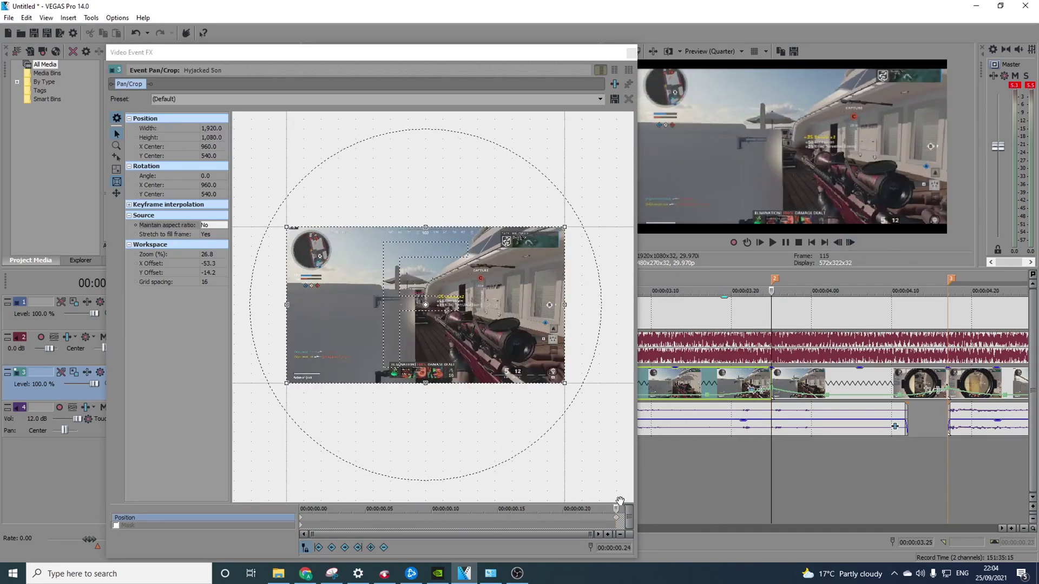
{"action": "left_click_drag", "start_coordinate": [616, 508], "coordinate": [286, 482]}
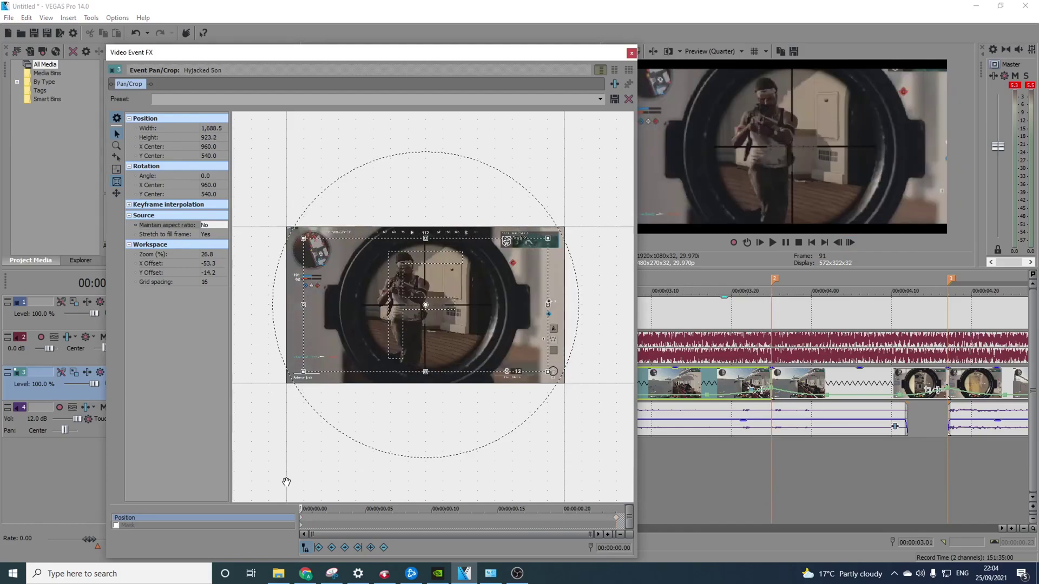
Step: Open the Pan/Crop settings of the clip at marker 2 and set Maintain aspect ratio to No
{"action": "left_click", "coordinate": [777, 379]}
{"action": "left_click", "coordinate": [632, 52]}
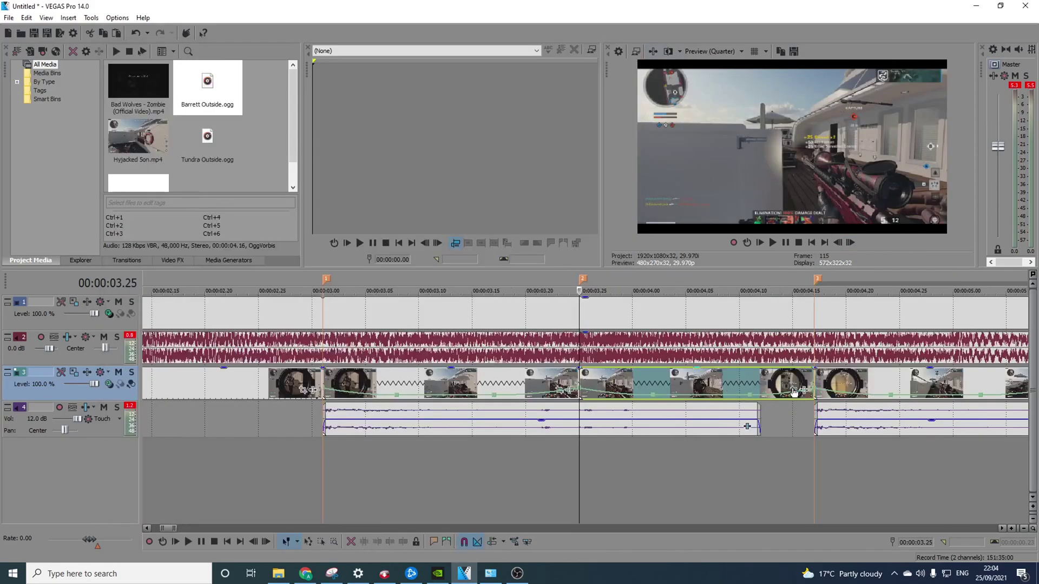
{"action": "left_click", "coordinate": [794, 391]}
{"action": "left_click", "coordinate": [196, 227]}
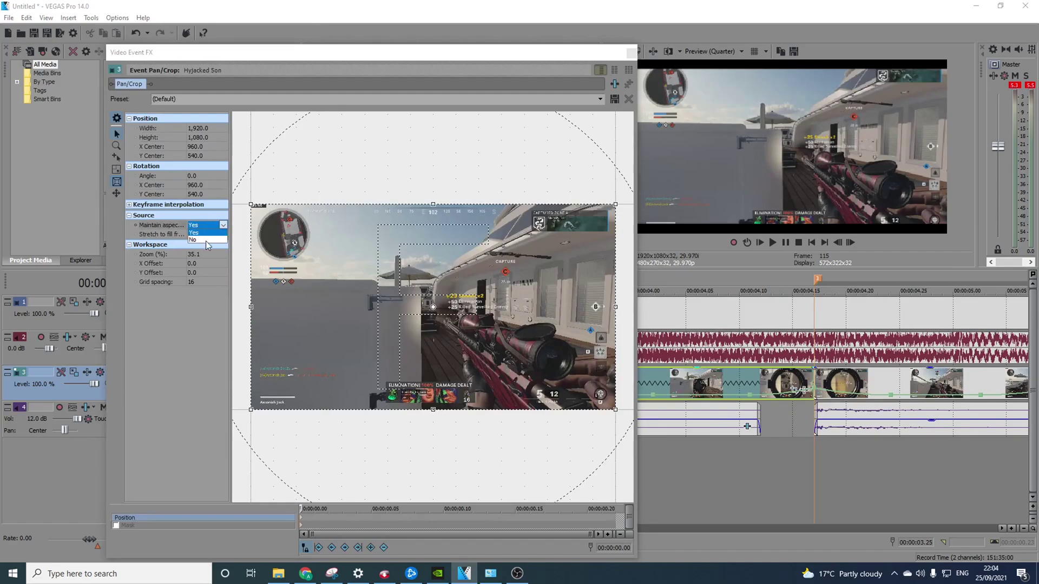
{"action": "left_click", "coordinate": [193, 239]}
Step: Keyframe a zoom-out on the marker 2 clip from a crop of about 1,687 x 875 at its start to the restored full frame at 00:00:00.22
{"action": "left_click_drag", "start_coordinate": [251, 205], "coordinate": [275, 227]}
{"action": "left_click_drag", "start_coordinate": [305, 508], "coordinate": [616, 508]}
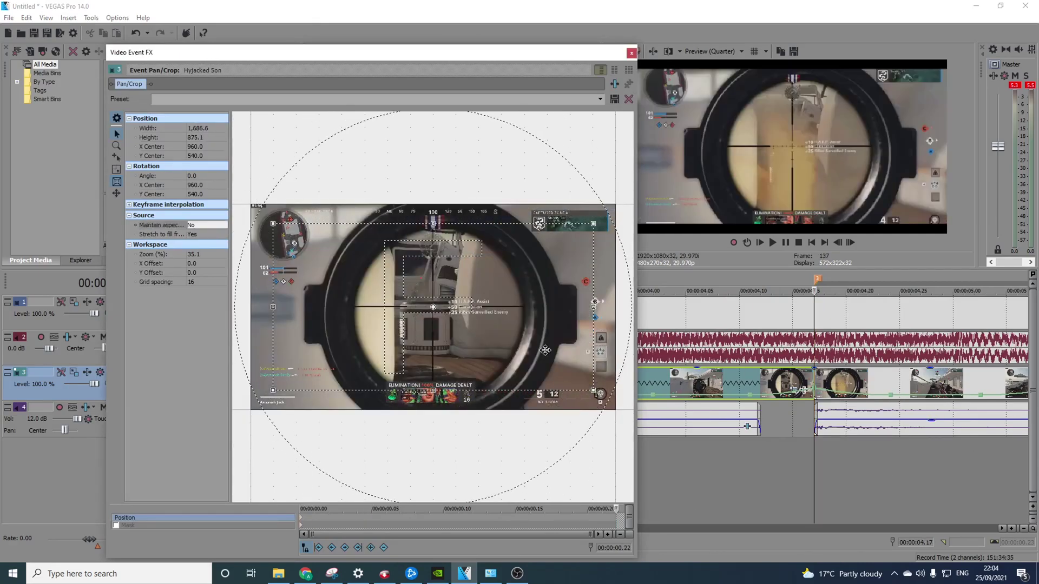
{"action": "right_click", "coordinate": [477, 337]}
{"action": "left_click", "coordinate": [503, 349]}
Step: Open the Pan/Crop settings of the clip at marker 3 and set Maintain aspect ratio to No
{"action": "left_click", "coordinate": [820, 381]}
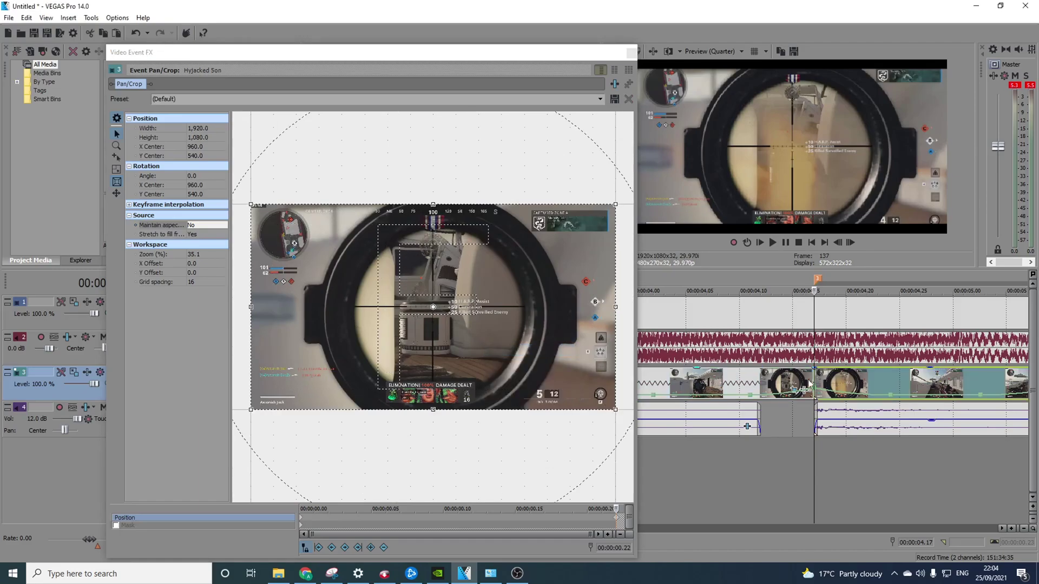
{"action": "scroll", "coordinate": [865, 387], "scroll_direction": "down", "scroll_amount": 1}
{"action": "left_click", "coordinate": [744, 389]}
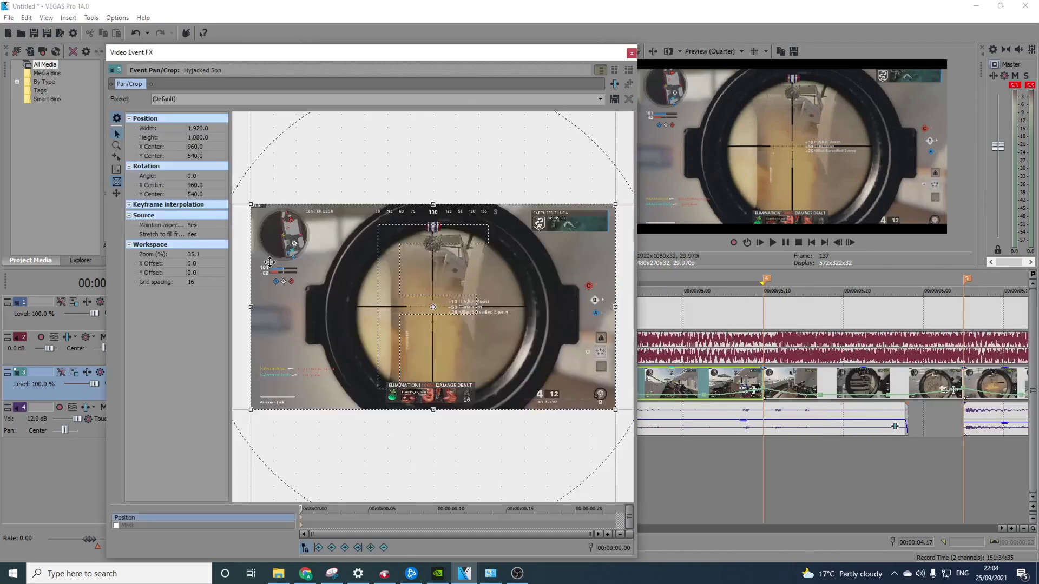
{"action": "left_click", "coordinate": [202, 226]}
{"action": "double_click", "coordinate": [199, 227]}
Step: Keyframe a zoom-out on the marker 3 clip from a crop of about 1,664 x 869 to the restored full frame at 00:00:00.23
{"action": "left_click_drag", "start_coordinate": [244, 206], "coordinate": [268, 225]}
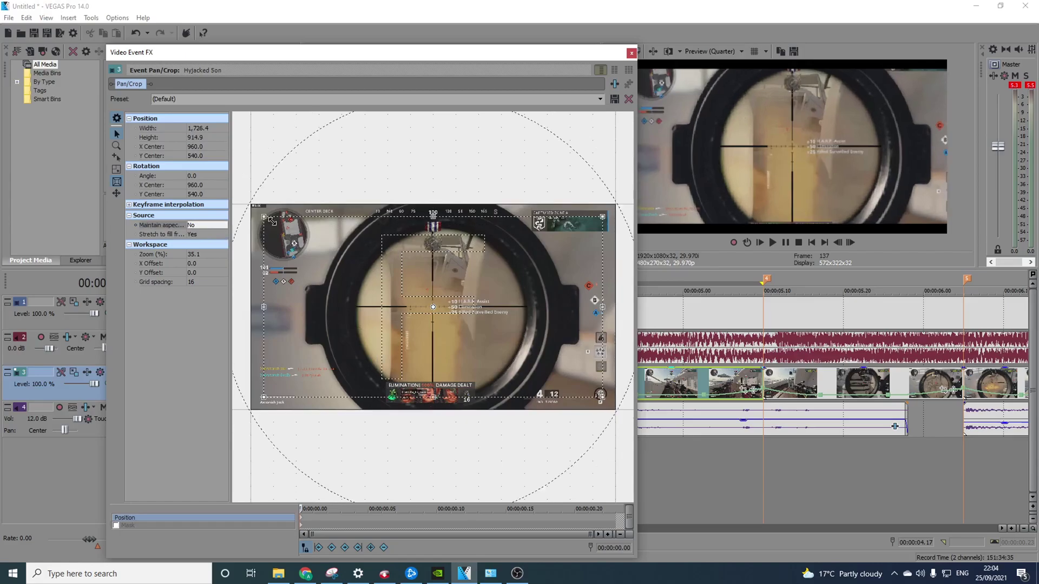
{"action": "left_click_drag", "start_coordinate": [304, 507], "coordinate": [615, 509]}
{"action": "right_click", "coordinate": [505, 358]}
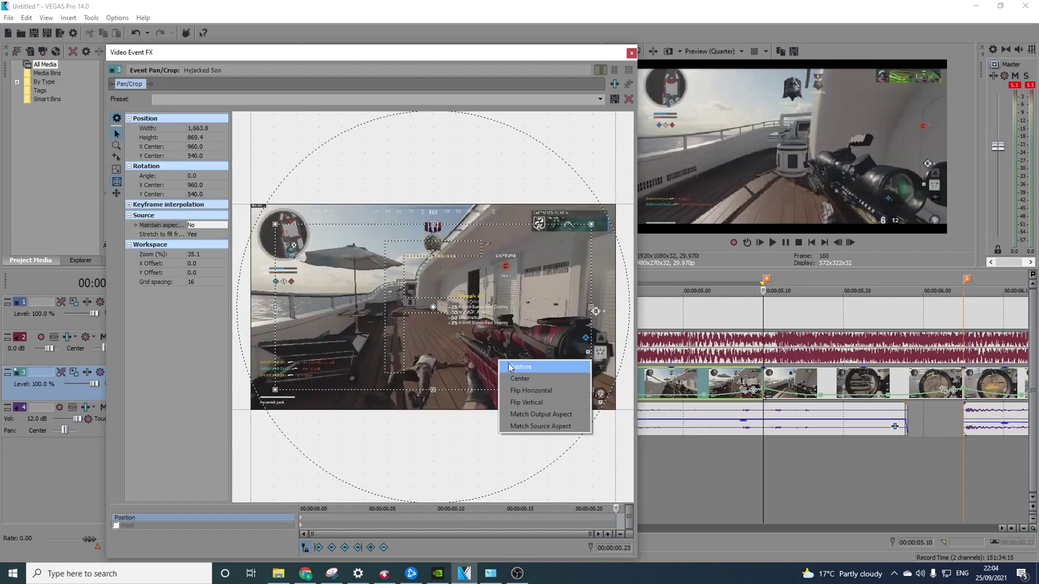
{"action": "left_click", "coordinate": [512, 364]}
{"action": "left_click", "coordinate": [631, 53]}
Step: Play back the edit from marker 1 to past marker 3 to check the zoom-outs, and return to marker 1
{"action": "scroll", "coordinate": [999, 382], "scroll_direction": "down", "scroll_amount": 5}
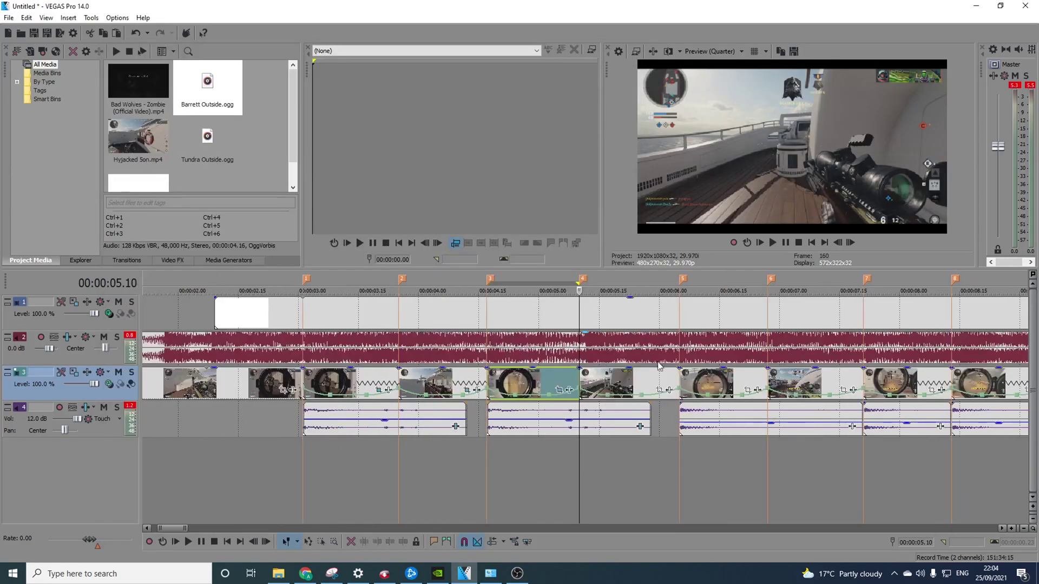
{"action": "left_click", "coordinate": [327, 384]}
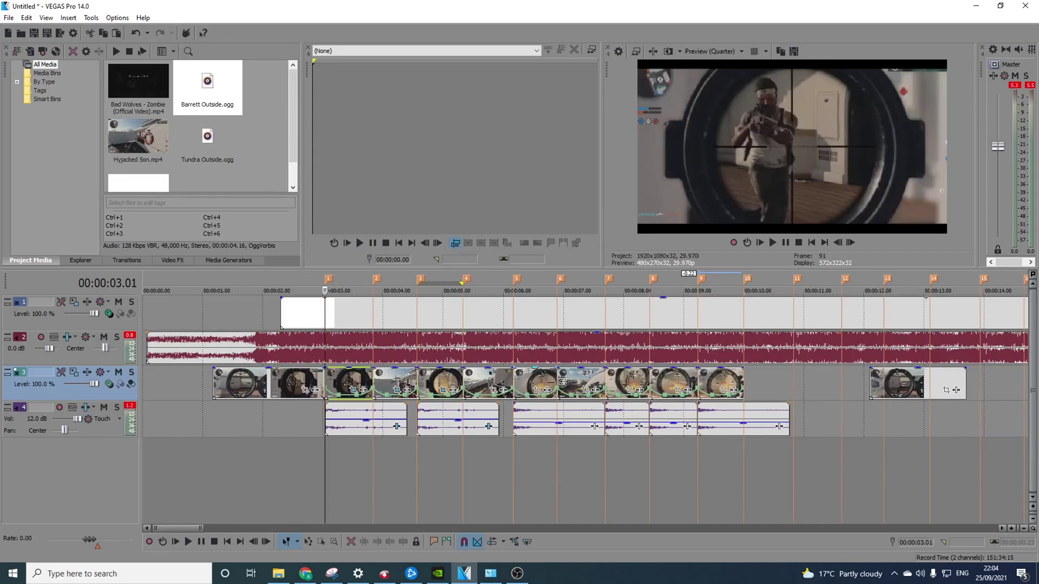
{"action": "scroll", "coordinate": [663, 332], "scroll_direction": "up", "scroll_amount": 3}
{"action": "scroll", "coordinate": [786, 297], "scroll_direction": "down", "scroll_amount": 1}
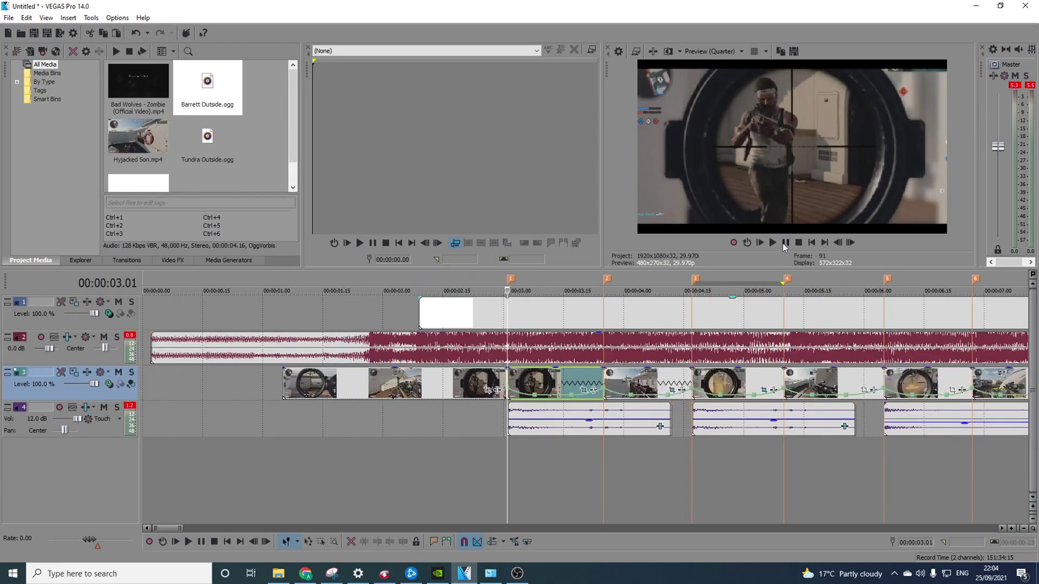
{"action": "key", "text": "space"}
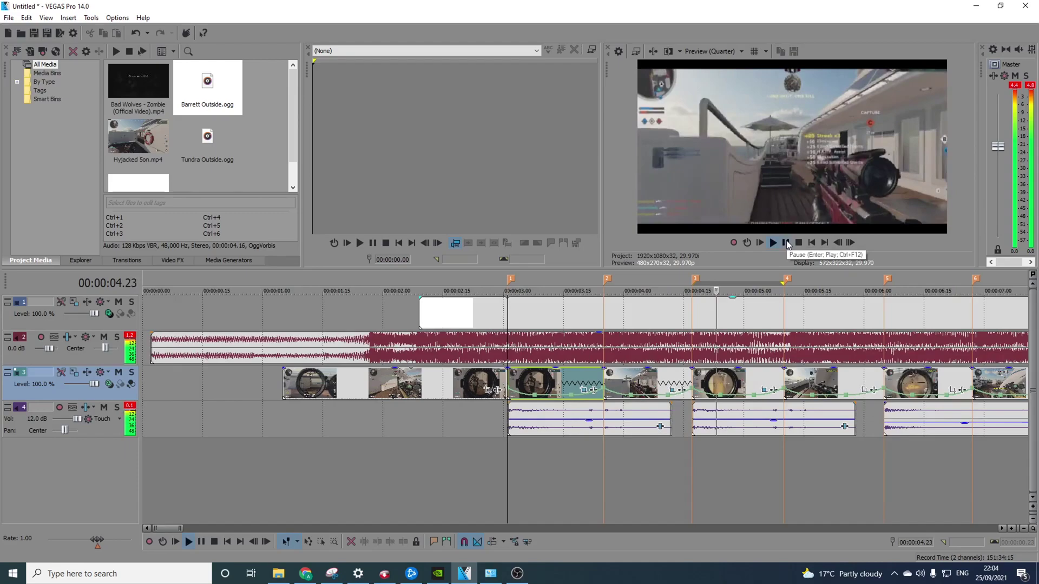
{"action": "left_click", "coordinate": [785, 242]}
{"action": "left_click", "coordinate": [511, 375]}
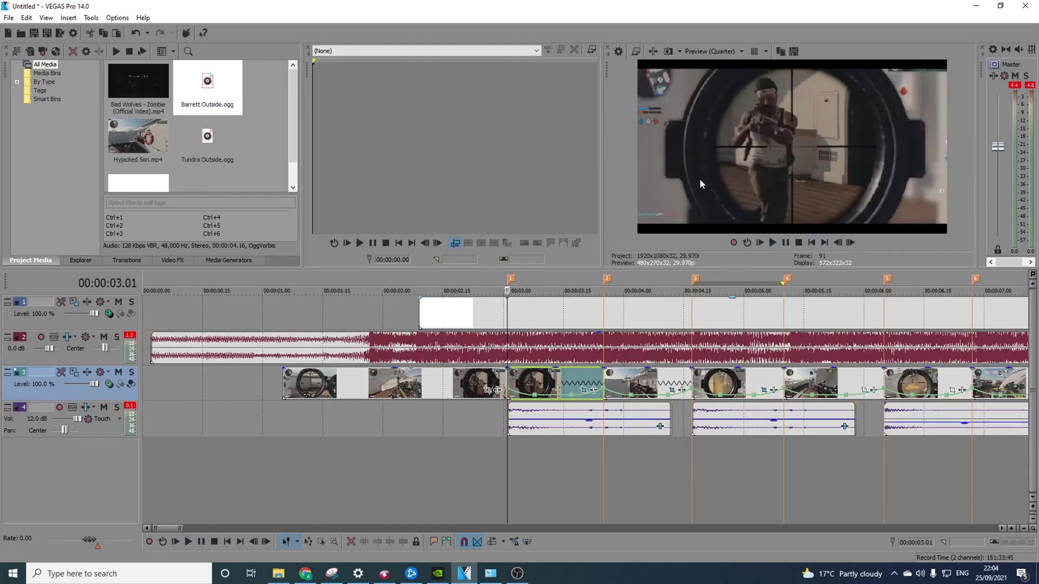
Step: Enlarge the video preview, replay the zoomed clips from marker 1, and shrink the preview again
{"action": "left_click_drag", "start_coordinate": [785, 267], "coordinate": [785, 316]}
{"action": "key", "text": "space"}
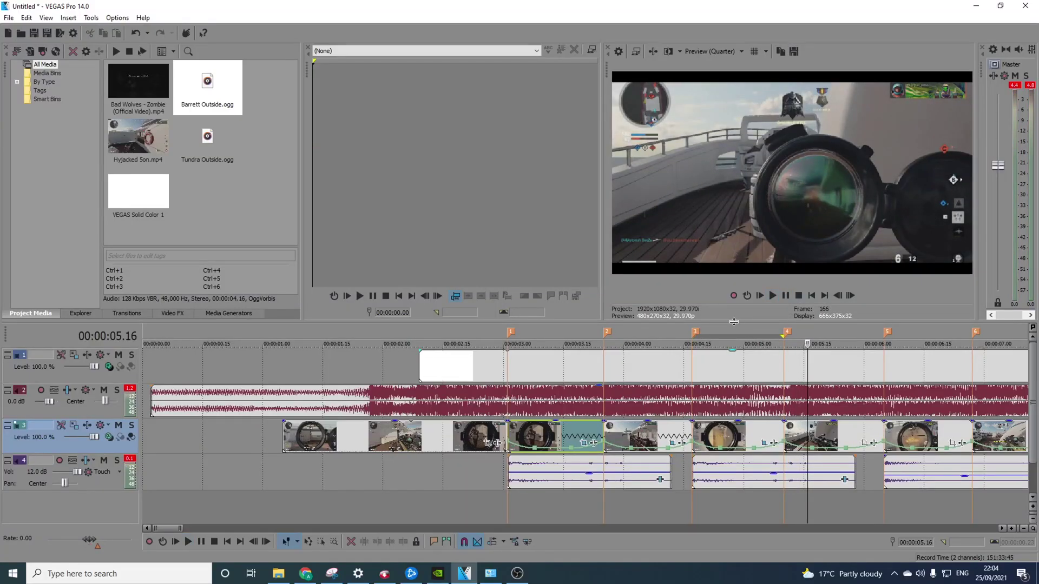
{"action": "left_click_drag", "start_coordinate": [735, 322], "coordinate": [725, 287]}
Step: Add the Sapphire S_Shake effect to the video clip that starts at marker 1
{"action": "left_click", "coordinate": [513, 396]}
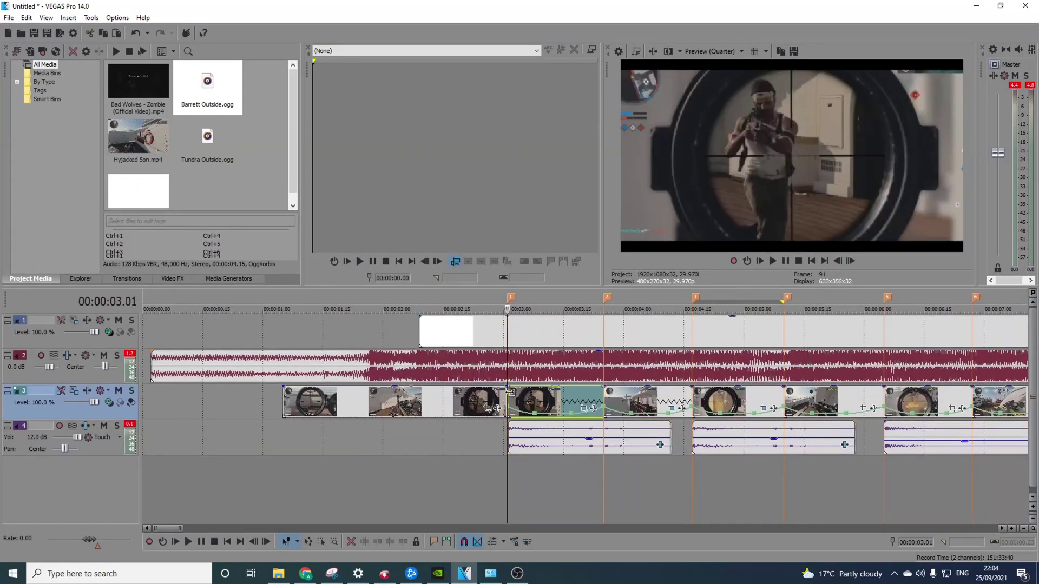
{"action": "scroll", "coordinate": [654, 420], "scroll_direction": "up", "scroll_amount": 1}
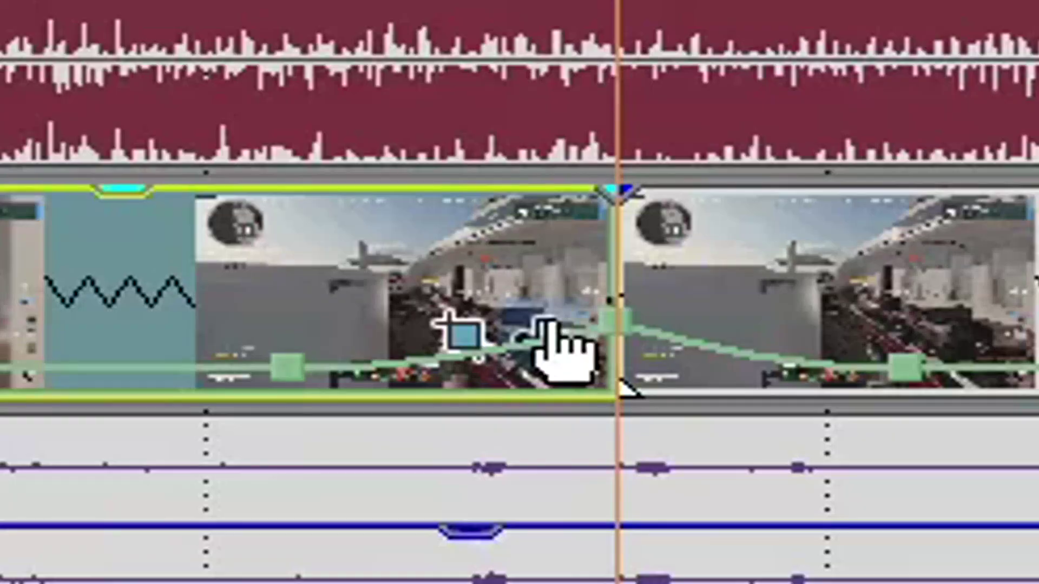
{"action": "left_click", "coordinate": [697, 409]}
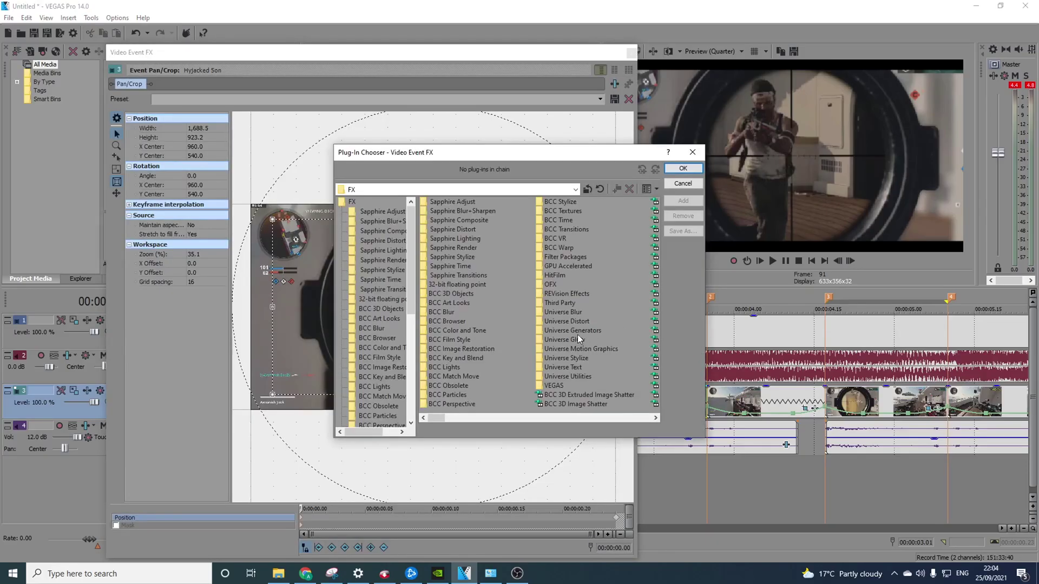
{"action": "left_click", "coordinate": [569, 396]}
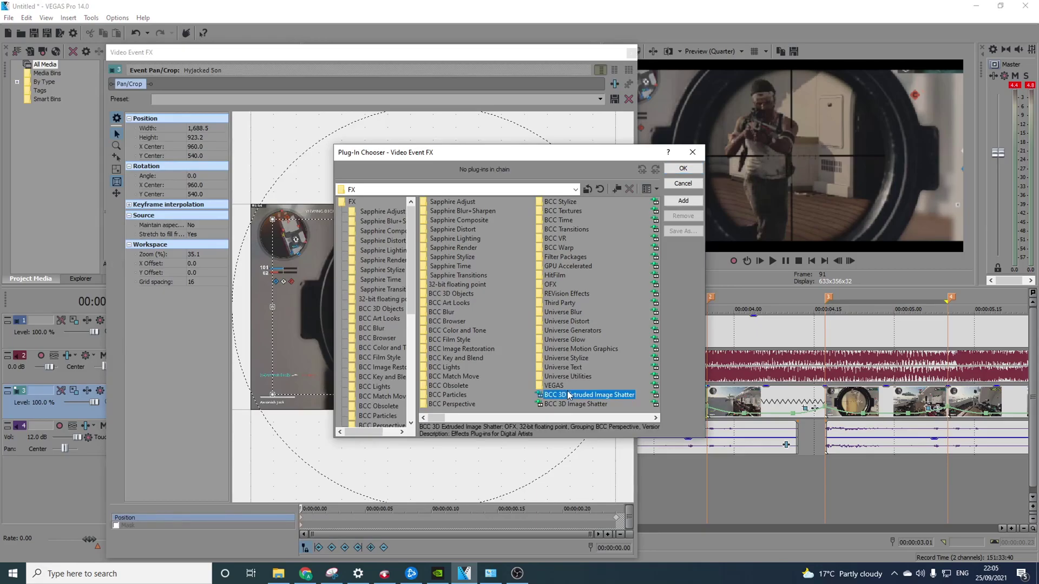
{"action": "type", "text": "s_s"}
{"action": "double_click", "coordinate": [544, 313]}
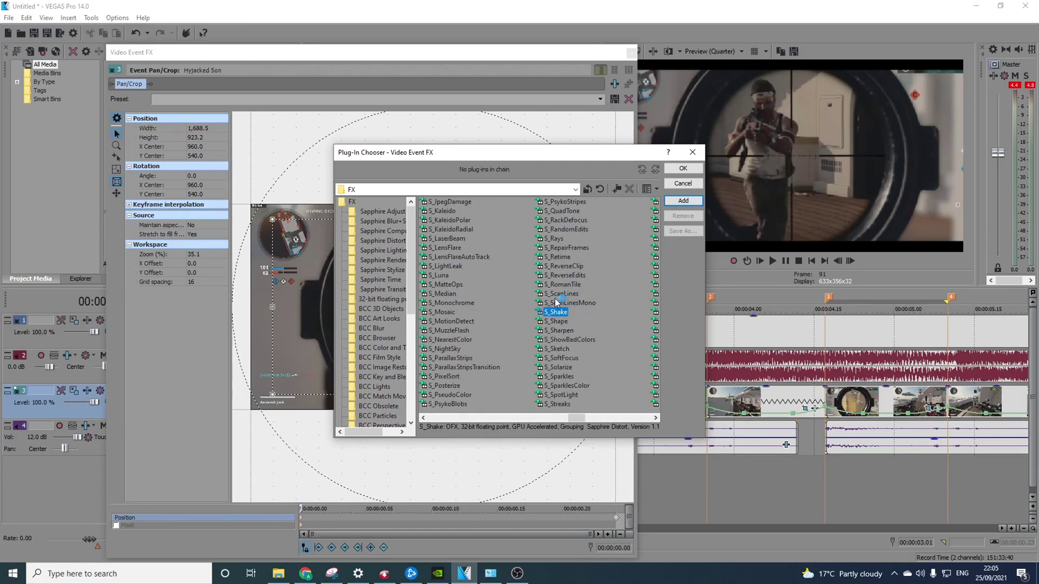
{"action": "left_click", "coordinate": [683, 201]}
{"action": "left_click", "coordinate": [683, 168]}
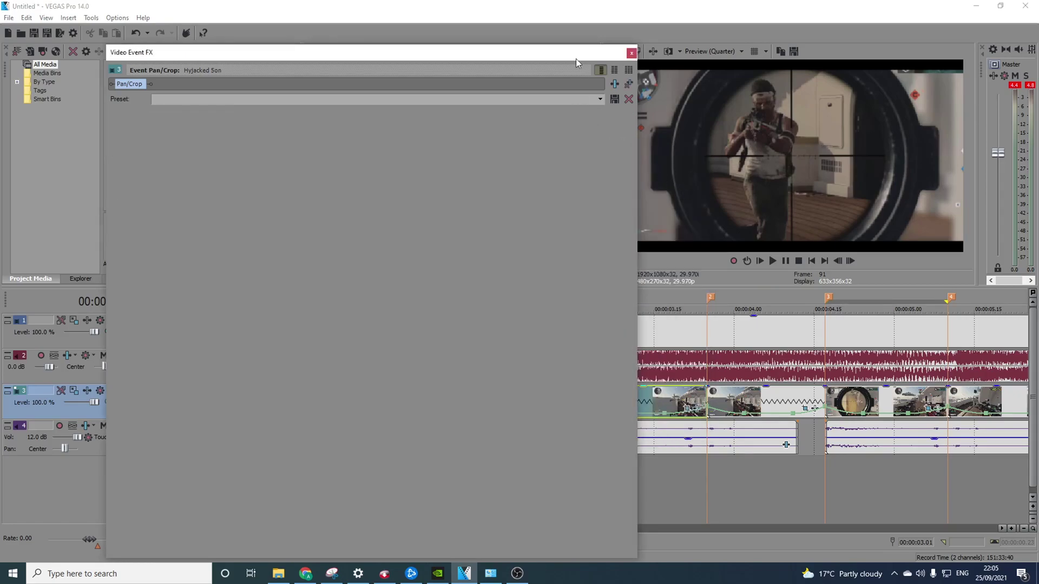
Step: Step through the marker 1 clip frame by frame to preview the default shake, and return to marker 1
{"action": "left_click_drag", "start_coordinate": [573, 53], "coordinate": [327, 73]}
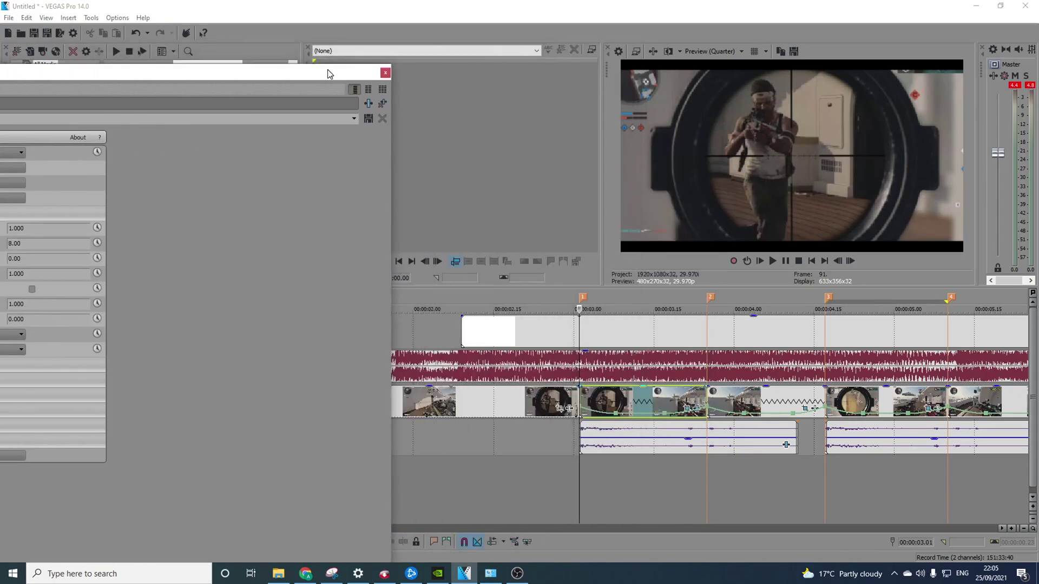
{"action": "left_click", "coordinate": [849, 262]}
{"action": "left_click", "coordinate": [850, 262]}
{"action": "left_click", "coordinate": [849, 263]}
{"action": "left_click", "coordinate": [850, 263]}
{"action": "left_click", "coordinate": [849, 262]}
{"action": "left_click", "coordinate": [849, 263]}
{"action": "left_click", "coordinate": [850, 262]}
{"action": "left_click", "coordinate": [849, 263]}
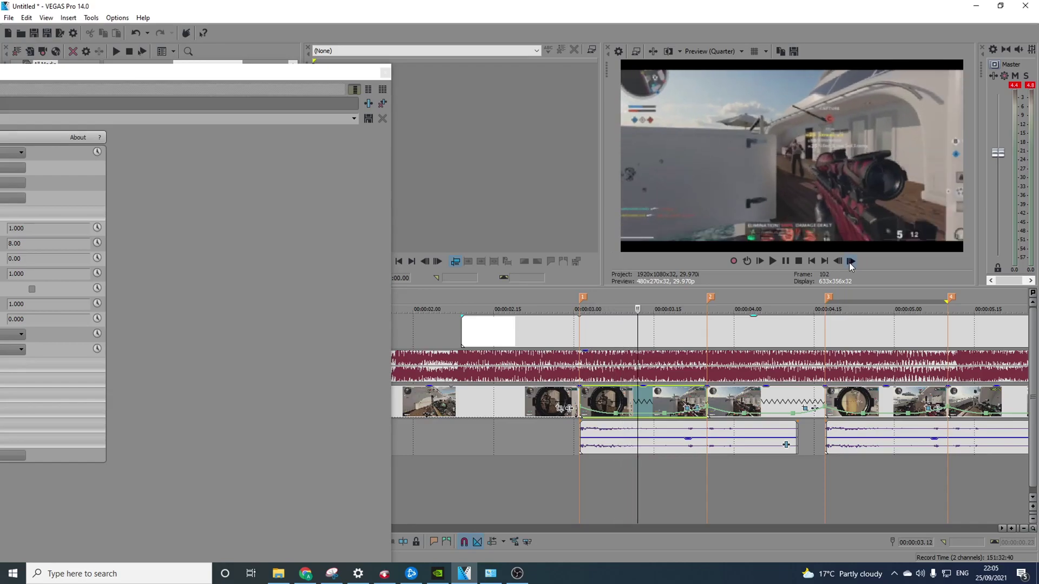
{"action": "left_click", "coordinate": [850, 261]}
{"action": "left_click", "coordinate": [850, 261]}
{"action": "left_click", "coordinate": [850, 261]}
{"action": "left_click", "coordinate": [850, 261]}
{"action": "left_click", "coordinate": [850, 261]}
{"action": "left_click", "coordinate": [850, 261]}
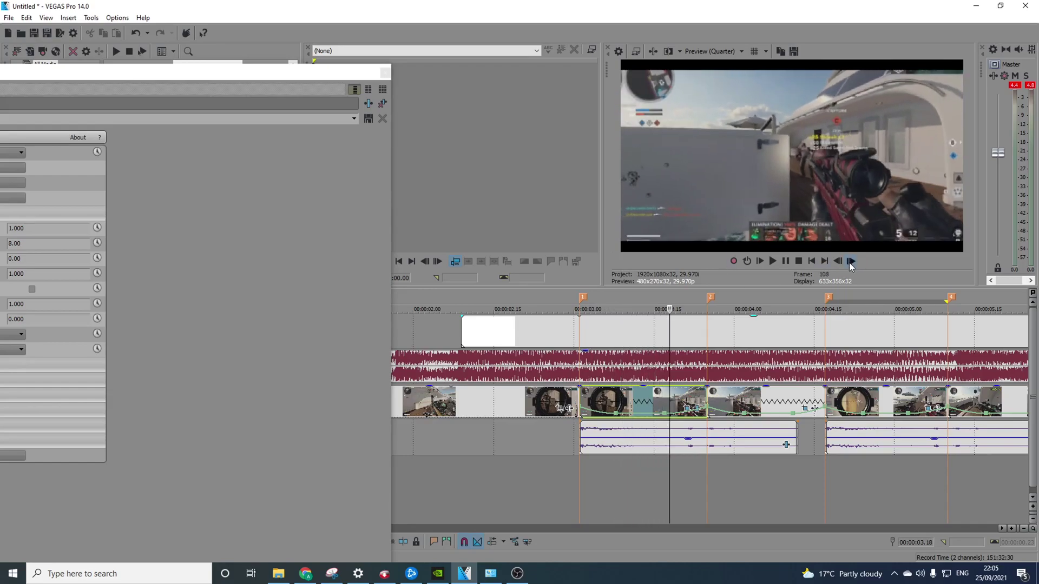
{"action": "left_click", "coordinate": [850, 261]}
{"action": "left_click", "coordinate": [579, 403]}
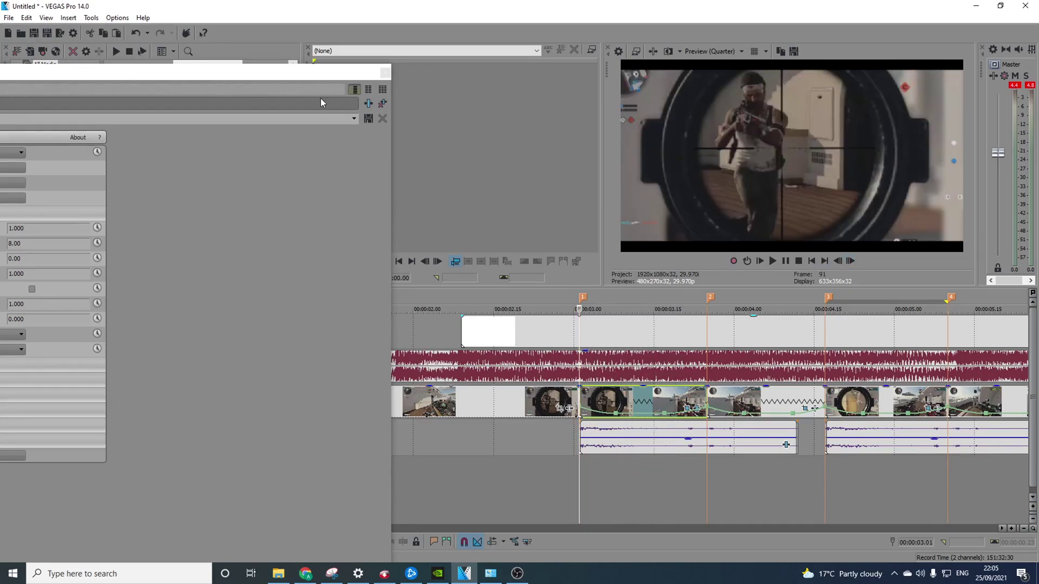
Step: Set the S_Shake Amplitude to 0.306, Frequency to 2.54 and Tilt Rand Amp to 20.20
{"action": "left_click_drag", "start_coordinate": [314, 71], "coordinate": [525, 30]}
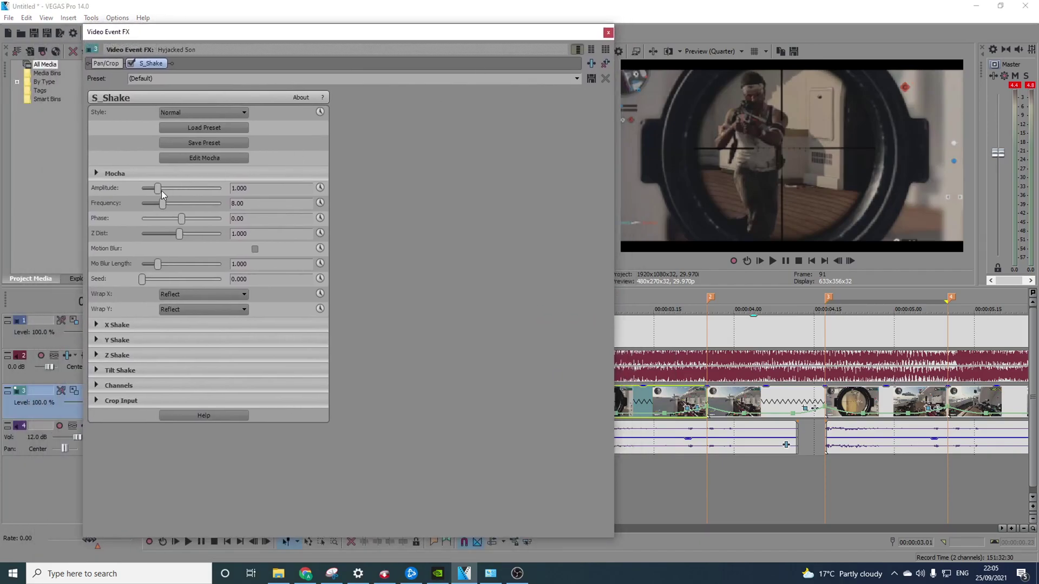
{"action": "left_click_drag", "start_coordinate": [158, 189], "coordinate": [151, 189]}
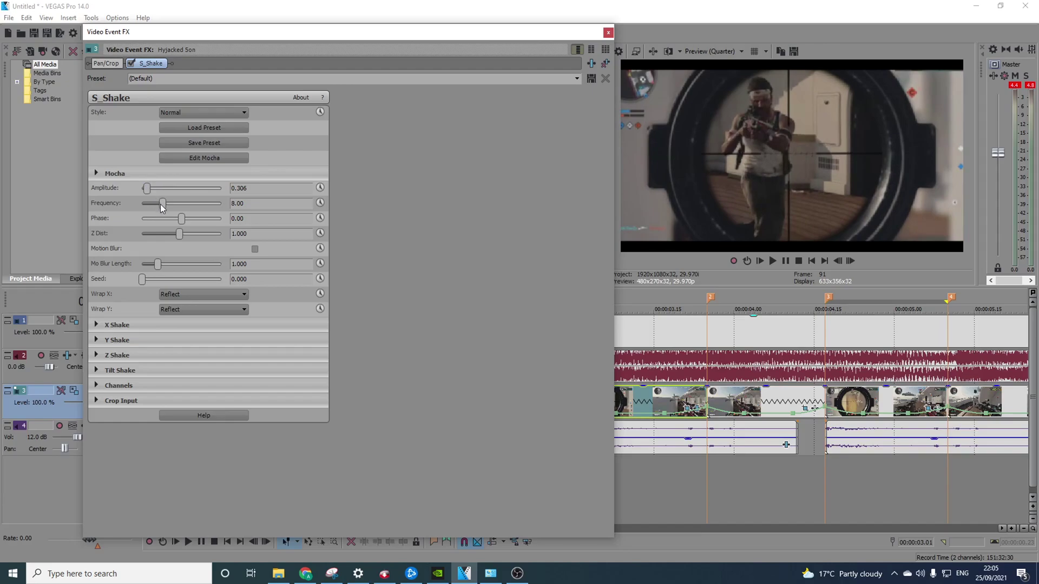
{"action": "left_click_drag", "start_coordinate": [161, 203], "coordinate": [146, 204]}
{"action": "left_click", "coordinate": [97, 371]}
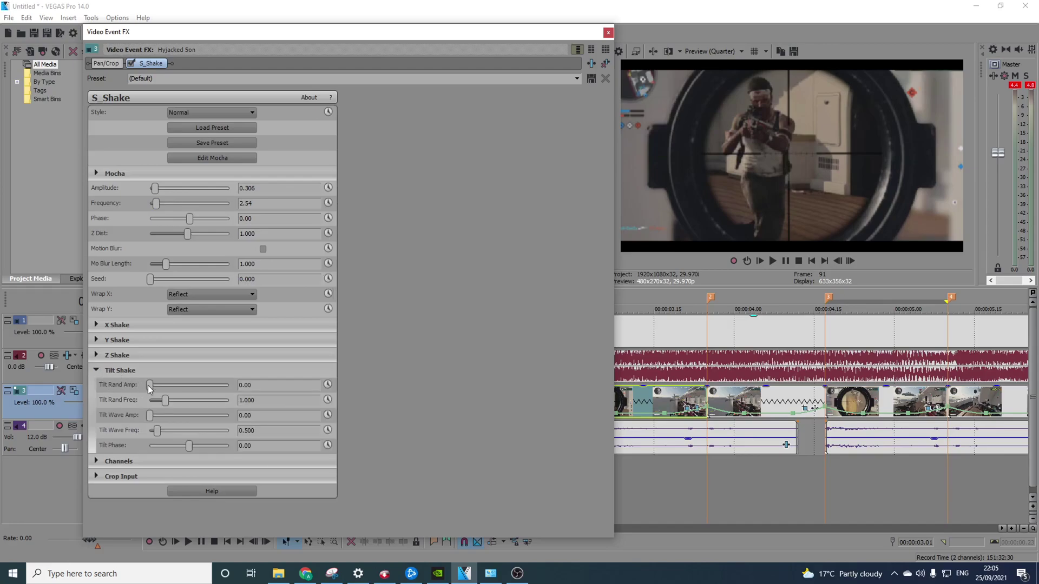
{"action": "left_click_drag", "start_coordinate": [149, 386], "coordinate": [169, 391]}
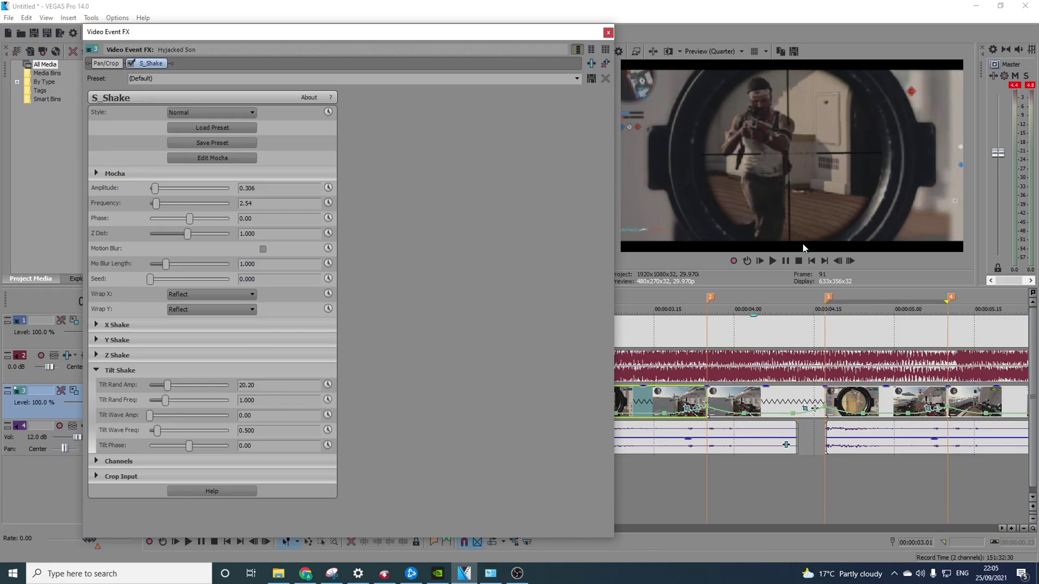
Step: Step through the marker 1 clip twice to examine the reduced shake with the added tilt
{"action": "left_click_drag", "start_coordinate": [560, 32], "coordinate": [380, 46]}
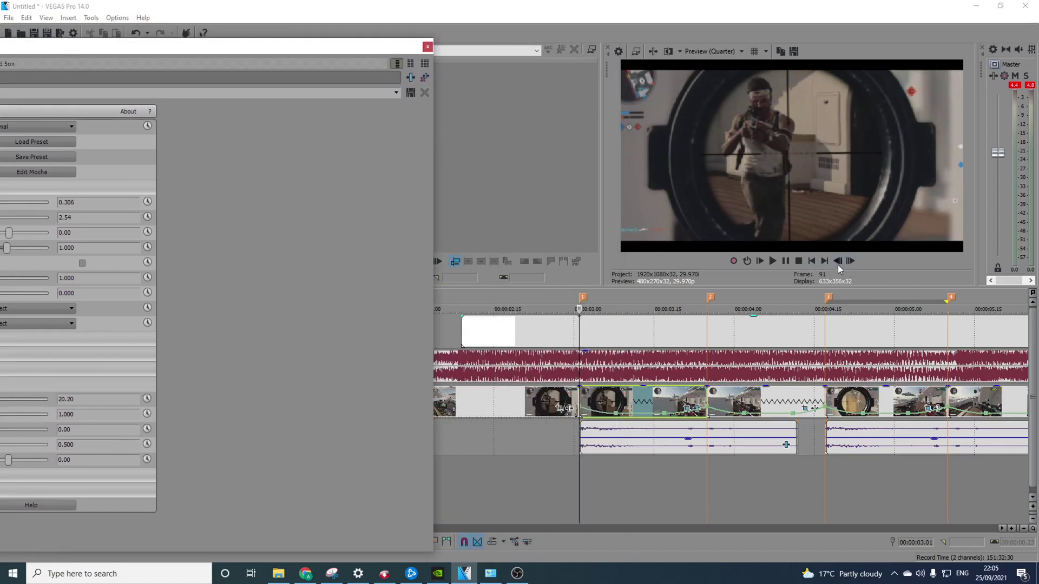
{"action": "left_click", "coordinate": [850, 261]}
{"action": "left_click", "coordinate": [851, 260]}
{"action": "left_click", "coordinate": [850, 260]}
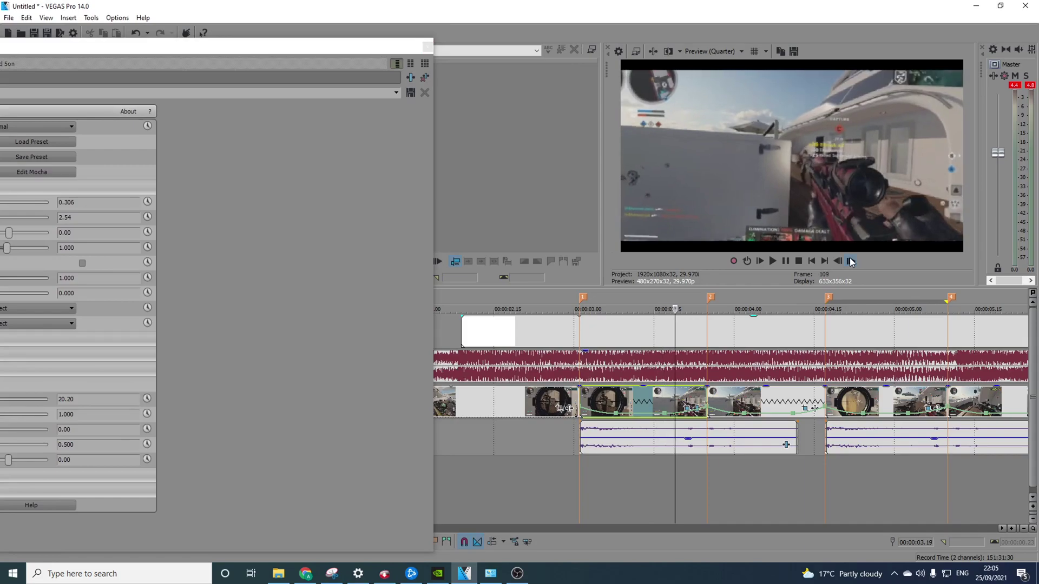
{"action": "left_click", "coordinate": [586, 393]}
{"action": "left_click", "coordinate": [850, 261]}
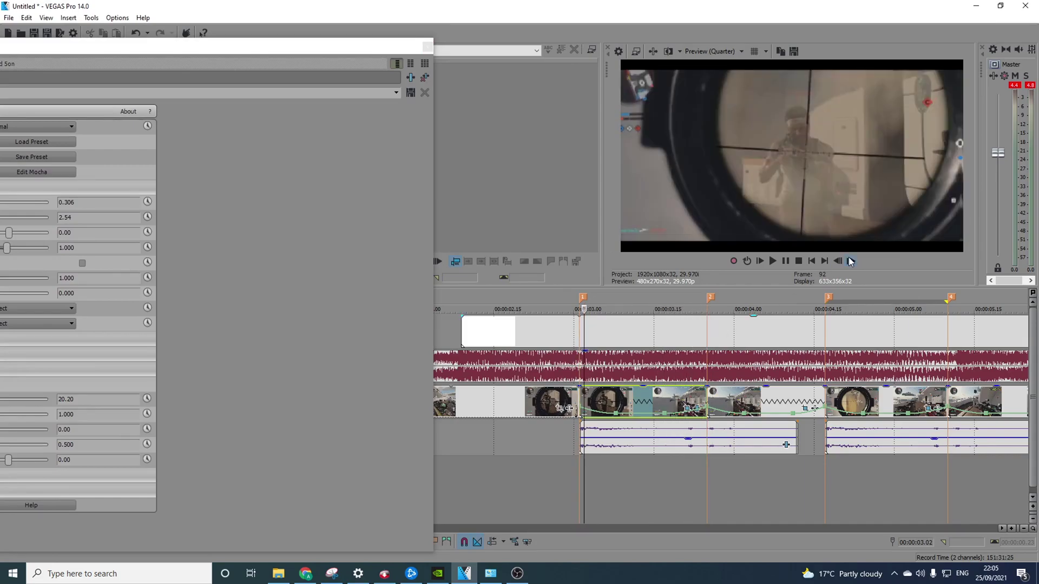
{"action": "left_click", "coordinate": [850, 261]}
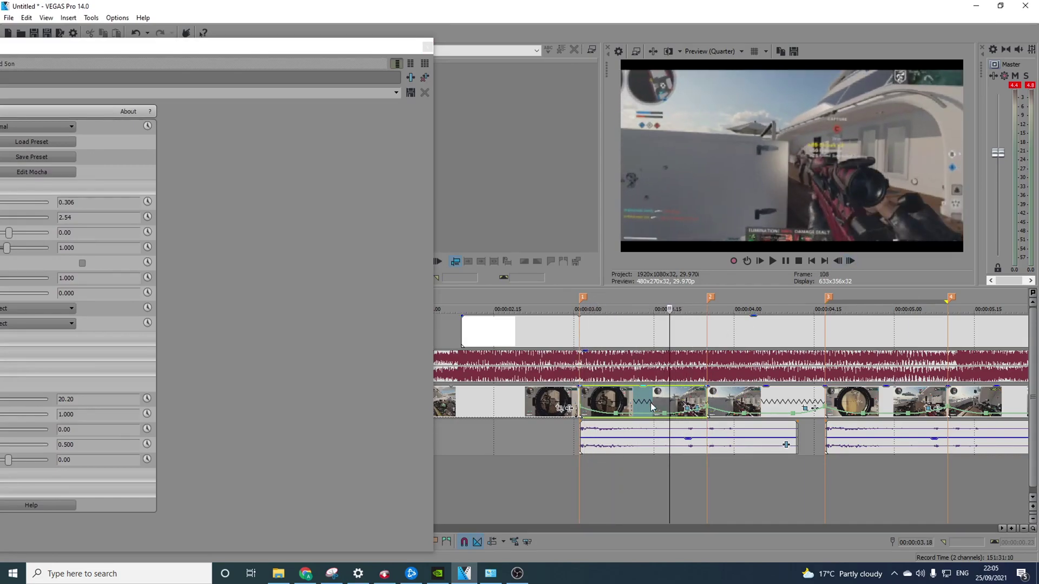
Step: Set the S_Shake Phase to -0.31, step back and forth through the clip to review it, and return to marker 1
{"action": "left_click_drag", "start_coordinate": [352, 49], "coordinate": [468, 37]}
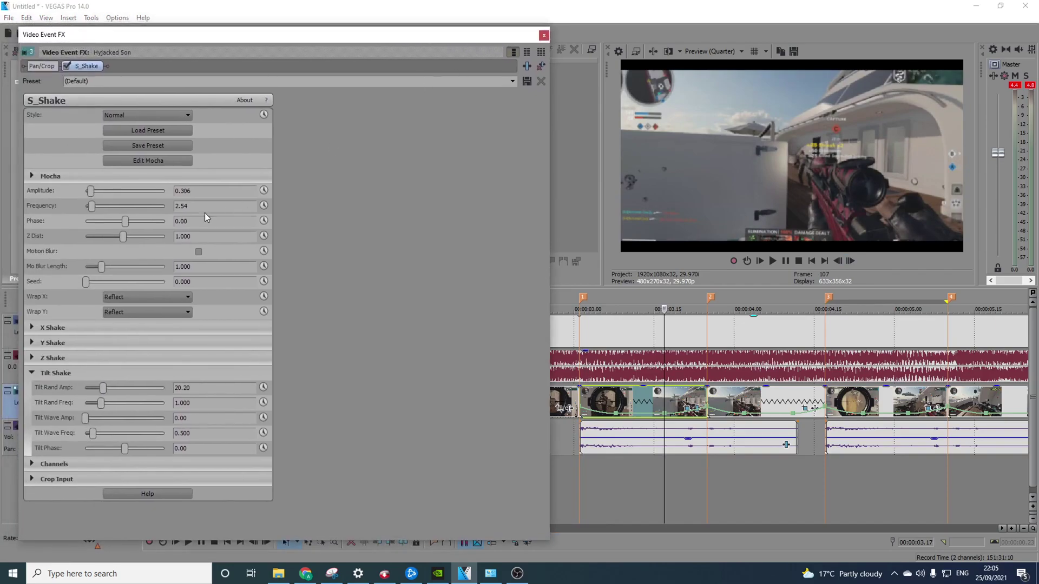
{"action": "mouse_move", "coordinate": [126, 219]}
{"action": "left_mouse_down"}
{"action": "mouse_move", "coordinate": [134, 220]}
{"action": "mouse_move", "coordinate": [124, 222]}
{"action": "left_mouse_up"}
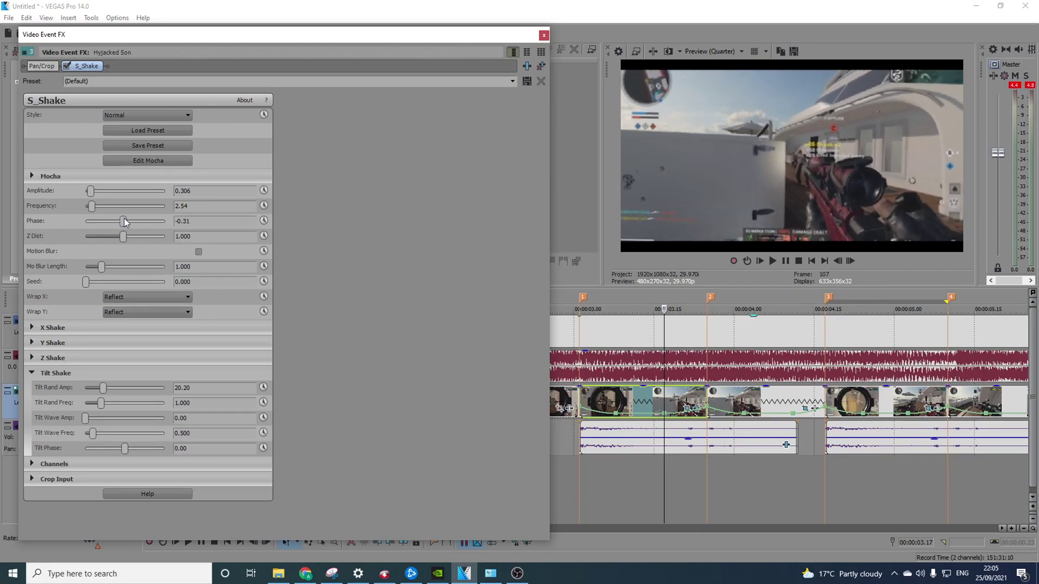
{"action": "left_click", "coordinate": [838, 261]}
{"action": "left_click", "coordinate": [839, 261]}
{"action": "left_click", "coordinate": [838, 261]}
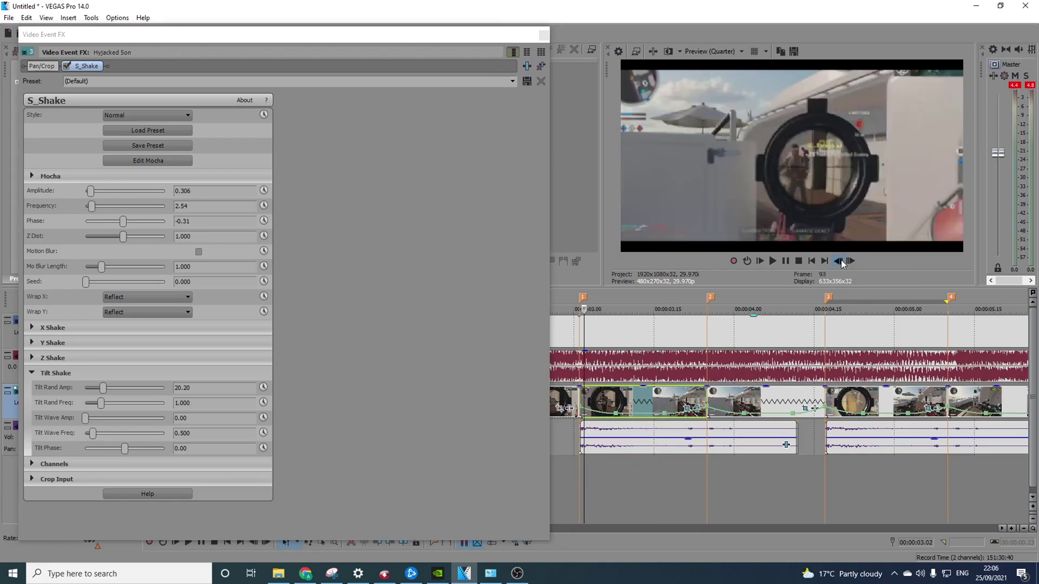
{"action": "left_click", "coordinate": [851, 262]}
{"action": "left_click", "coordinate": [851, 261]}
{"action": "left_click", "coordinate": [850, 261]}
{"action": "left_click", "coordinate": [851, 261]}
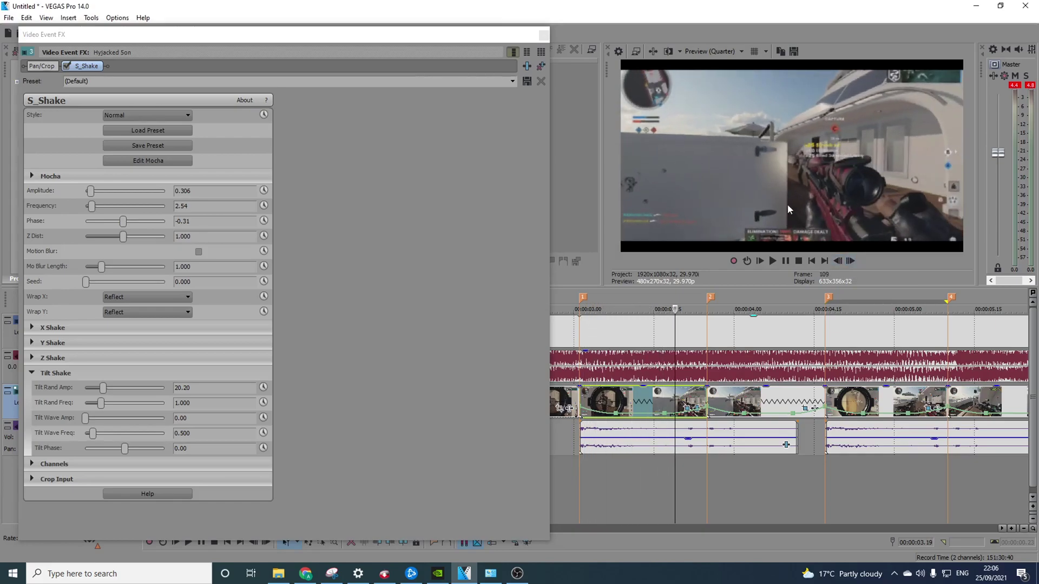
{"action": "left_click", "coordinate": [585, 396]}
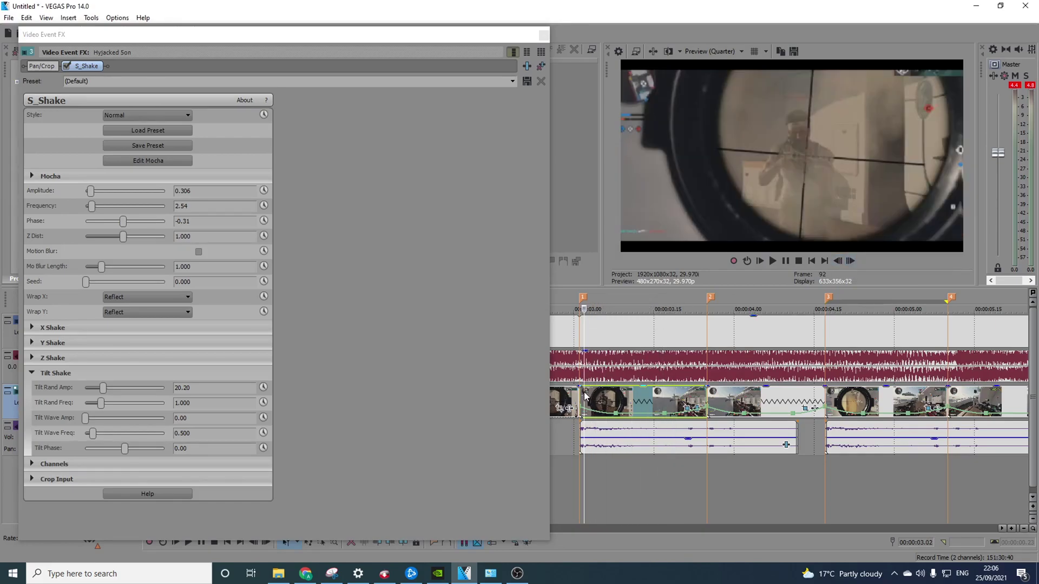
{"action": "left_click", "coordinate": [581, 396]}
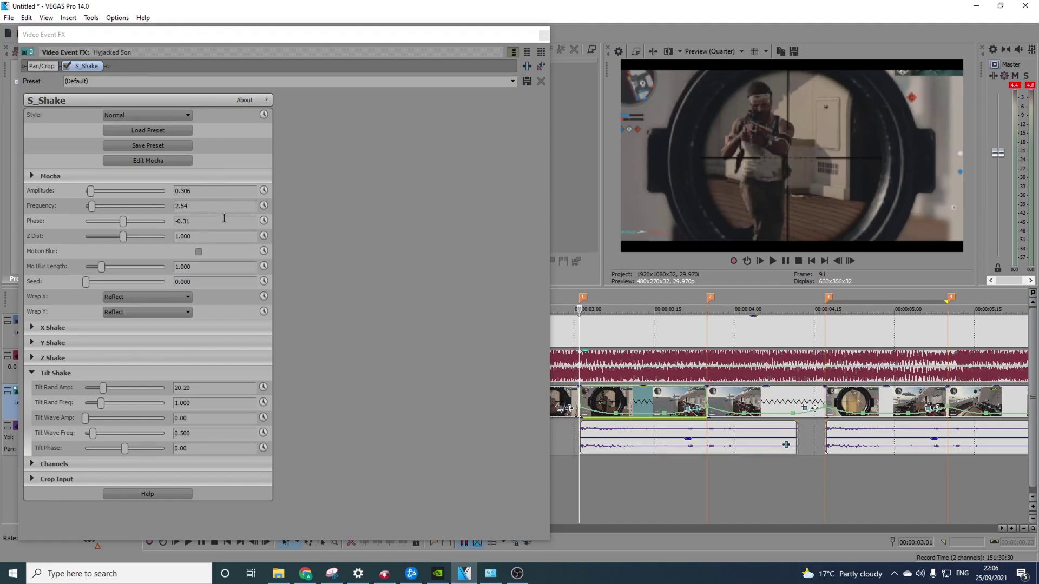
Step: Try an S_Shake Frequency of 30.00 and step through the marker 1 clip to compare the shake
{"action": "left_click_drag", "start_coordinate": [91, 206], "coordinate": [835, 275]}
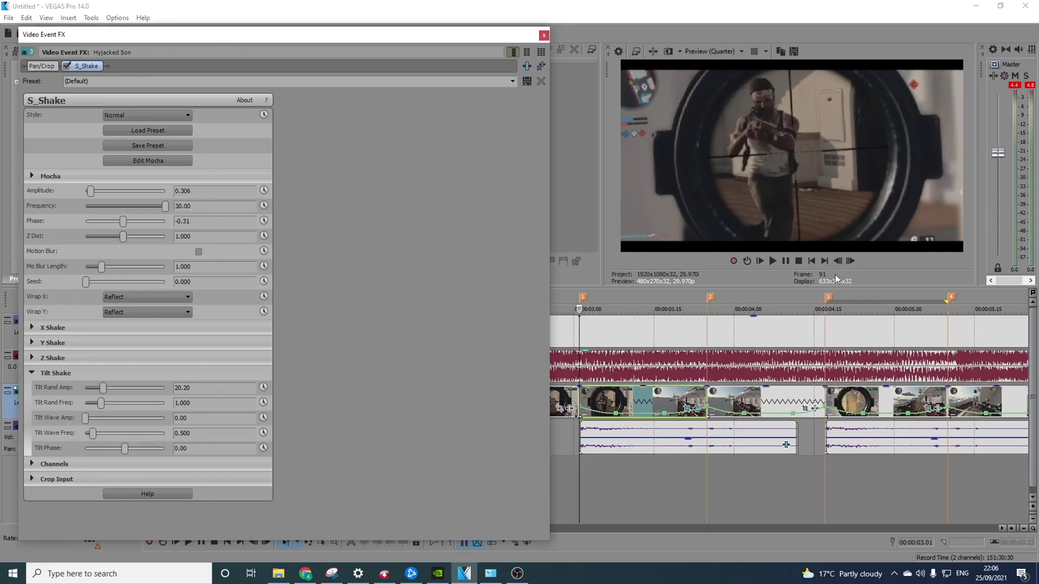
{"action": "left_click", "coordinate": [854, 261]}
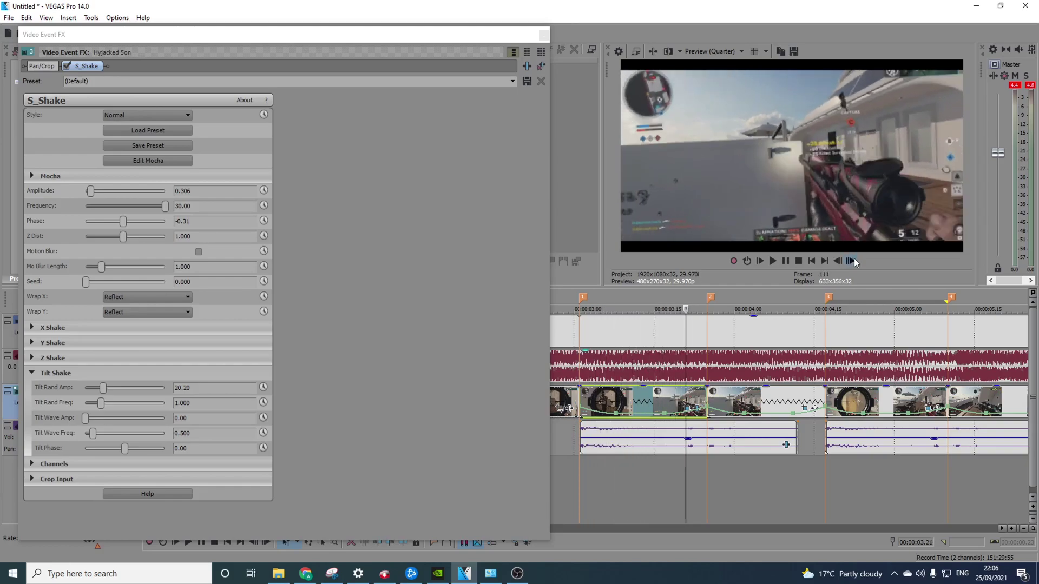
{"action": "key", "text": "space"}
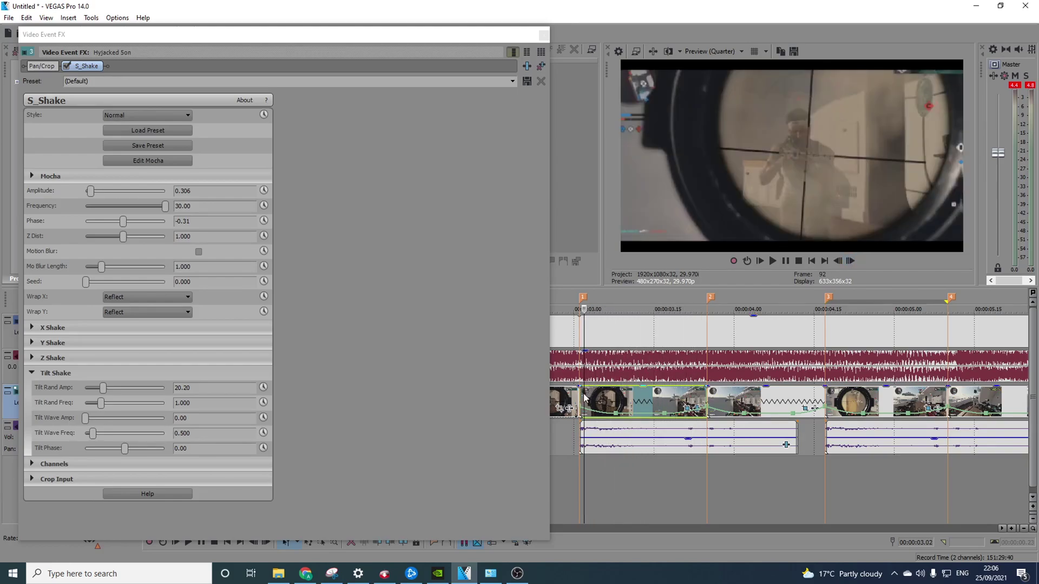
Step: Set the S_Shake Frequency to 2.74, step through the clip to check the motion, and return to marker 1
{"action": "left_click_drag", "start_coordinate": [99, 208], "coordinate": [93, 207]}
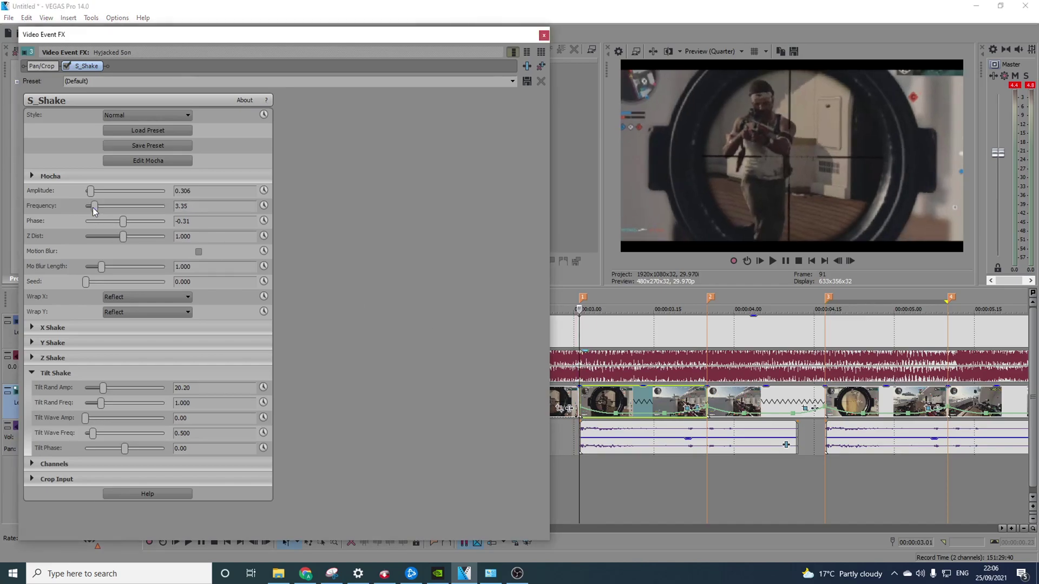
{"action": "left_click", "coordinate": [850, 261]}
{"action": "left_click", "coordinate": [850, 262]}
{"action": "left_click", "coordinate": [851, 262]}
{"action": "left_click", "coordinate": [850, 261]}
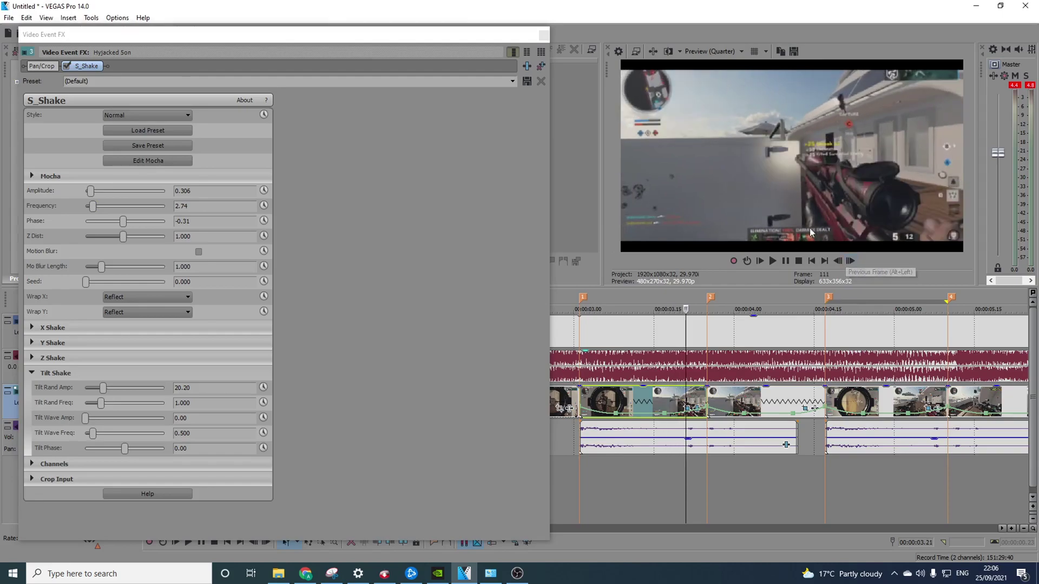
{"action": "left_click", "coordinate": [579, 399]}
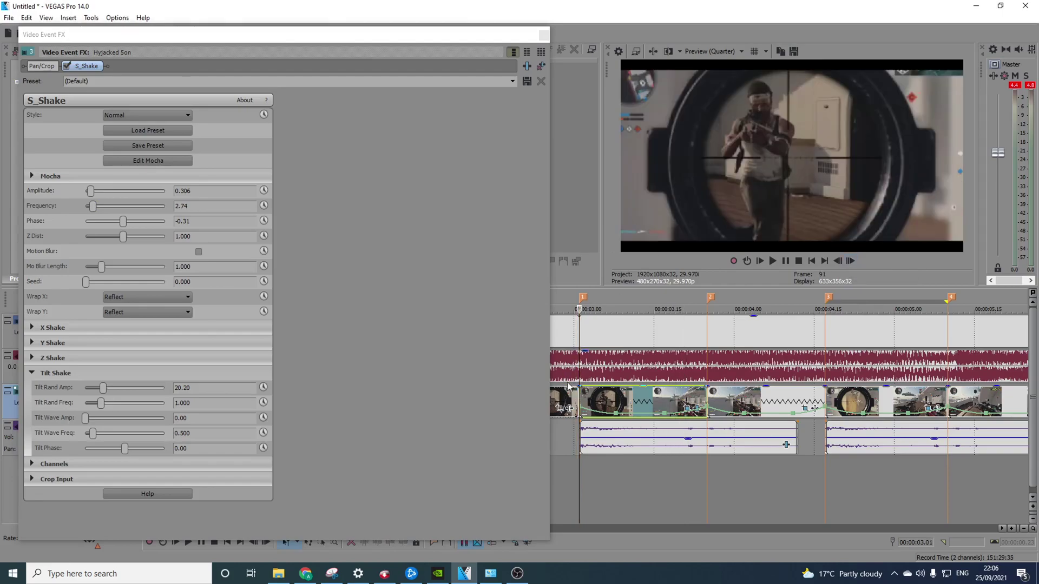
Step: Animate the S_Shake Amplitude and Frequency from the clip's start, keyframing them down to 0.068 and 0.30 at its end
{"action": "left_click", "coordinate": [264, 191]}
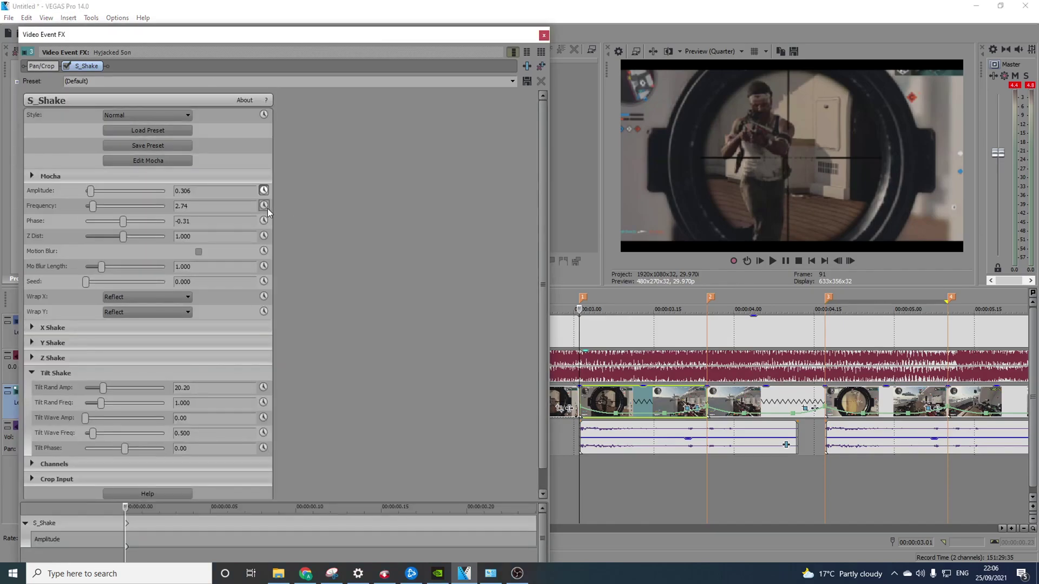
{"action": "left_click", "coordinate": [263, 205]}
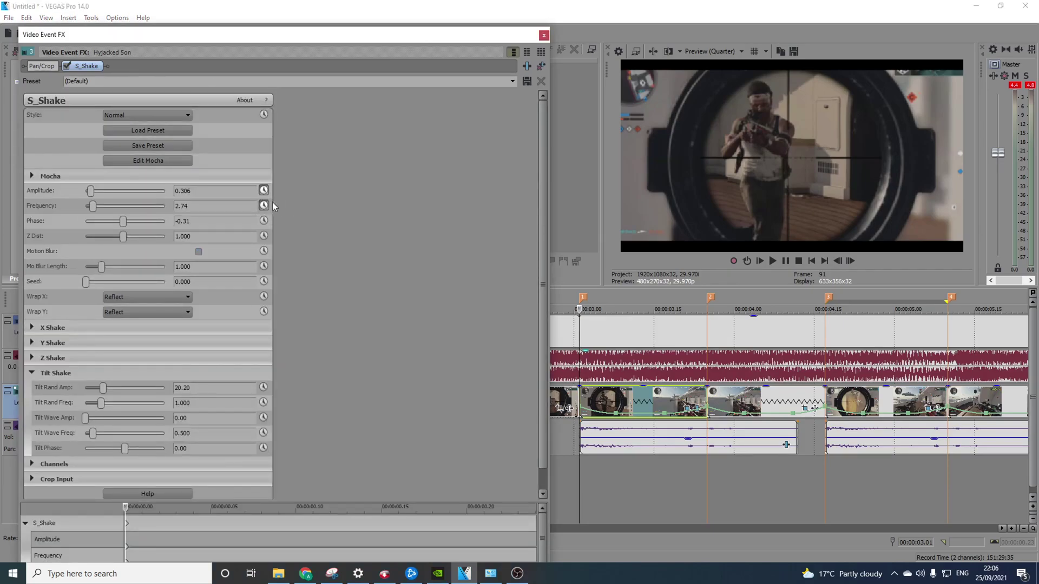
{"action": "left_click_drag", "start_coordinate": [130, 511], "coordinate": [535, 511]}
{"action": "left_click_drag", "start_coordinate": [90, 191], "coordinate": [88, 209]}
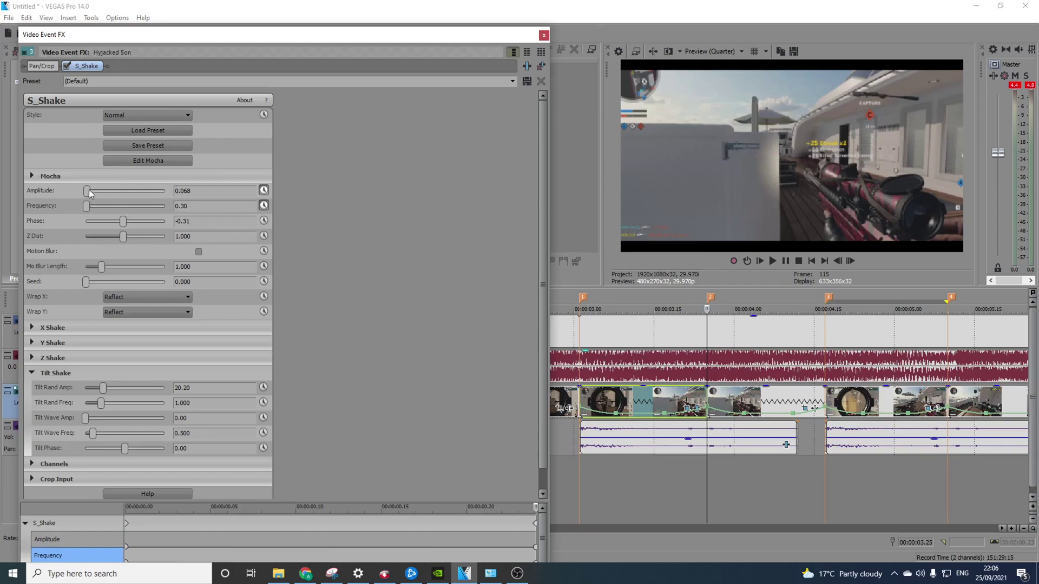
Step: Return to marker 1 and step through the clip to review the keyframed shake fading out
{"action": "left_click", "coordinate": [579, 387]}
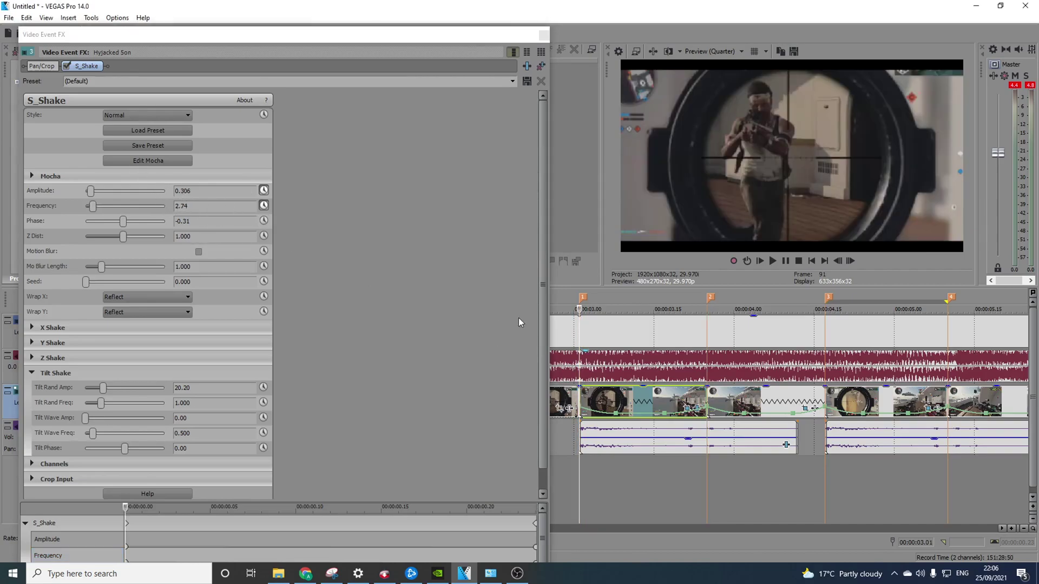
{"action": "left_click_drag", "start_coordinate": [128, 509], "coordinate": [100, 436]}
{"action": "left_click", "coordinate": [850, 260]}
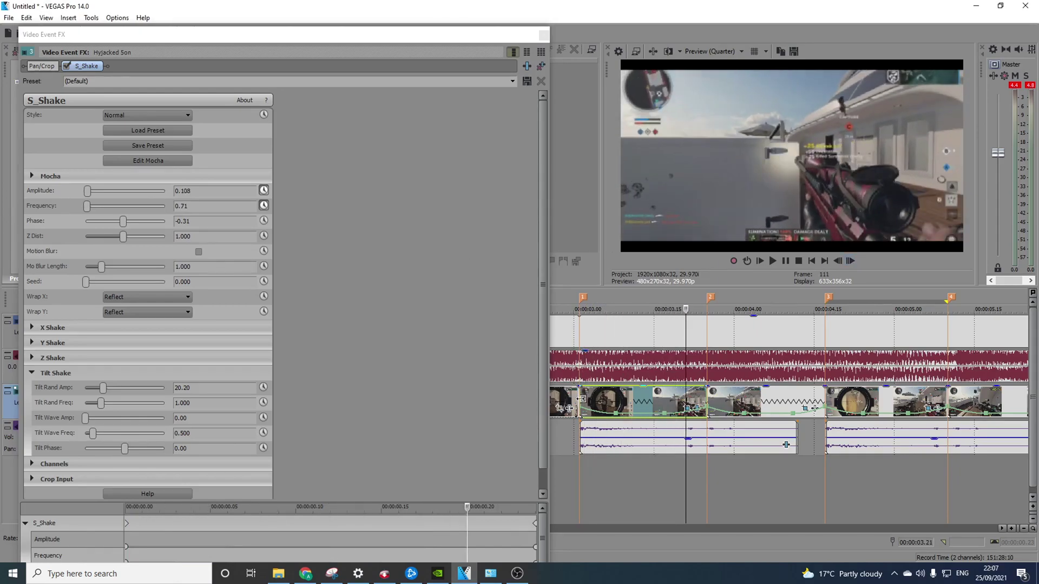
Step: Return to marker 1, save the clip's S_Shake settings as a preset named "S shake", and finish at the clip's end
{"action": "left_click", "coordinate": [578, 399]}
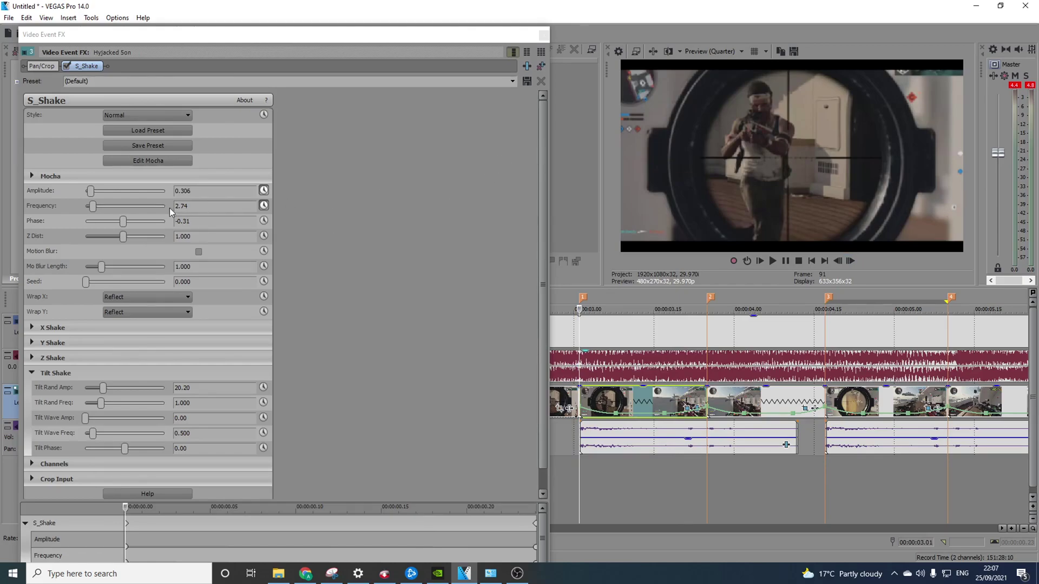
{"action": "left_click", "coordinate": [116, 82]}
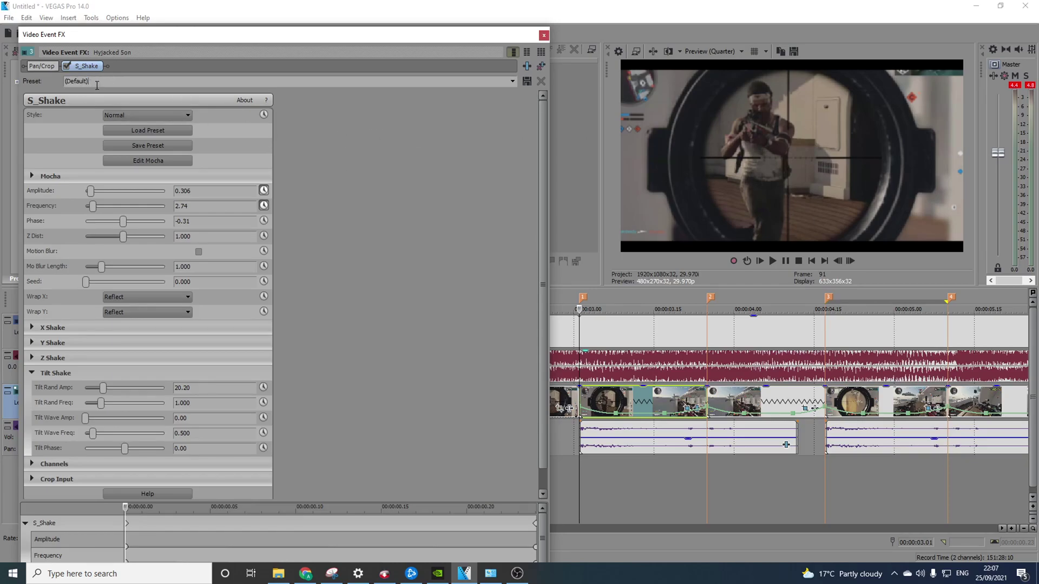
{"action": "type", "text": "S shake"}
{"action": "left_click_drag", "start_coordinate": [125, 509], "coordinate": [626, 427]}
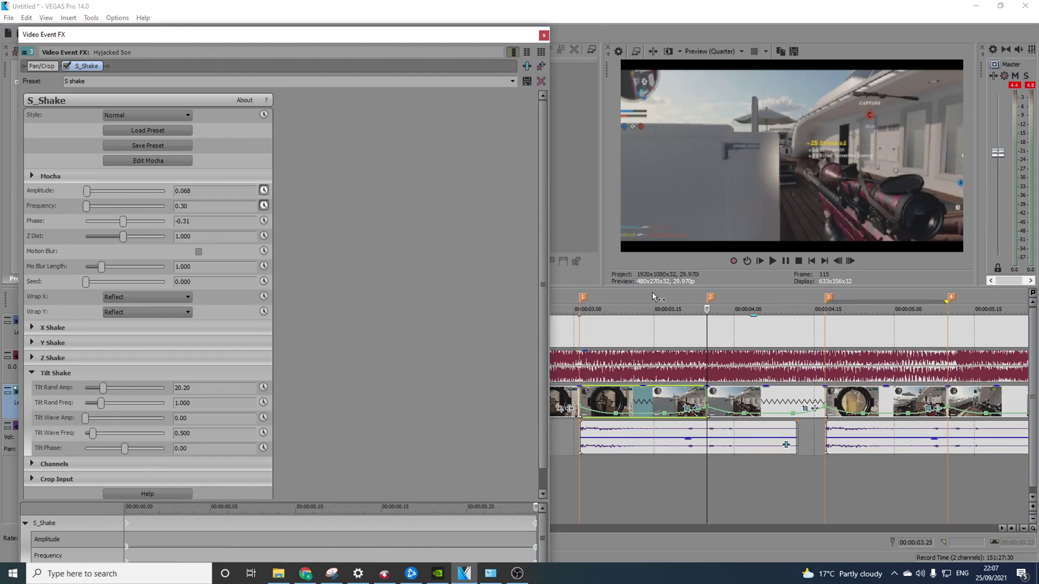
{"action": "left_click", "coordinate": [544, 35]}
Step: Loop the section from marker 1 to marker 2 and play it back to review the shake on the first clip
{"action": "left_click", "coordinate": [582, 296]}
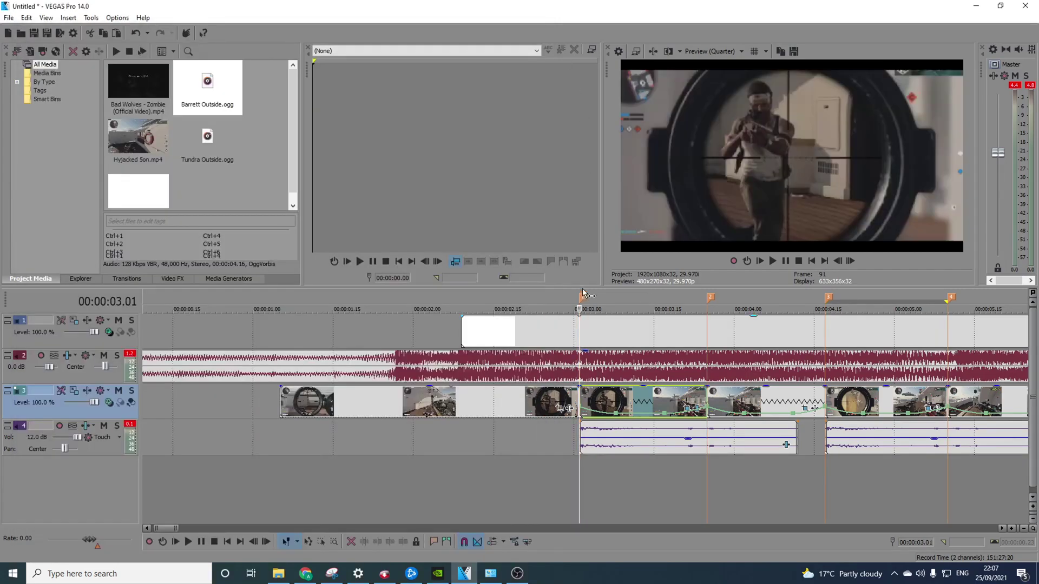
{"action": "left_click_drag", "start_coordinate": [580, 293], "coordinate": [707, 299]}
{"action": "scroll", "coordinate": [707, 299], "scroll_direction": "up", "scroll_amount": 1}
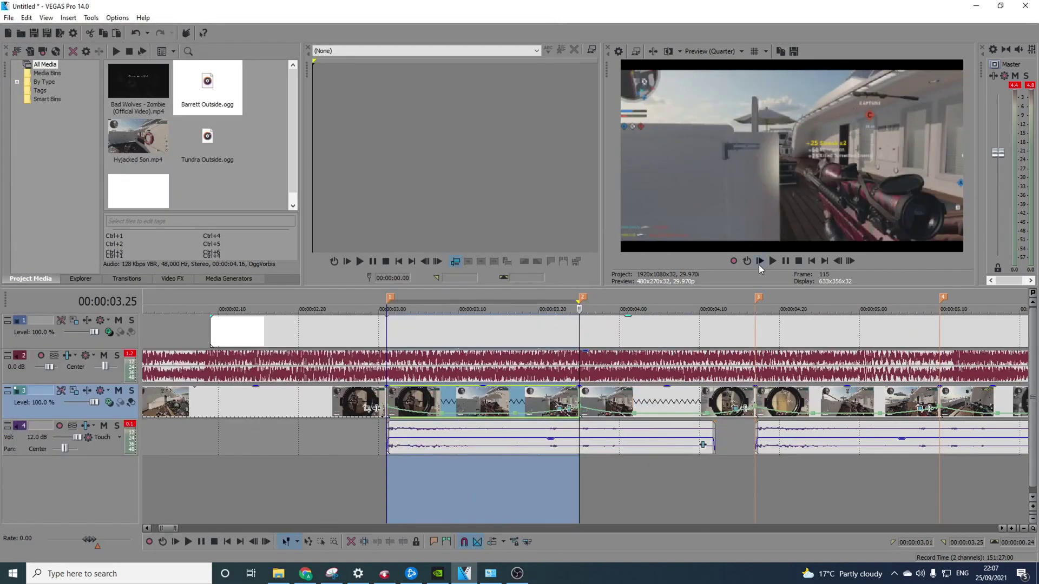
{"action": "left_click", "coordinate": [747, 261]}
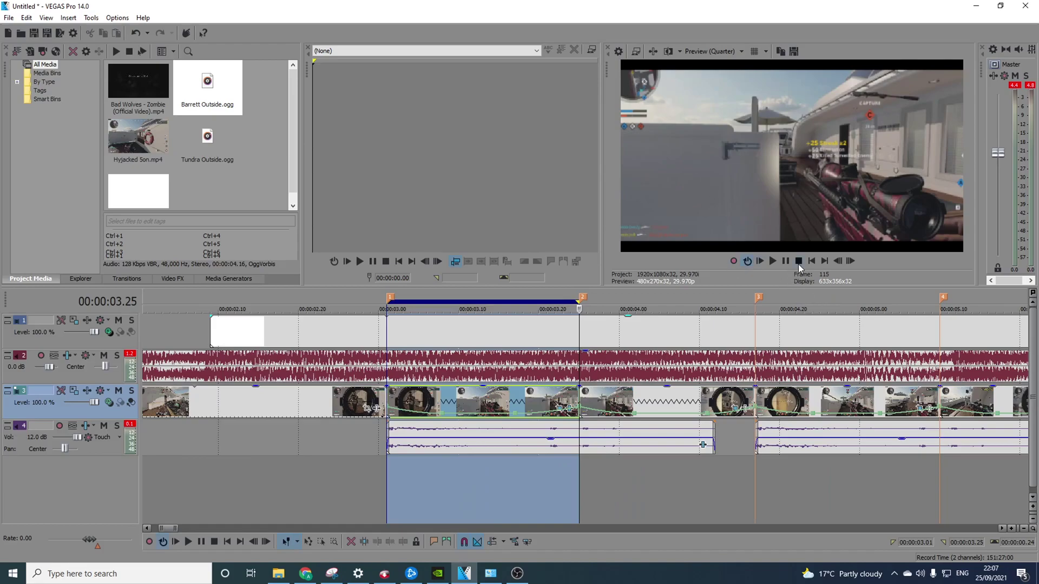
{"action": "left_click", "coordinate": [787, 263]}
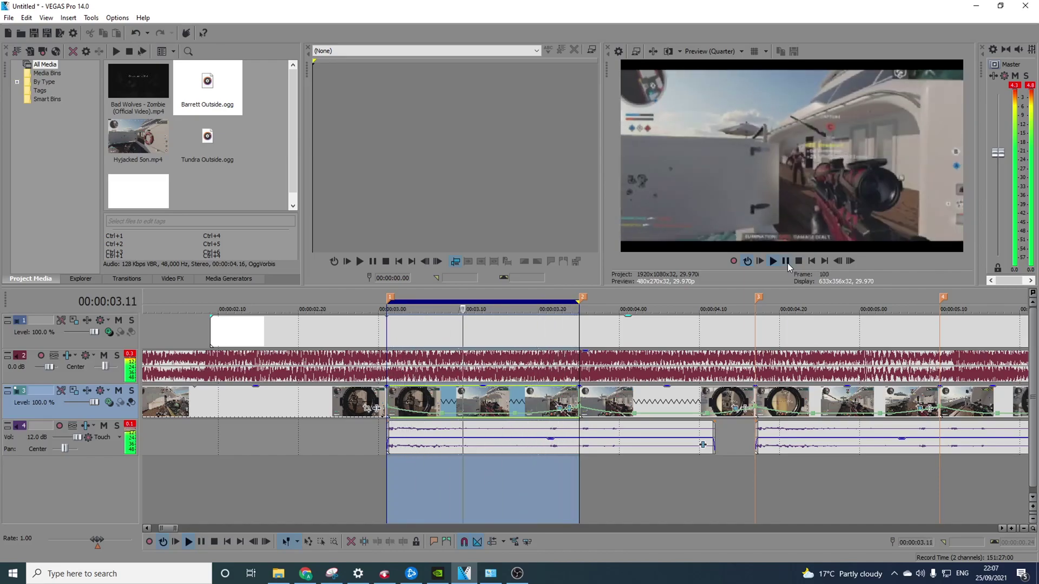
{"action": "left_click", "coordinate": [787, 263]}
Step: Add S_Shake to the clip starting at marker 2 and load the "S shake" preset
{"action": "left_click", "coordinate": [592, 406]}
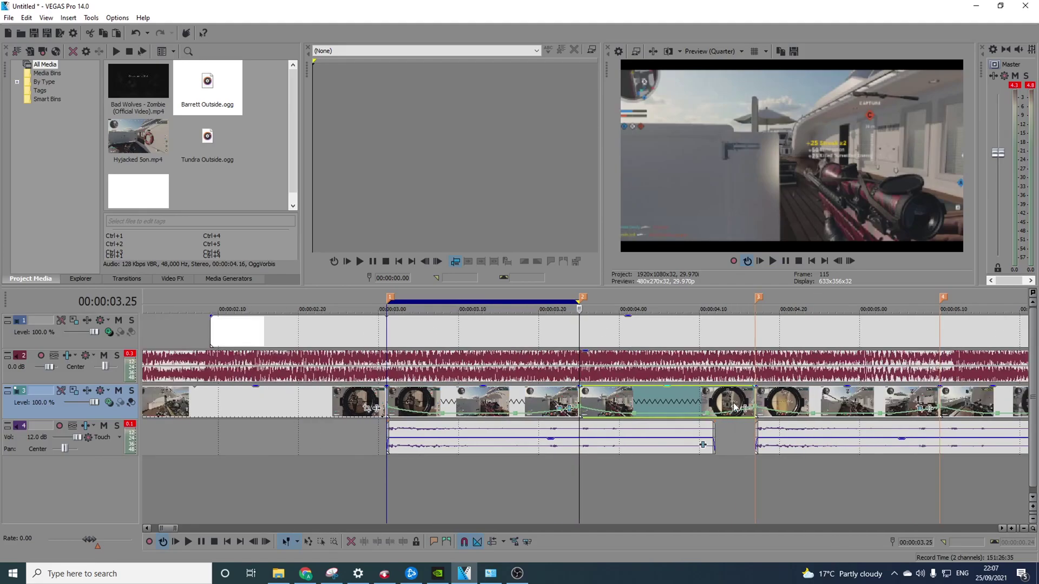
{"action": "left_click", "coordinate": [744, 408]}
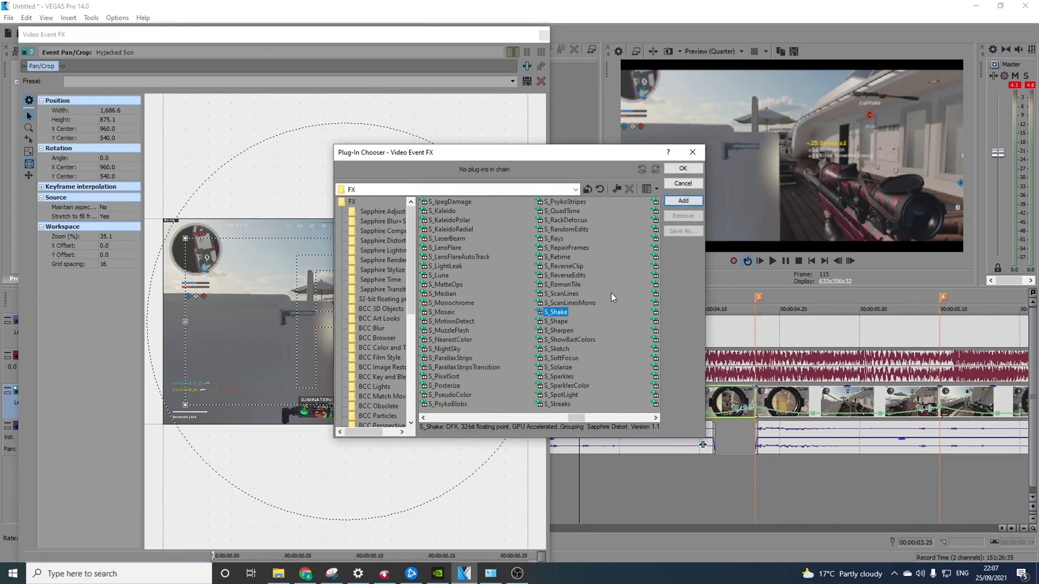
{"action": "left_click", "coordinate": [697, 200]}
{"action": "left_click", "coordinate": [691, 169]}
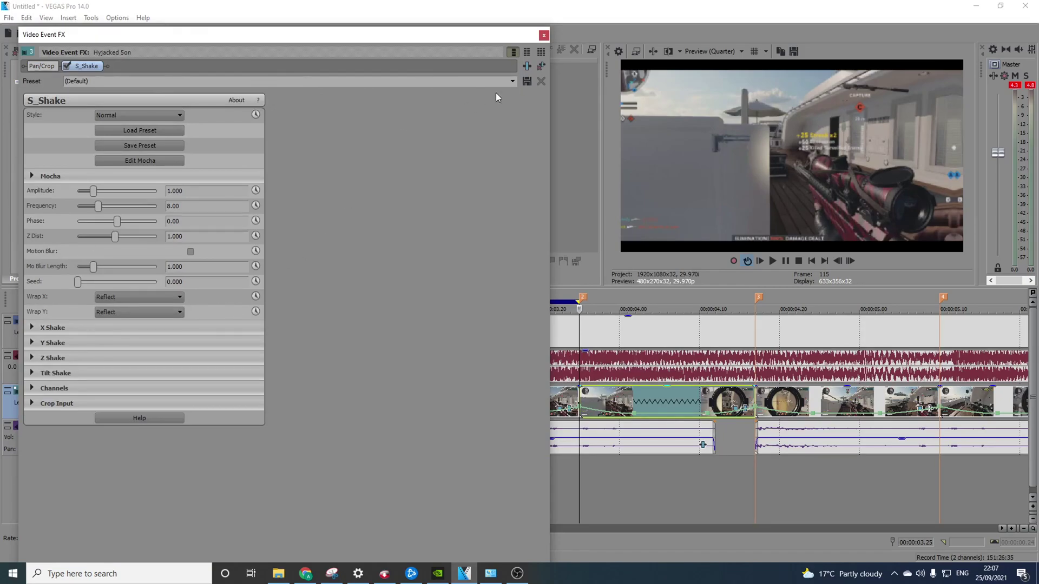
{"action": "left_click", "coordinate": [513, 80]}
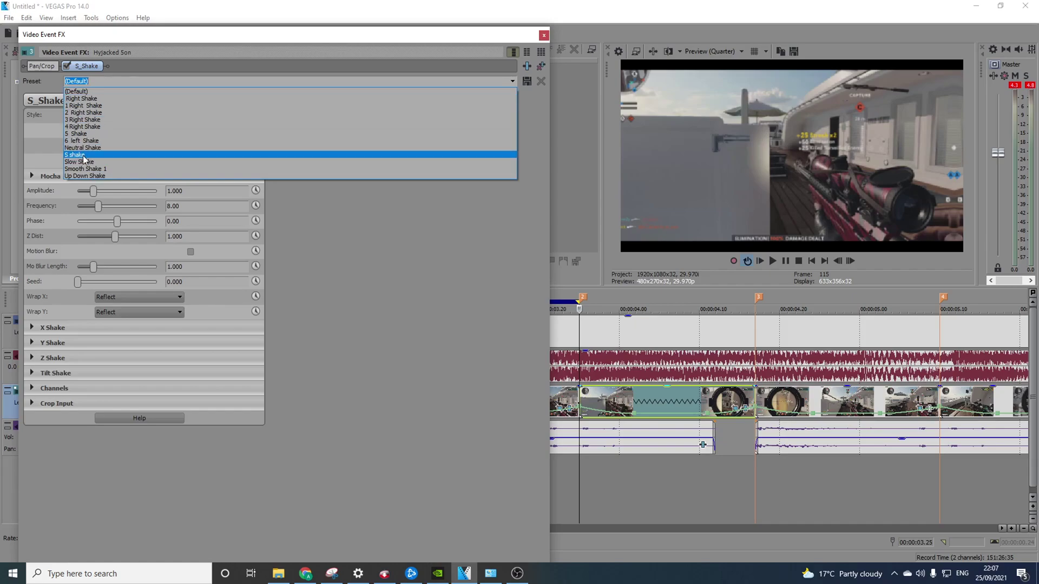
{"action": "left_click", "coordinate": [85, 155]}
Step: Animate Amplitude and Frequency on the marker 2 clip, keyframing them to 0.068 and 0.71 at its end
{"action": "left_click", "coordinate": [255, 205]}
{"action": "left_click", "coordinate": [255, 190]}
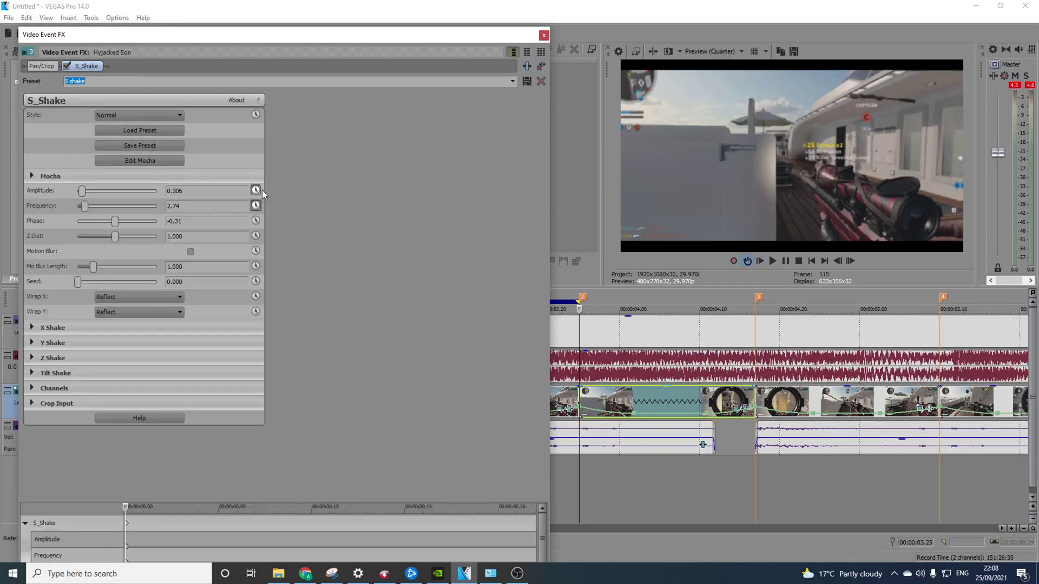
{"action": "left_click_drag", "start_coordinate": [126, 506], "coordinate": [535, 508]}
{"action": "left_click_drag", "start_coordinate": [85, 205], "coordinate": [77, 194]}
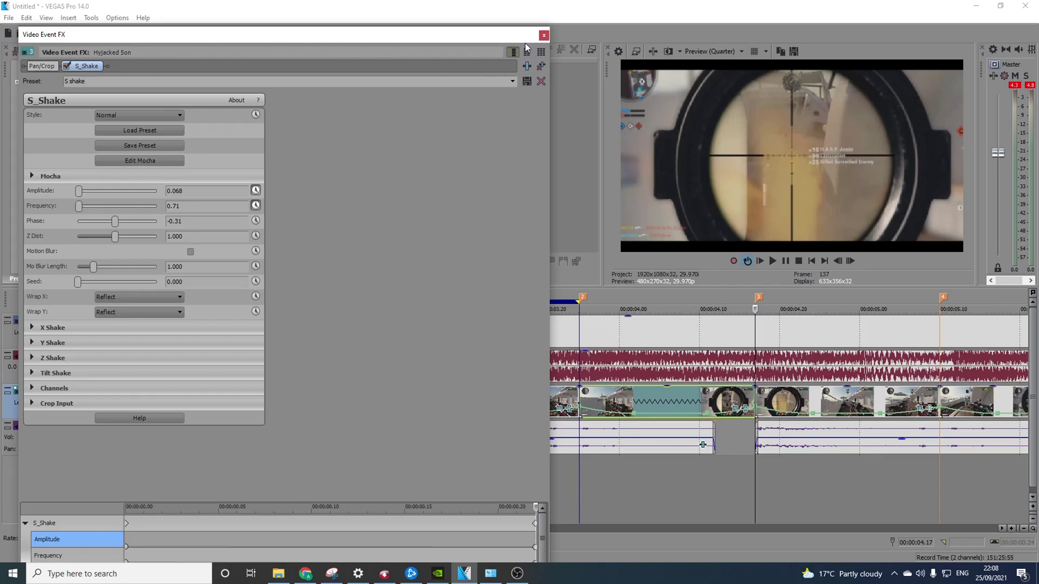
{"action": "left_click", "coordinate": [544, 35]}
Step: Add S_Shake to the clip starting at marker 3 and load the "S shake" preset
{"action": "left_click", "coordinate": [760, 401]}
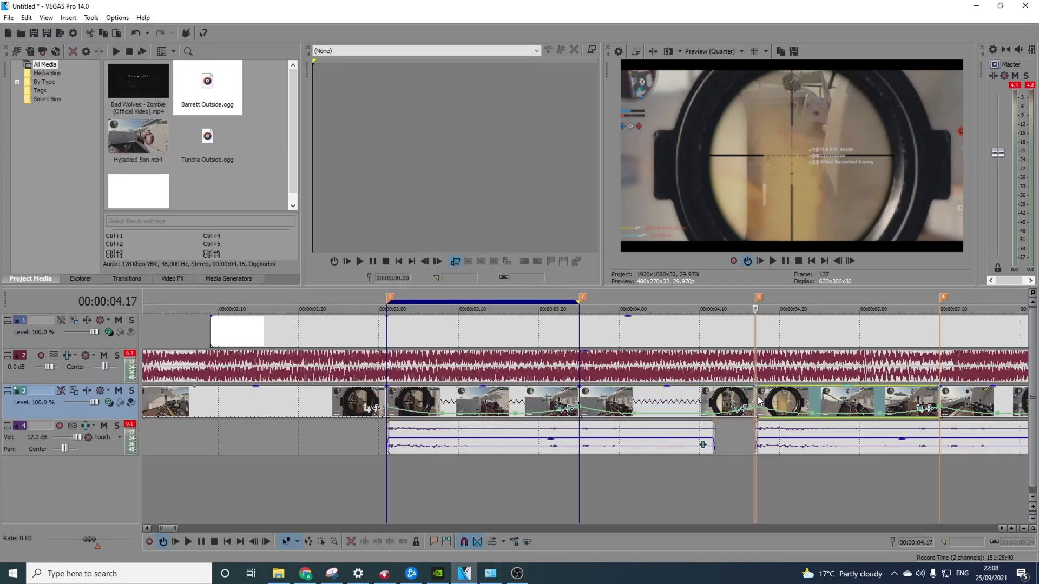
{"action": "left_click", "coordinate": [929, 408]}
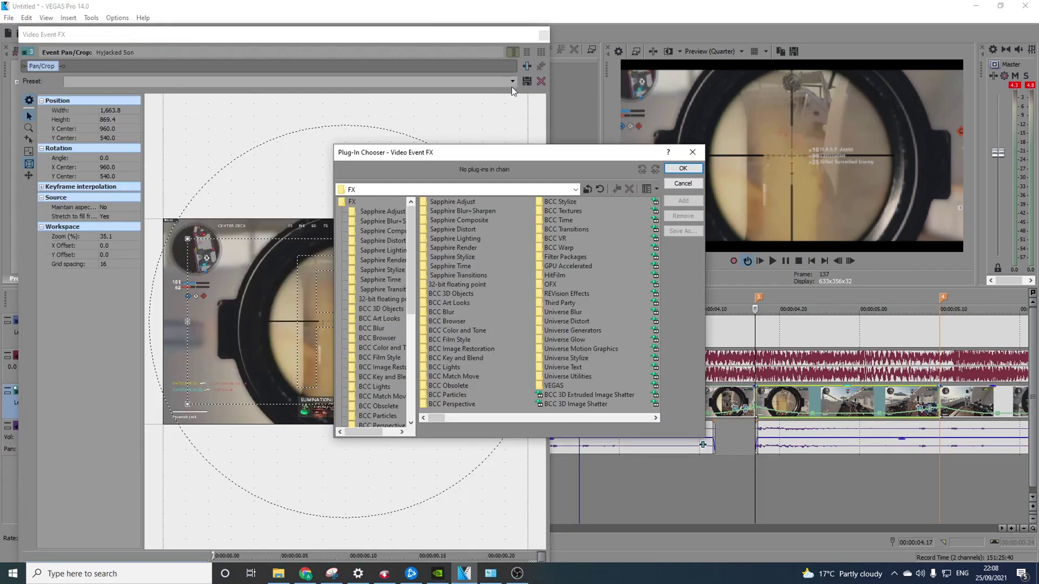
{"action": "scroll", "coordinate": [639, 310], "scroll_direction": "down", "scroll_amount": 5}
{"action": "left_click", "coordinate": [640, 310]}
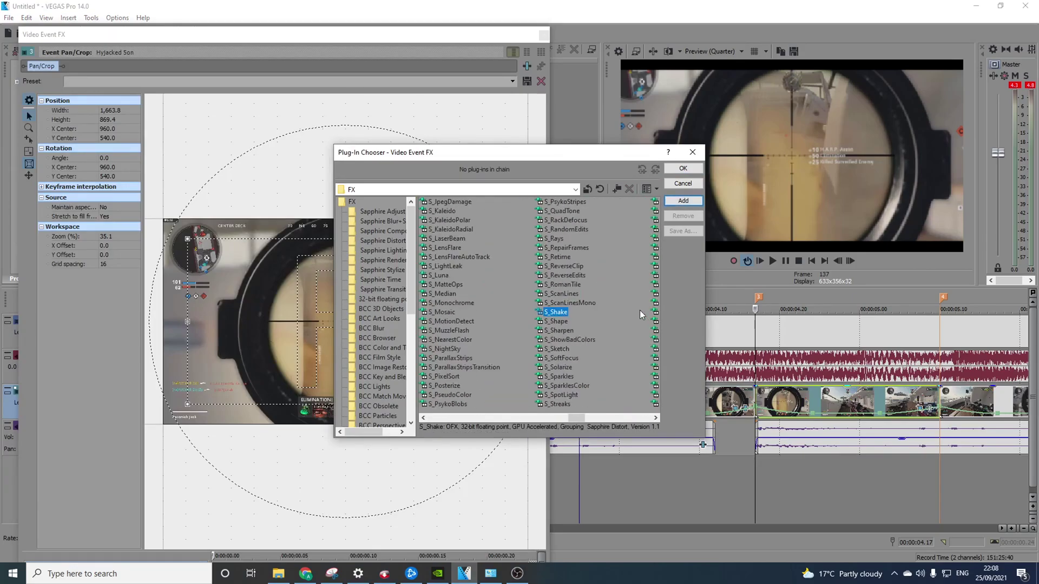
{"action": "left_click", "coordinate": [683, 200]}
{"action": "left_click", "coordinate": [683, 169]}
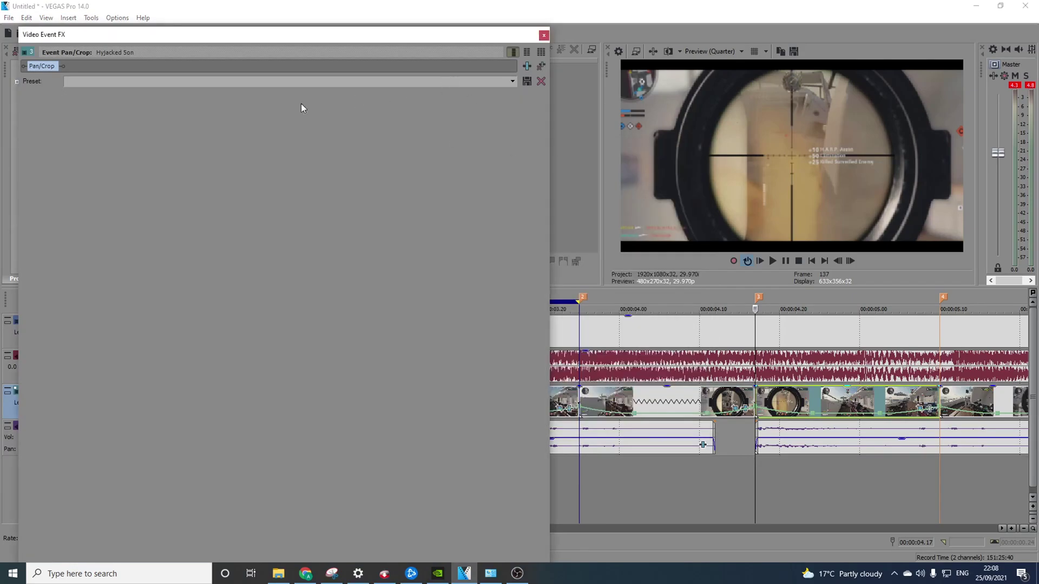
{"action": "left_click", "coordinate": [512, 81]}
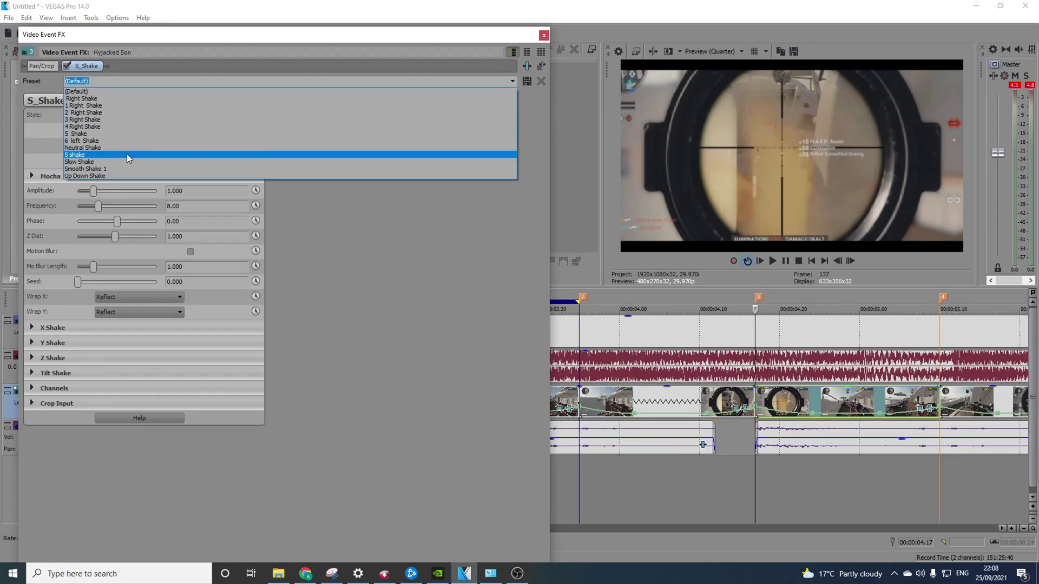
{"action": "left_click", "coordinate": [124, 154]}
Step: Animate Amplitude and Frequency on the marker 3 clip, keyframing both to lower values at its end
{"action": "left_click", "coordinate": [255, 190]}
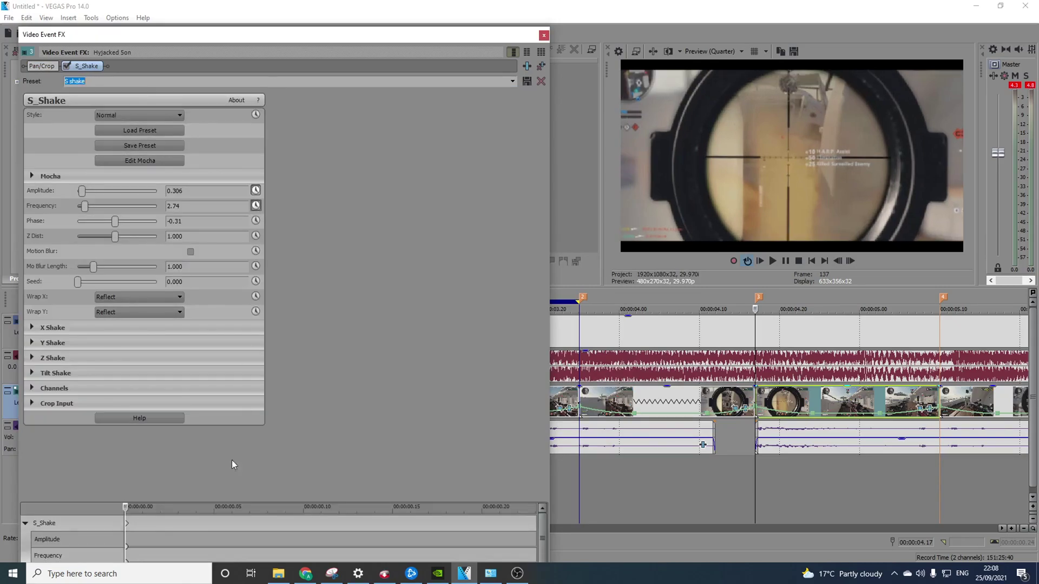
{"action": "left_click_drag", "start_coordinate": [202, 530], "coordinate": [537, 533]}
{"action": "left_click_drag", "start_coordinate": [85, 206], "coordinate": [80, 187]}
{"action": "left_click", "coordinate": [543, 36]}
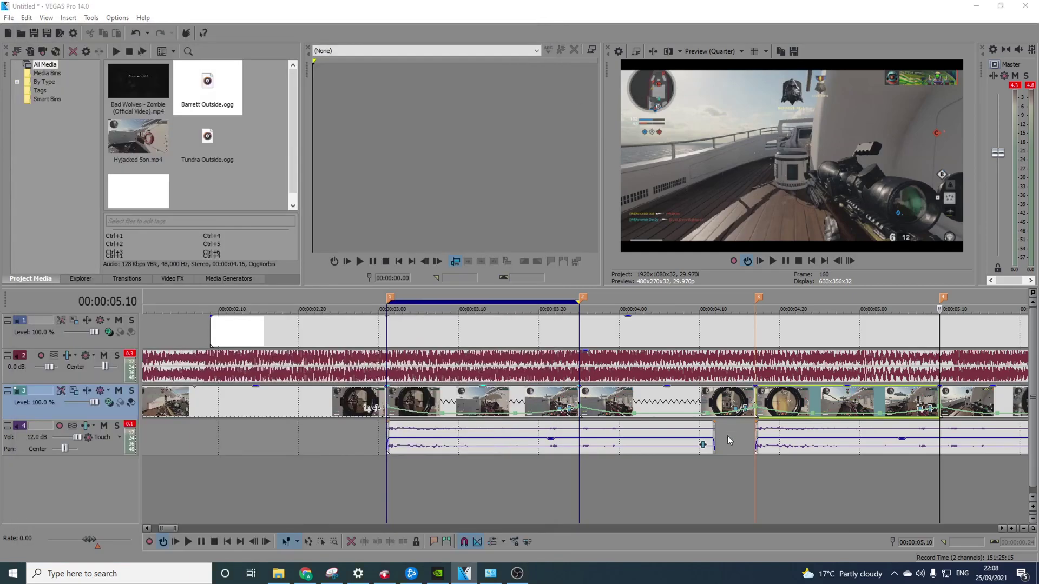
Step: Set the loop region from marker 1 to marker 4 and play it back to review the shakes on the three clips
{"action": "scroll", "coordinate": [571, 386], "scroll_direction": "down", "scroll_amount": 3}
{"action": "left_click_drag", "start_coordinate": [582, 301], "coordinate": [303, 300]}
{"action": "key", "text": "space"}
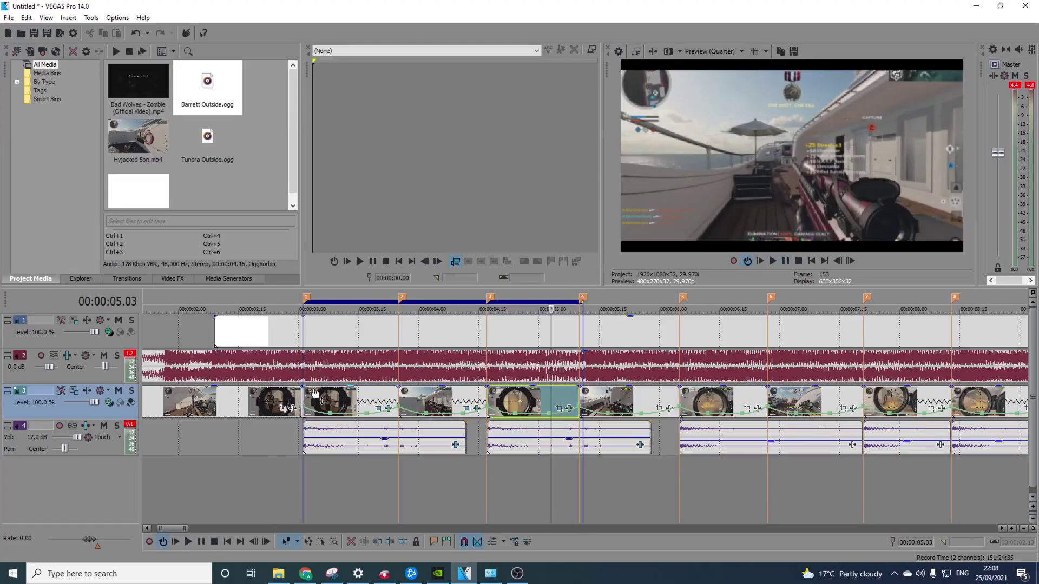
{"action": "left_click", "coordinate": [305, 390]}
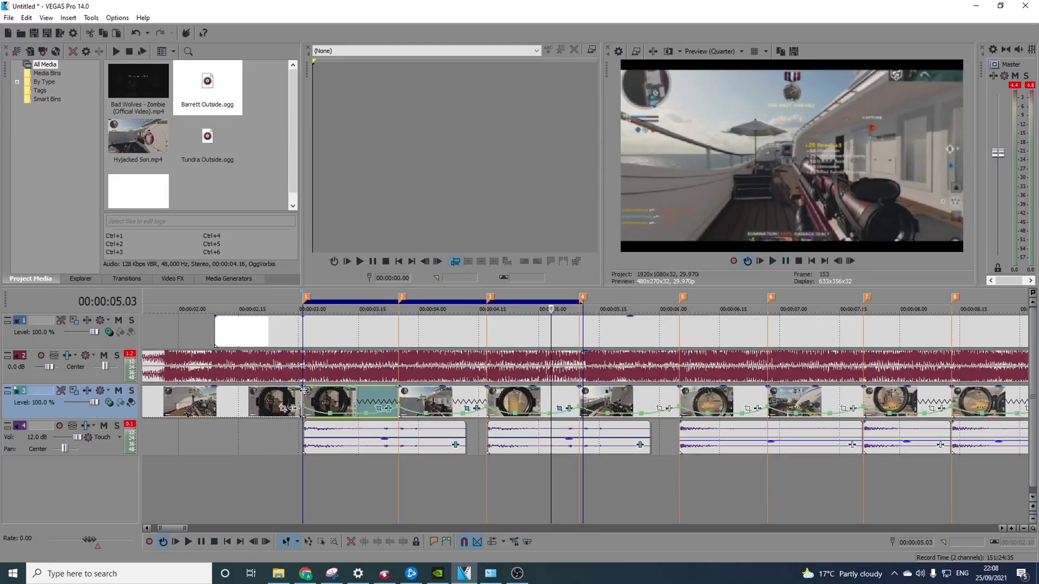
{"action": "key", "text": "space"}
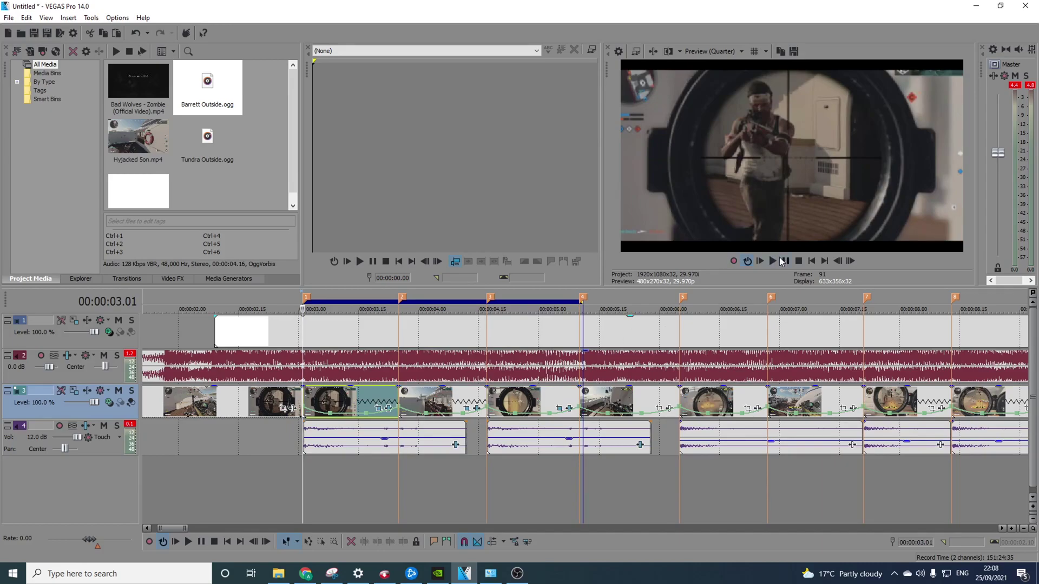
{"action": "key", "text": "space"}
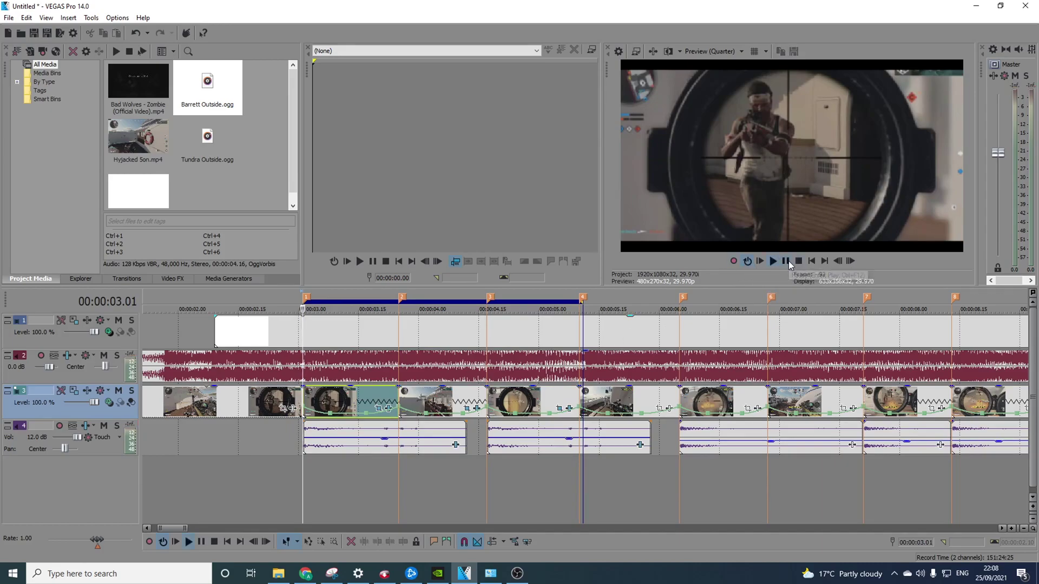
{"action": "left_click", "coordinate": [785, 260]}
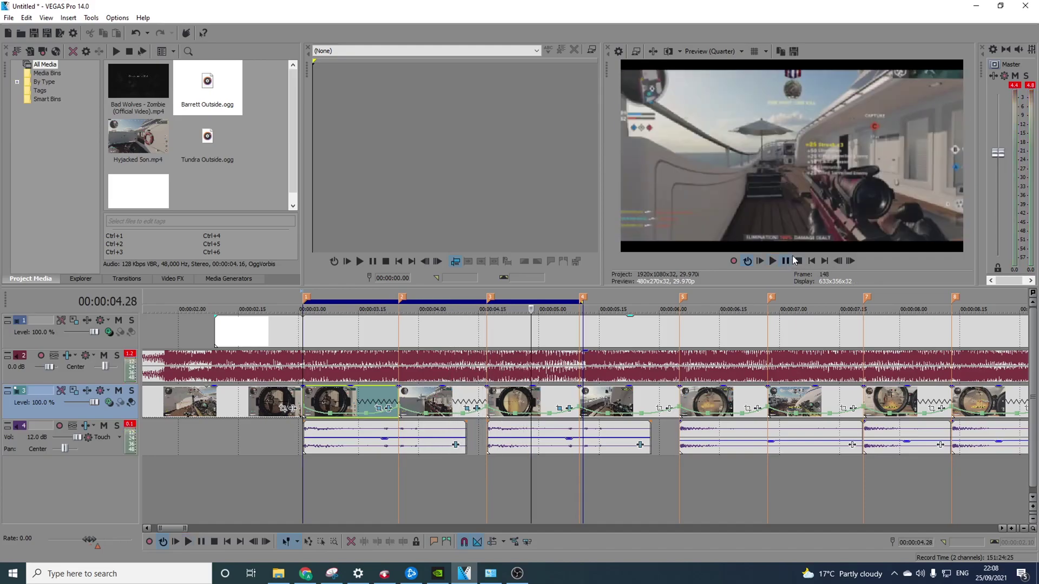
Step: Open the S_Shake settings of the marker 3 clip and look through the available shake presets
{"action": "left_click", "coordinate": [493, 401]}
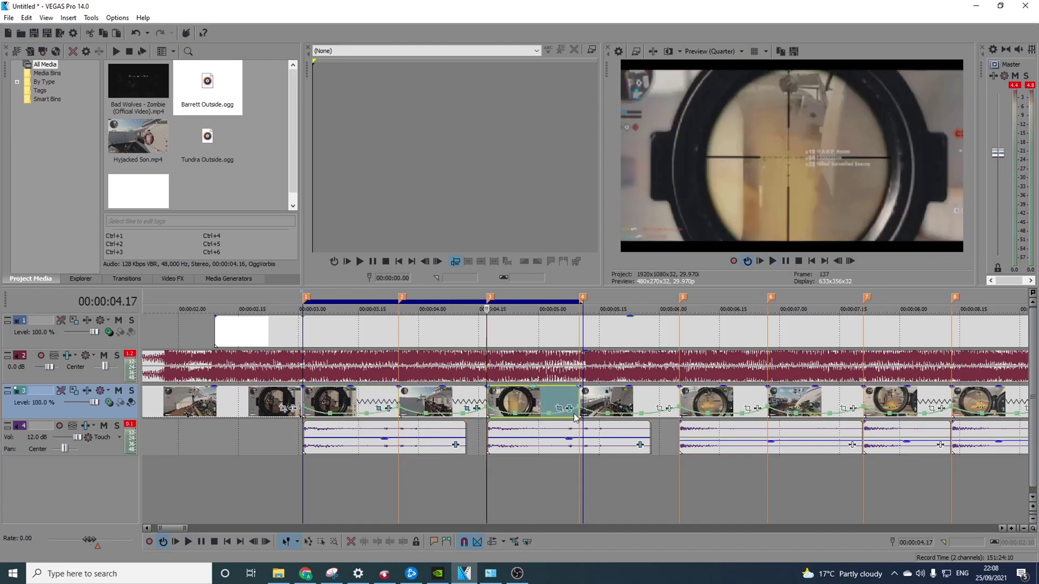
{"action": "left_click", "coordinate": [570, 410]}
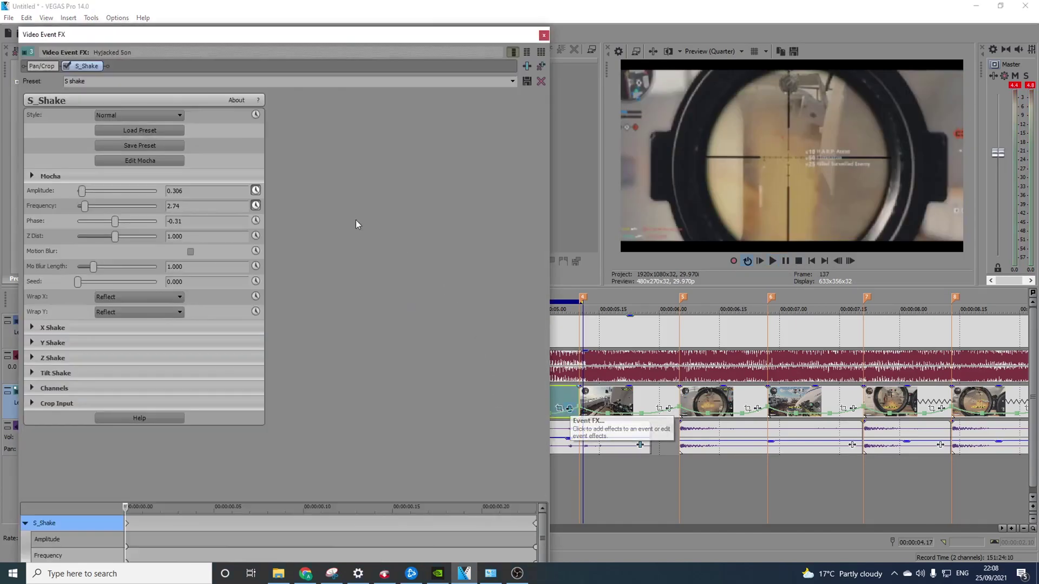
{"action": "left_click", "coordinate": [511, 81]}
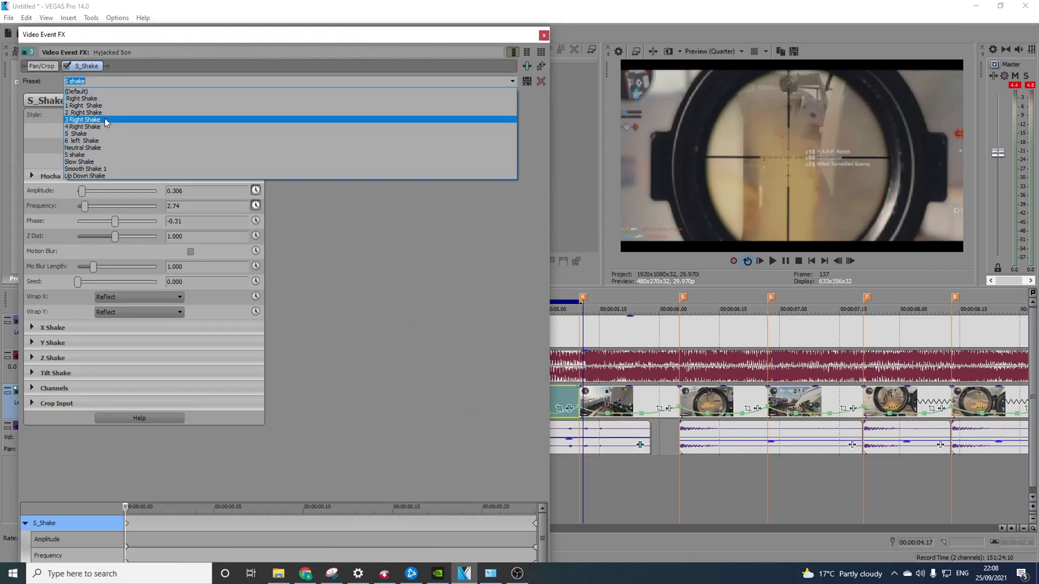
{"action": "left_click", "coordinate": [399, 234]}
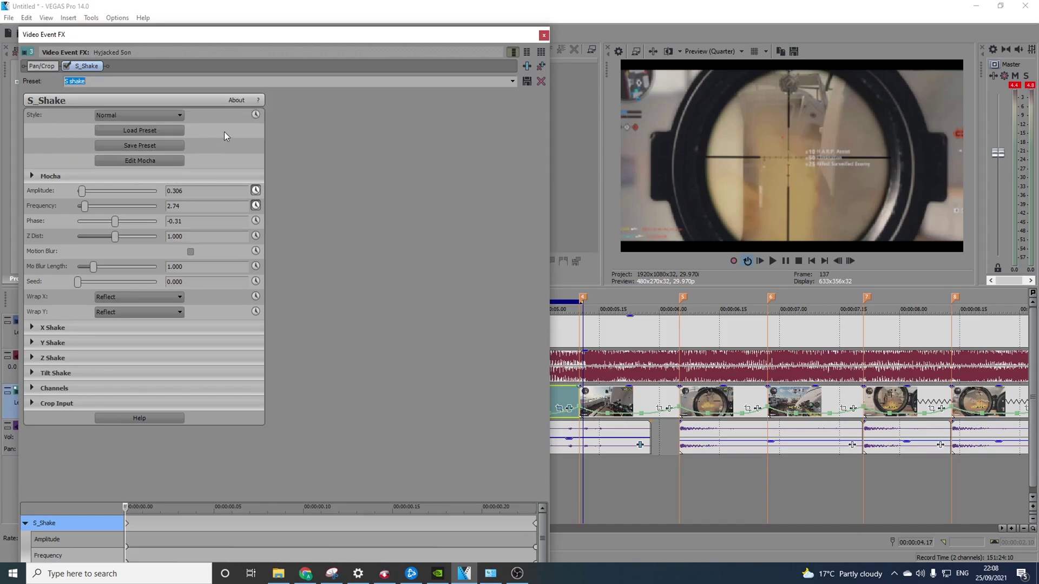
{"action": "left_click", "coordinate": [544, 35]}
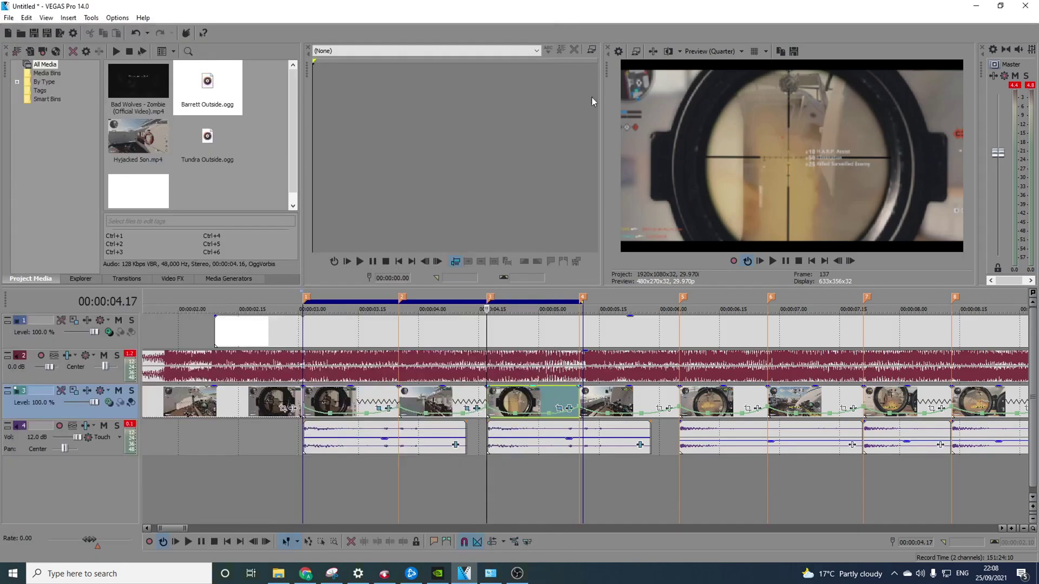
Step: Add S_Shake to the clip starting at marker 4 and load the "3 Right Shake" preset
{"action": "left_click", "coordinate": [578, 397]}
{"action": "scroll", "coordinate": [641, 403], "scroll_direction": "up", "scroll_amount": 2}
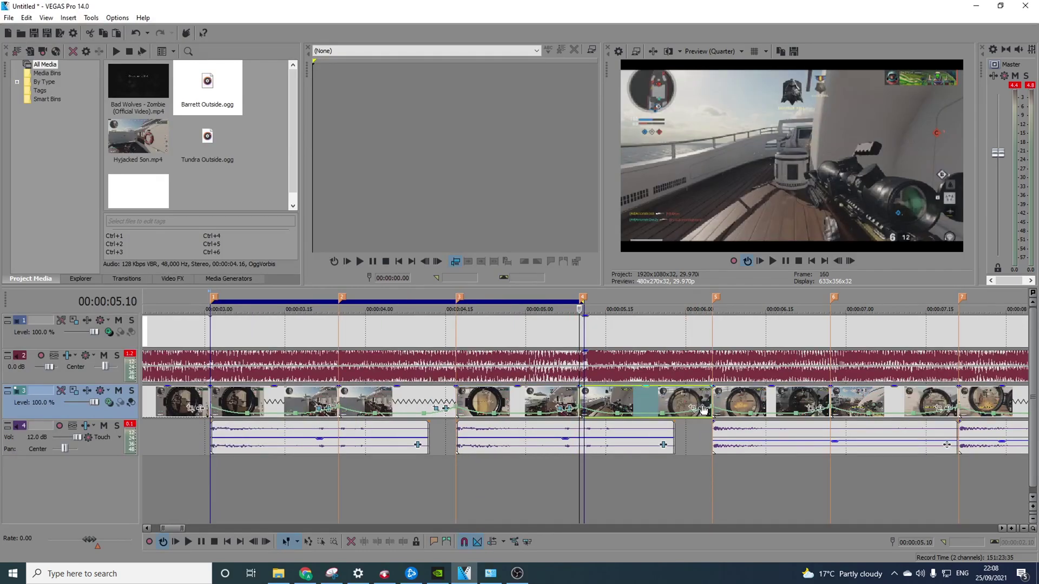
{"action": "left_click", "coordinate": [704, 409]}
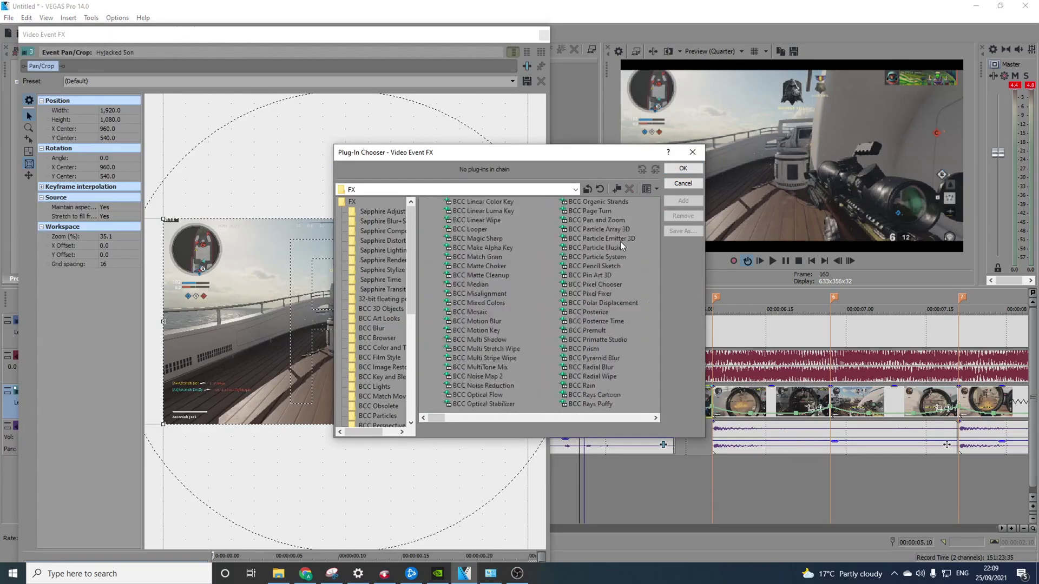
{"action": "left_click", "coordinate": [683, 201]}
{"action": "left_click", "coordinate": [683, 169]}
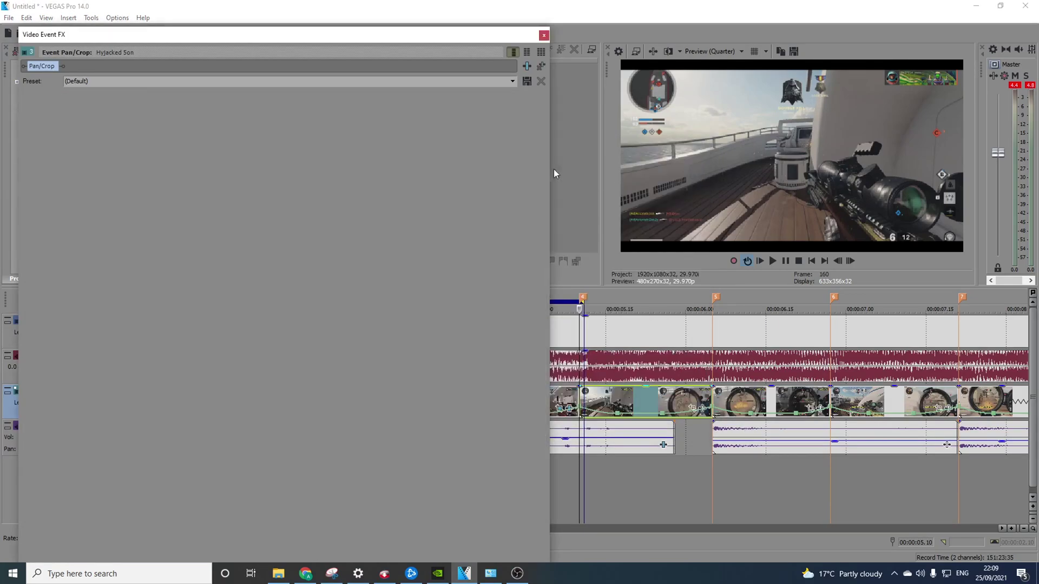
{"action": "left_click", "coordinate": [513, 81]}
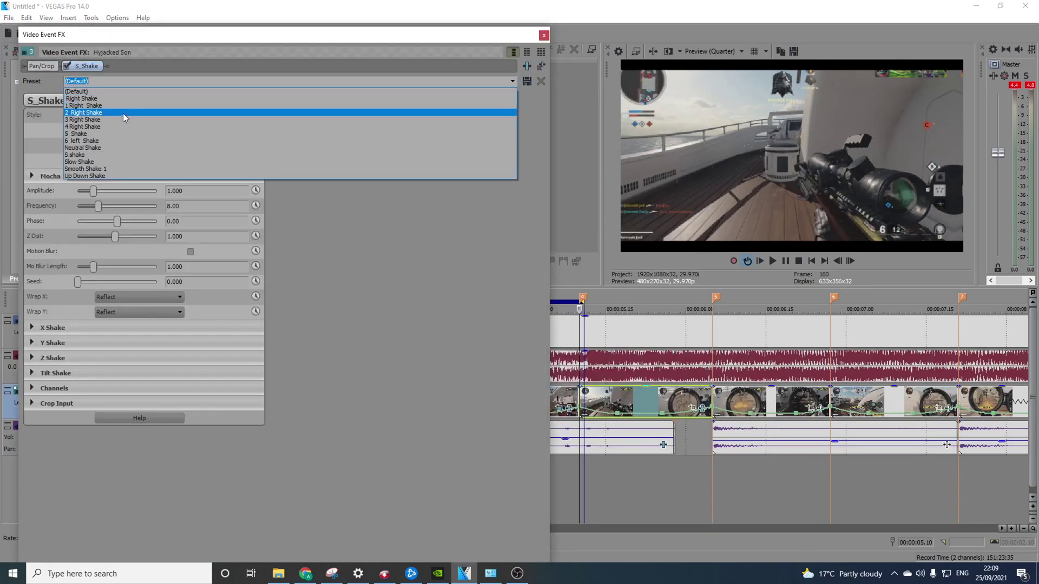
{"action": "left_click", "coordinate": [108, 119]}
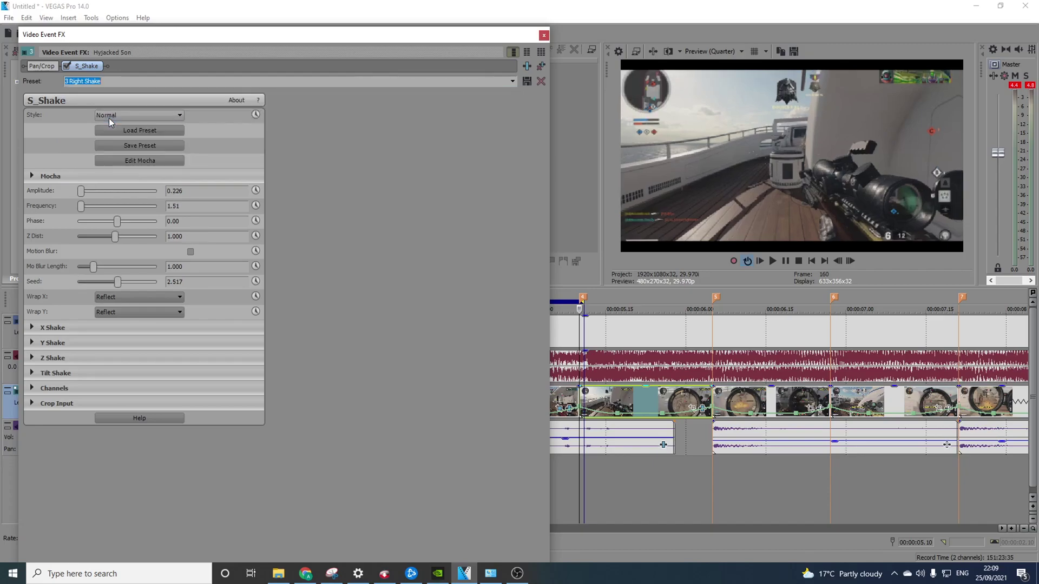
Step: Preview the shake on the marker 4 clip and inspect its Tilt Shake settings
{"action": "left_click", "coordinate": [855, 262]}
{"action": "left_click", "coordinate": [855, 263]}
{"action": "left_click", "coordinate": [855, 262]}
{"action": "left_click", "coordinate": [855, 263]}
{"action": "left_click", "coordinate": [855, 262]}
{"action": "left_click", "coordinate": [855, 263]}
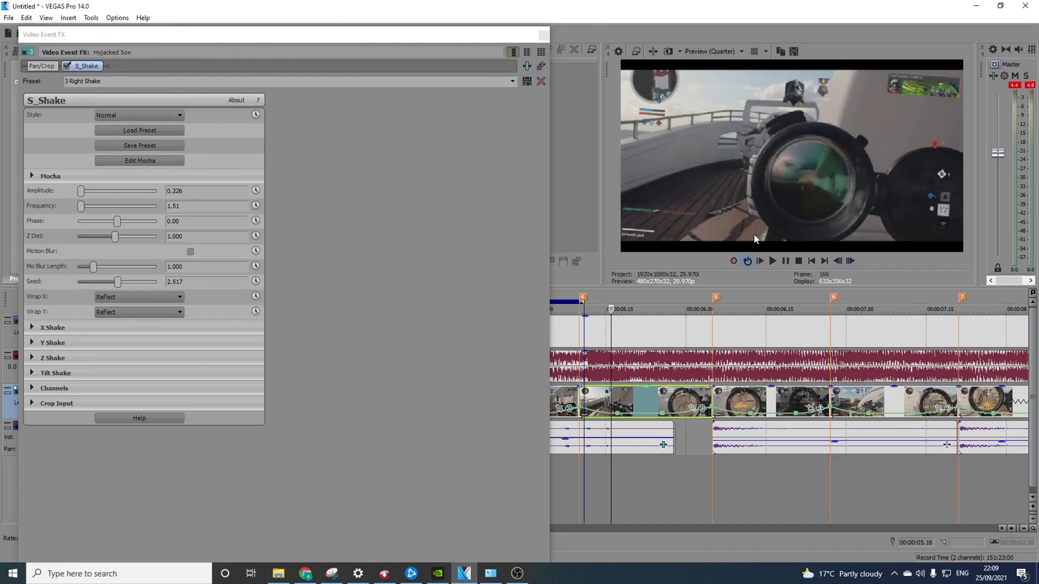
{"action": "key", "text": "space"}
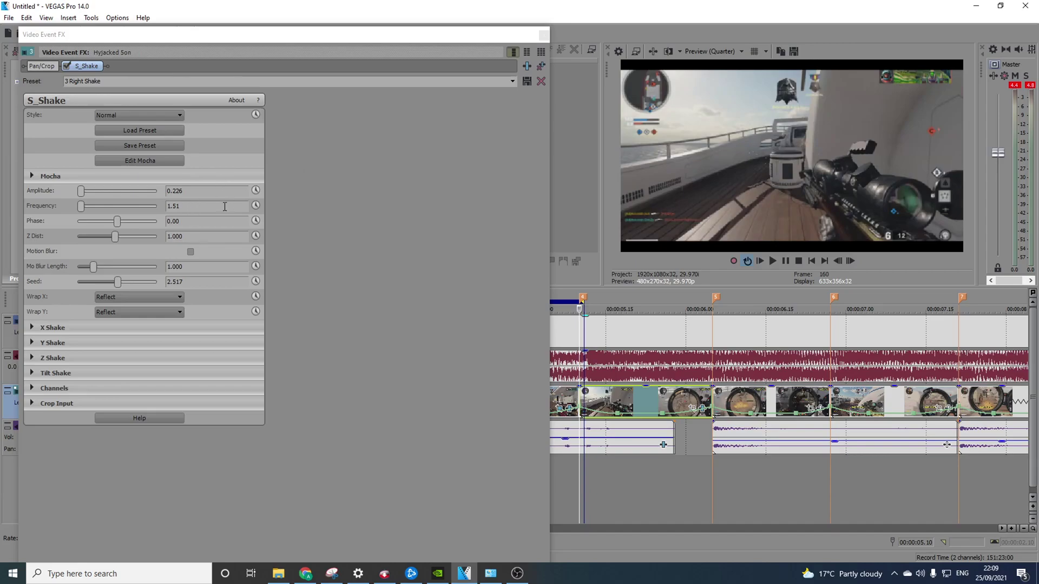
{"action": "left_click", "coordinate": [36, 372]}
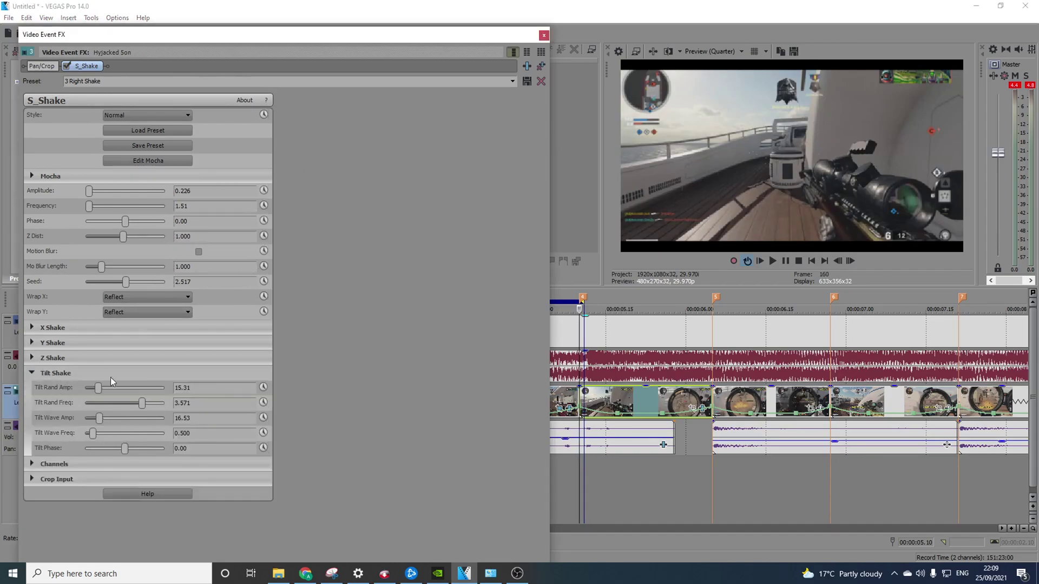
{"action": "left_click", "coordinate": [29, 372]}
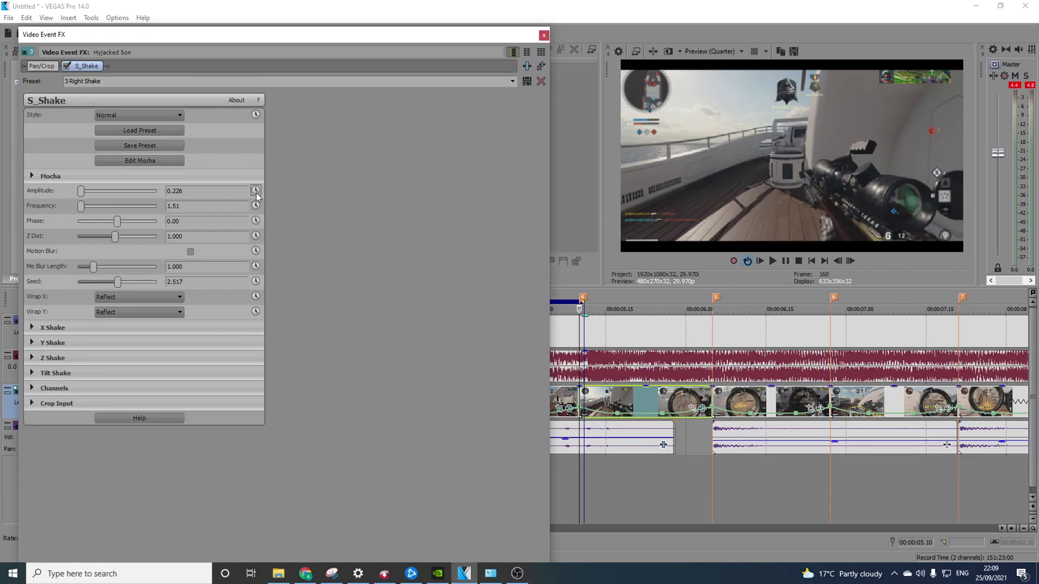
Step: Animate Amplitude and Frequency of S_Shake on the marker 4 clip, keyframing both to lower values at its end
{"action": "left_click", "coordinate": [255, 191]}
{"action": "left_click", "coordinate": [255, 205]}
{"action": "left_click_drag", "start_coordinate": [239, 524], "coordinate": [535, 529]}
{"action": "left_click_drag", "start_coordinate": [79, 206], "coordinate": [79, 192]}
{"action": "left_click", "coordinate": [543, 36]}
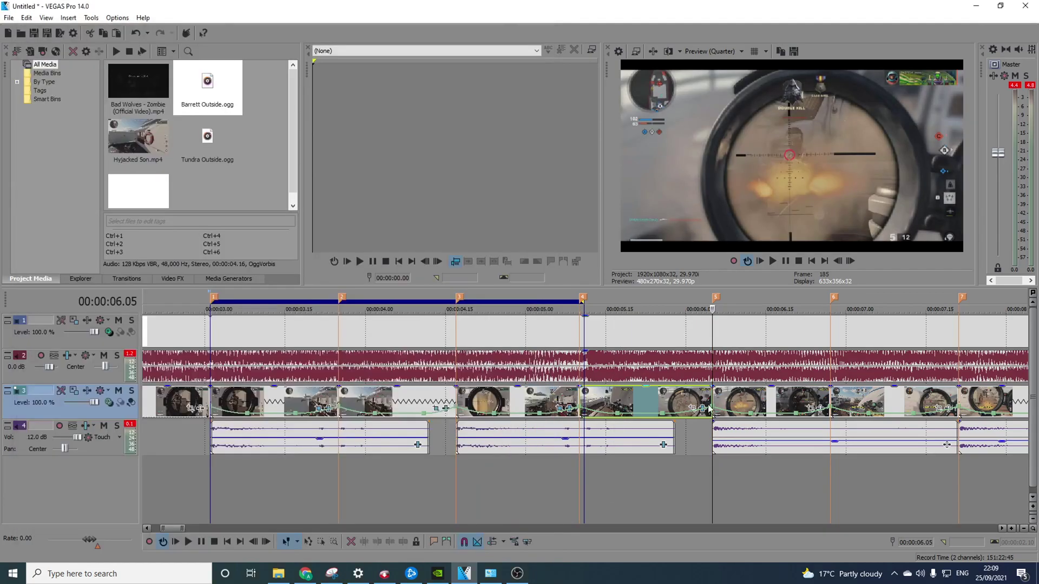
Step: Add S_Shake to the clip starting at marker 5 and load the "6 left Shake" preset
{"action": "left_click", "coordinate": [718, 403]}
{"action": "left_click", "coordinate": [820, 407]}
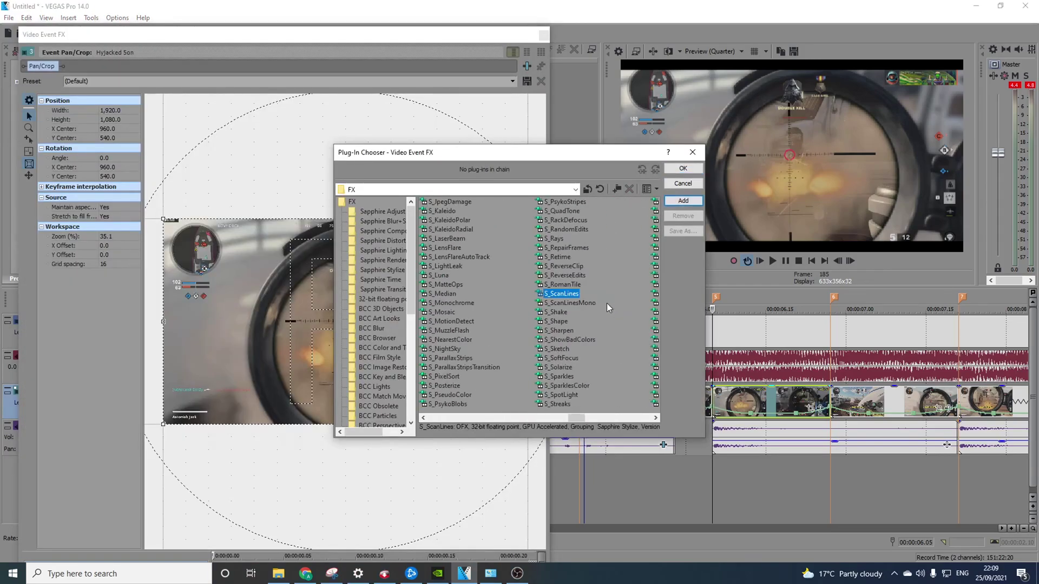
{"action": "double_click", "coordinate": [556, 312]}
{"action": "left_click", "coordinate": [682, 168]}
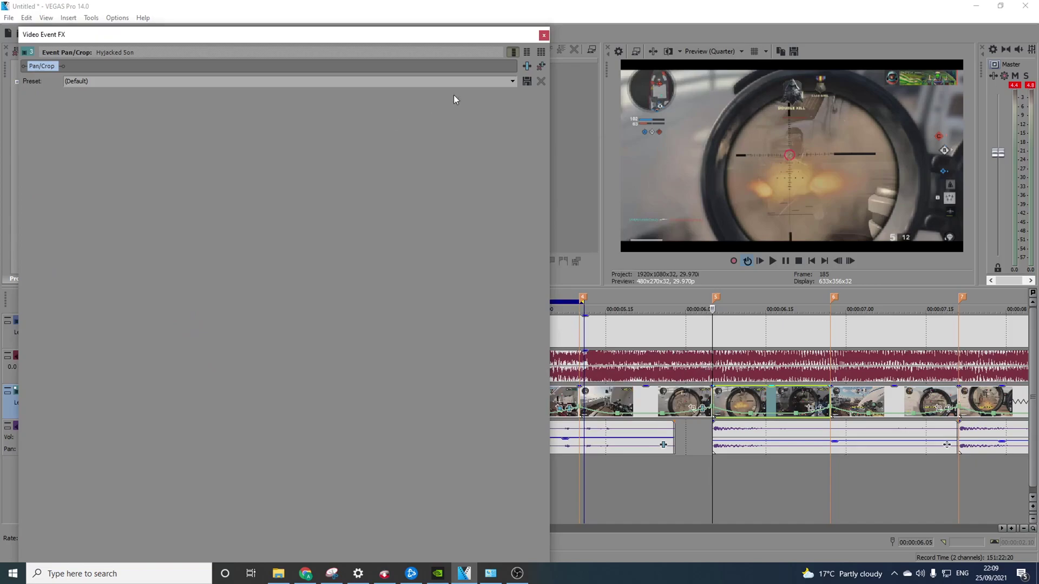
{"action": "left_click", "coordinate": [512, 82]}
{"action": "left_click", "coordinate": [115, 141]}
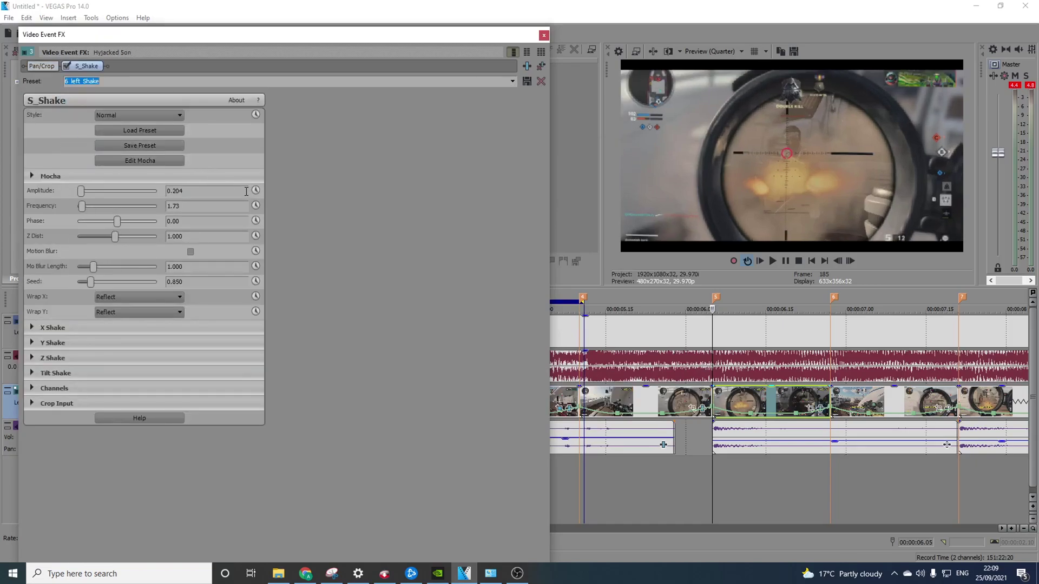
Step: Animate Amplitude and Frequency on the marker 5 clip, keyframing them to about 0.068 and 0.51 at its end
{"action": "left_click", "coordinate": [257, 205]}
{"action": "left_click_drag", "start_coordinate": [139, 541], "coordinate": [237, 527]}
{"action": "left_click_drag", "start_coordinate": [324, 529], "coordinate": [616, 463]}
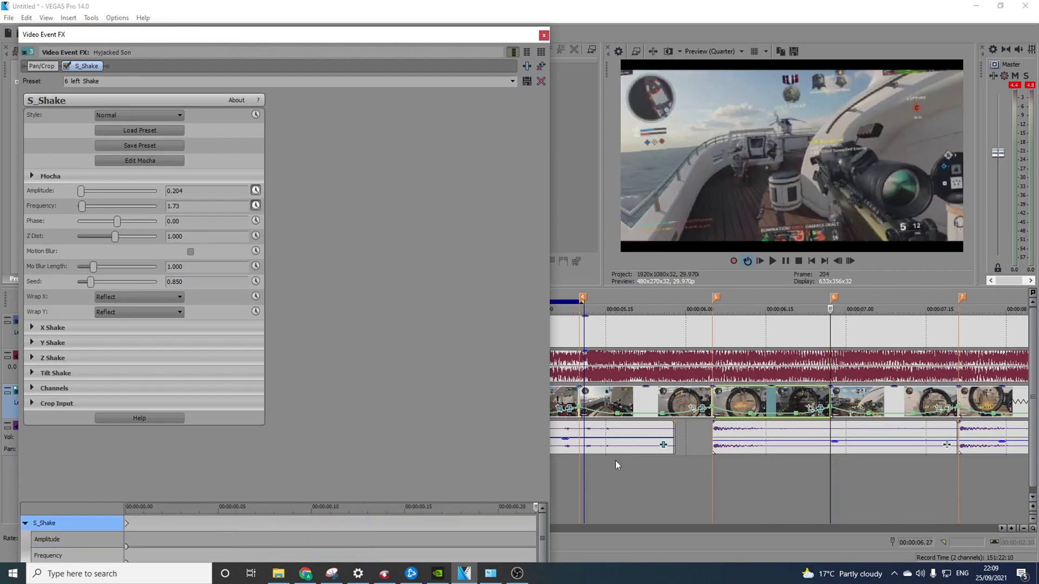
{"action": "left_click_drag", "start_coordinate": [83, 206], "coordinate": [79, 191]}
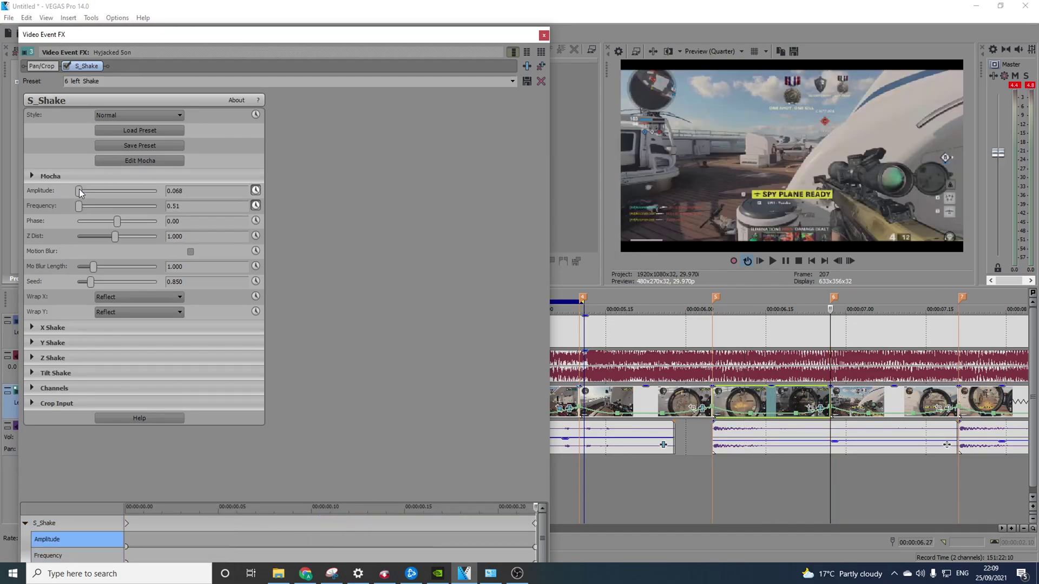
{"action": "left_click", "coordinate": [544, 35]}
Step: Play the timeline from marker 1 and turn off loop playback
{"action": "scroll", "coordinate": [433, 378], "scroll_direction": "down", "scroll_amount": 2}
{"action": "left_click", "coordinate": [272, 473]}
{"action": "key", "text": "space"}
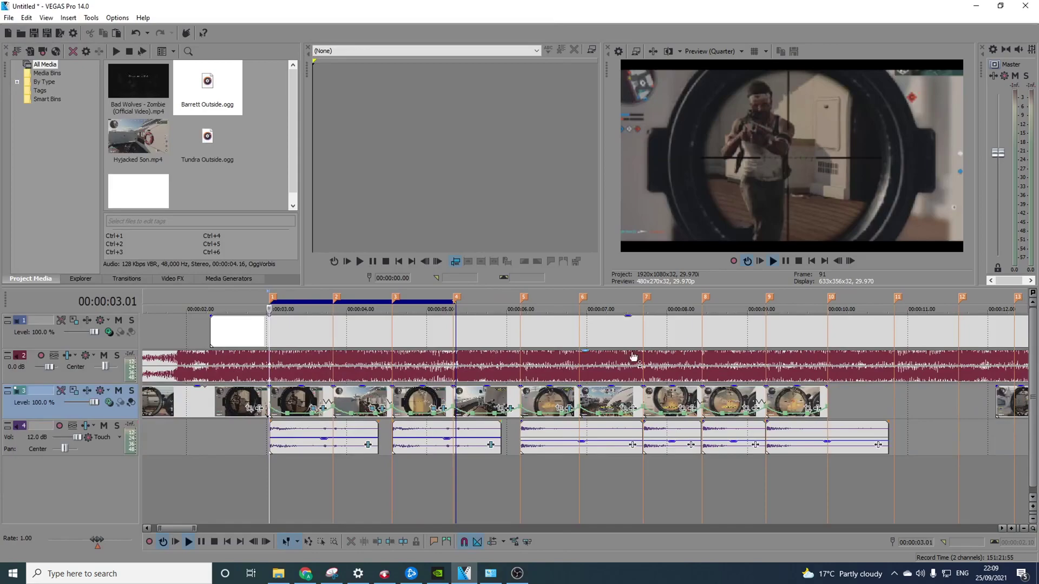
{"action": "left_click", "coordinate": [784, 261]}
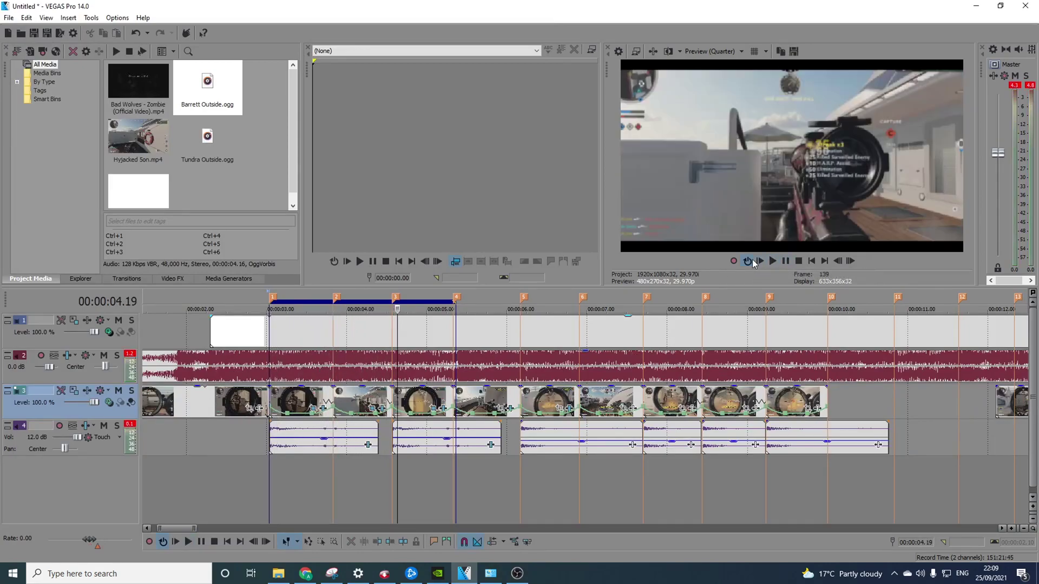
{"action": "left_click", "coordinate": [747, 260]}
Step: Enlarge the video preview pane and play from marker 1 to marker 7 to review the shakes
{"action": "left_click", "coordinate": [275, 402]}
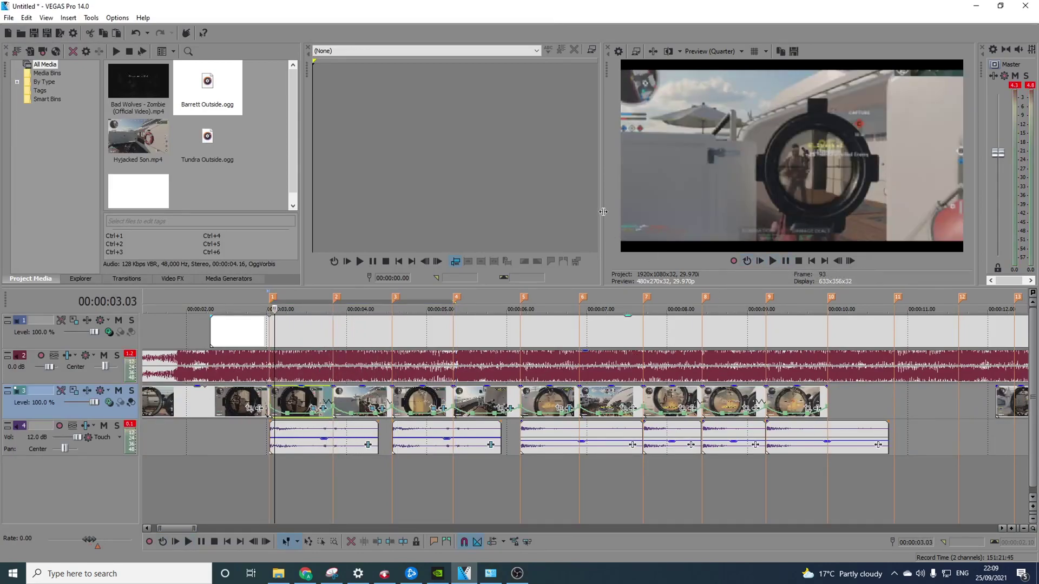
{"action": "left_click_drag", "start_coordinate": [602, 211], "coordinate": [411, 213]}
{"action": "key", "text": "space"}
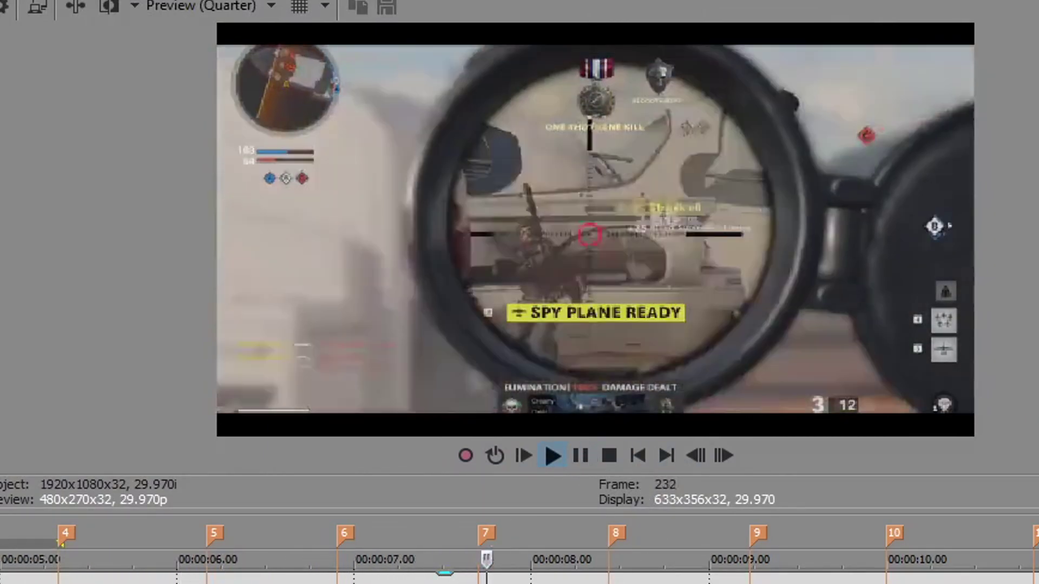
{"action": "left_click", "coordinate": [580, 455]}
Step: Animate a Pan/Crop zoom-out on the marker 4 clip: aspect ratio unlocked, about 1715 × 898 at the start, full frame restored at the end
{"action": "left_click", "coordinate": [577, 395]}
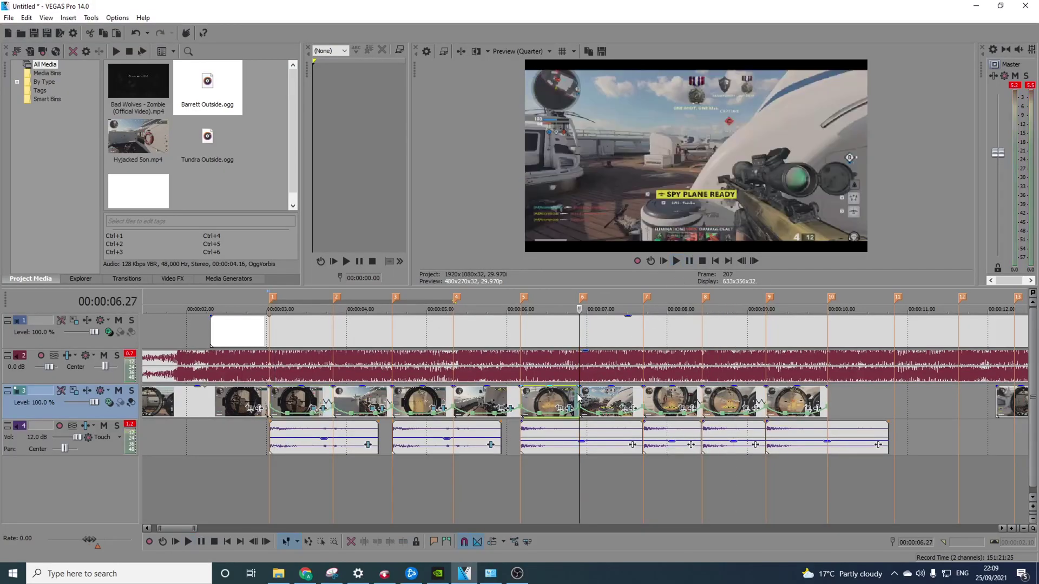
{"action": "left_click", "coordinate": [523, 396]}
{"action": "scroll", "coordinate": [503, 404], "scroll_direction": "up", "scroll_amount": 2}
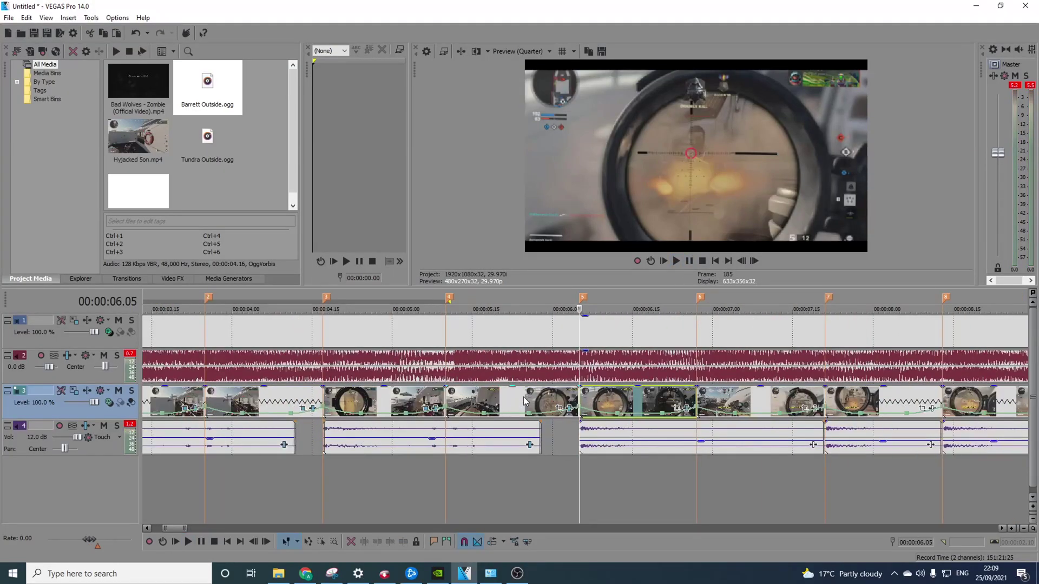
{"action": "left_click", "coordinate": [441, 403]}
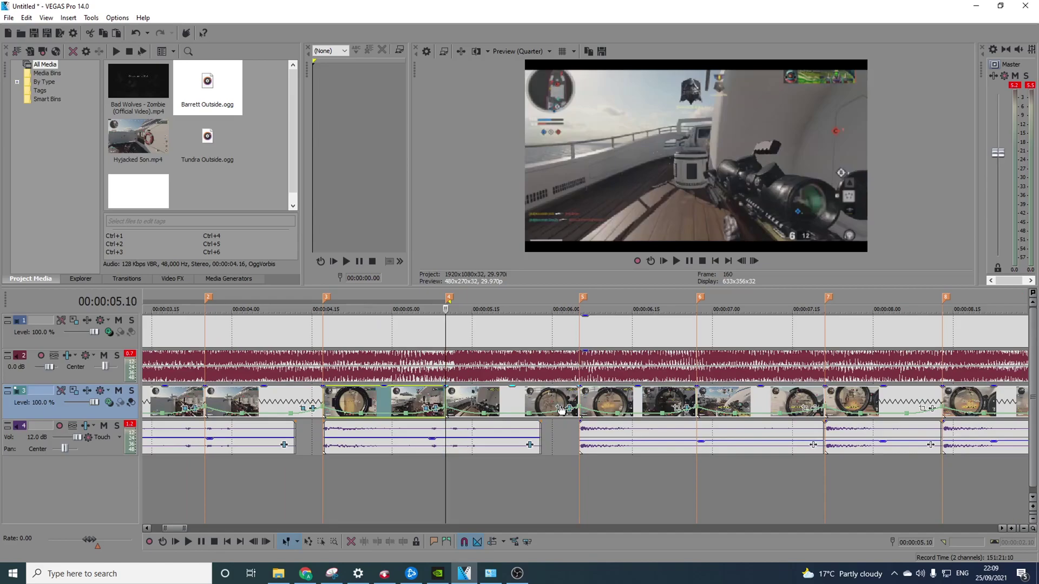
{"action": "left_click", "coordinate": [560, 409]}
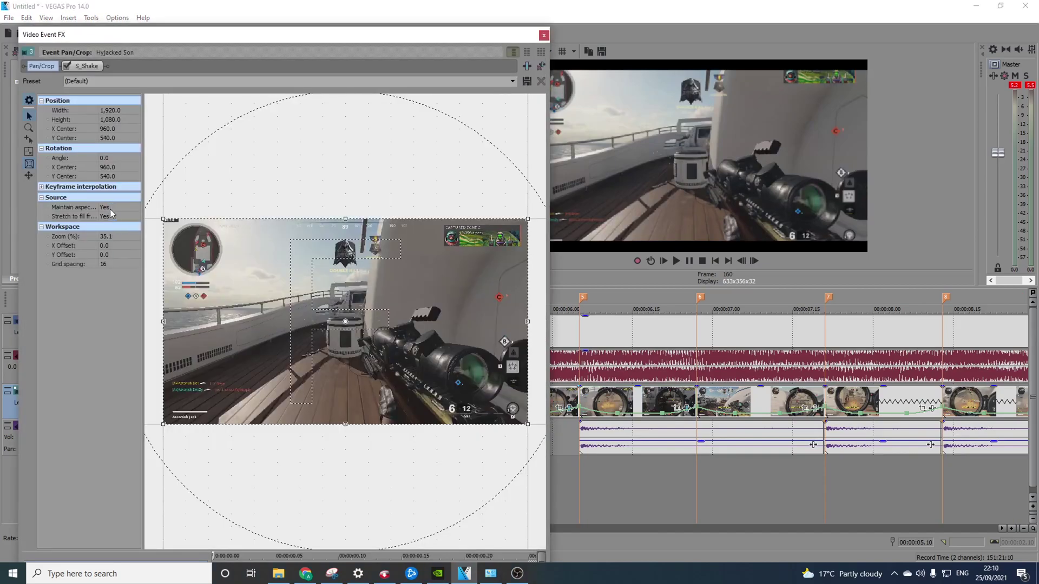
{"action": "left_click", "coordinate": [109, 209]}
{"action": "left_click", "coordinate": [111, 223]}
{"action": "left_click_drag", "start_coordinate": [163, 219], "coordinate": [182, 236]}
{"action": "right_click", "coordinate": [431, 355]}
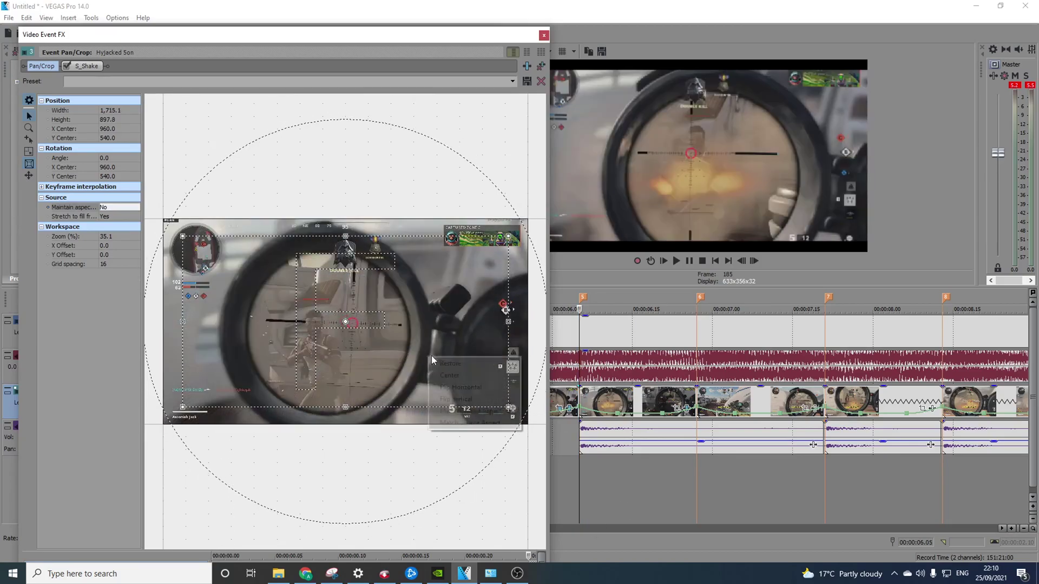
{"action": "left_click", "coordinate": [437, 363]}
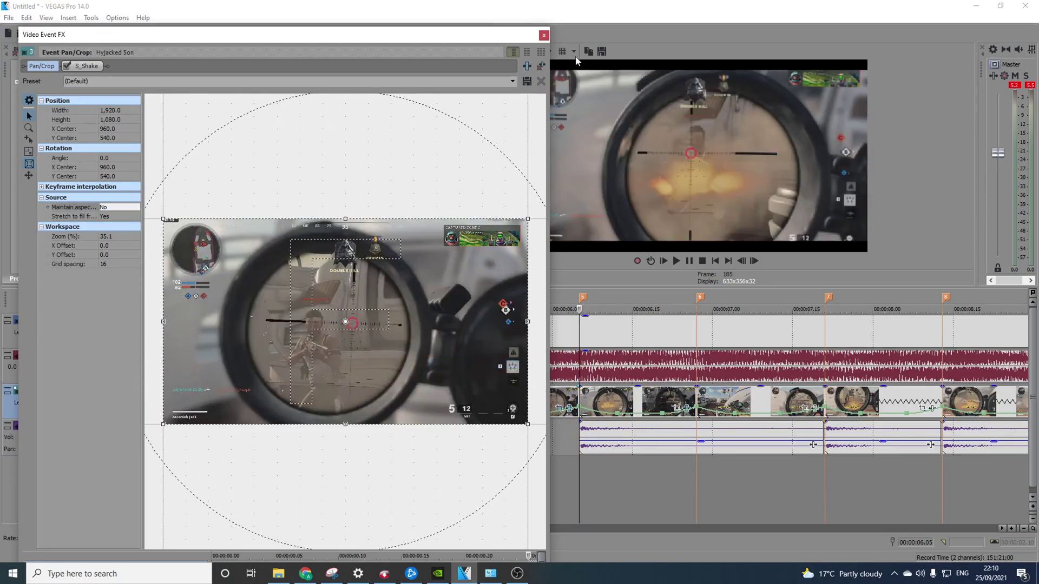
{"action": "left_click", "coordinate": [543, 35]}
Step: Copy the marker 4 clip and paste its event attributes onto the clip starting at marker 5
{"action": "left_click", "coordinate": [449, 396]}
{"action": "scroll", "coordinate": [699, 391], "scroll_direction": "up", "scroll_amount": 1}
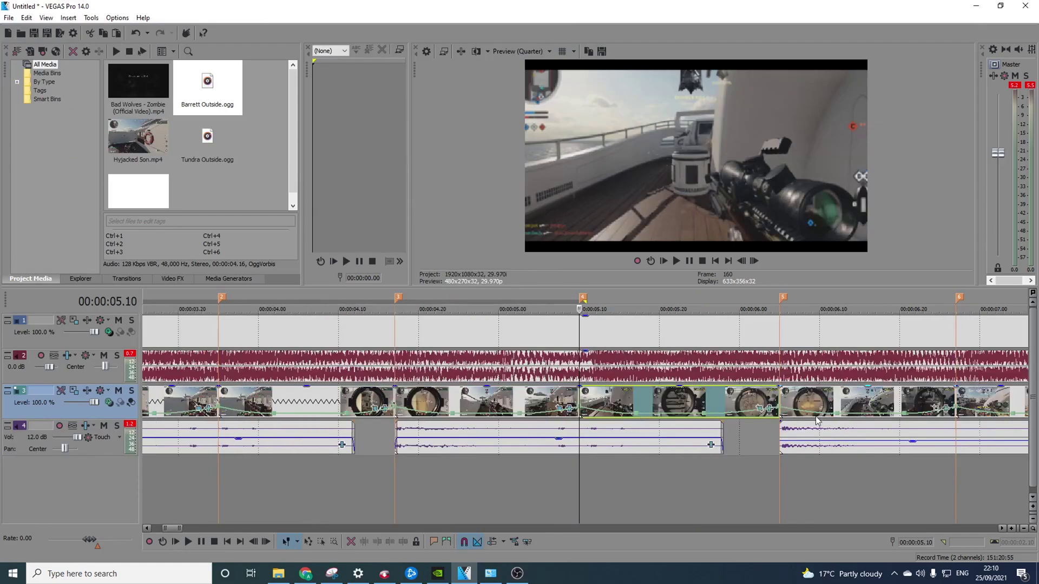
{"action": "right_click", "coordinate": [697, 403]}
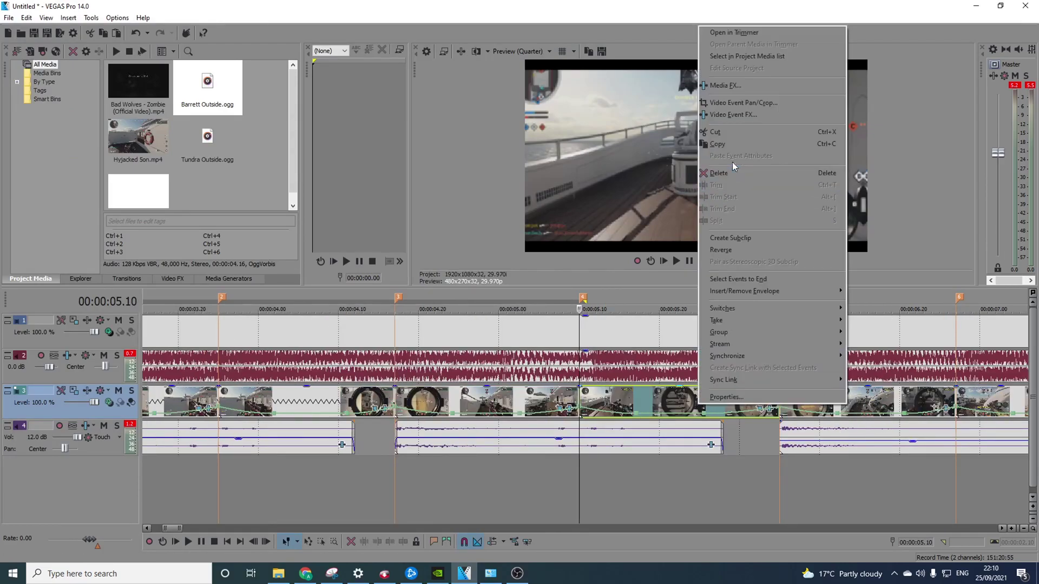
{"action": "left_click", "coordinate": [732, 143]}
{"action": "left_click", "coordinate": [786, 393]}
{"action": "right_click", "coordinate": [789, 392]}
{"action": "left_click", "coordinate": [845, 169]}
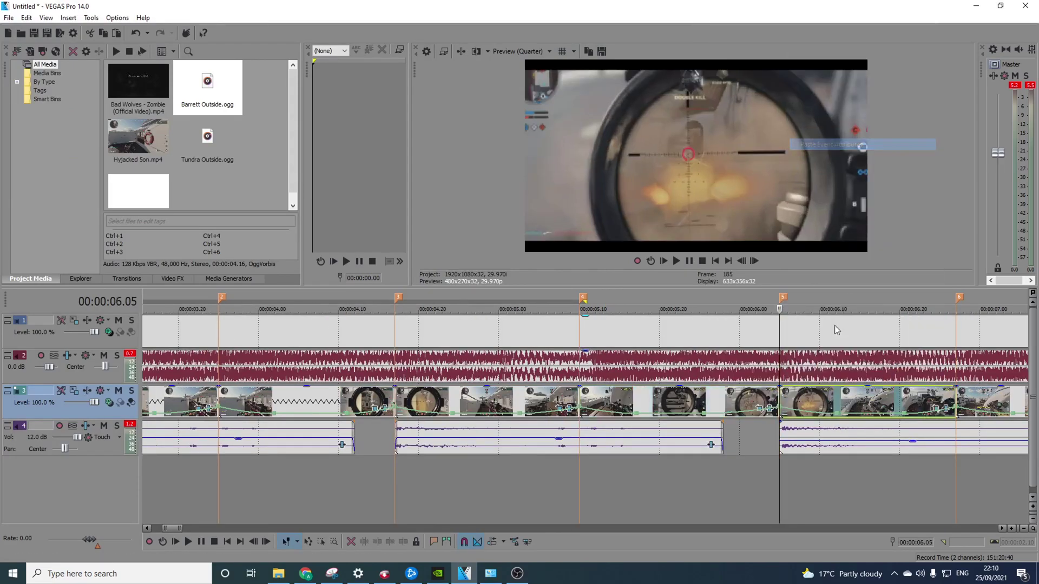
Step: Paste the copied event attributes onto the clip starting at marker 6 and play back the clips from marker 4 onward for review
{"action": "scroll", "coordinate": [834, 326], "scroll_direction": "down", "scroll_amount": 1}
{"action": "left_click", "coordinate": [699, 403]}
{"action": "scroll", "coordinate": [684, 405], "scroll_direction": "up", "scroll_amount": 1}
{"action": "right_click", "coordinate": [651, 403]}
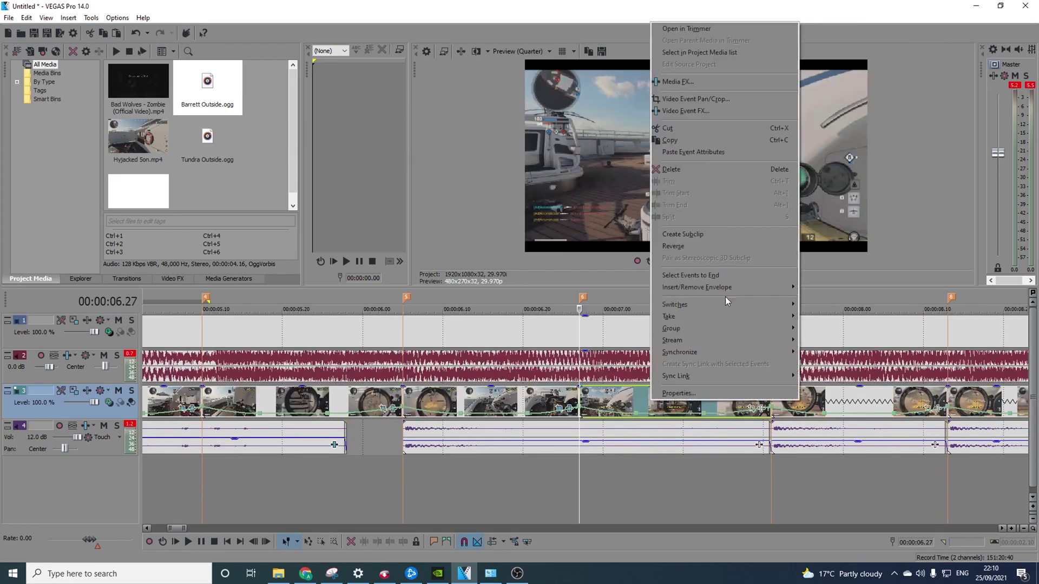
{"action": "key", "text": "Escape"}
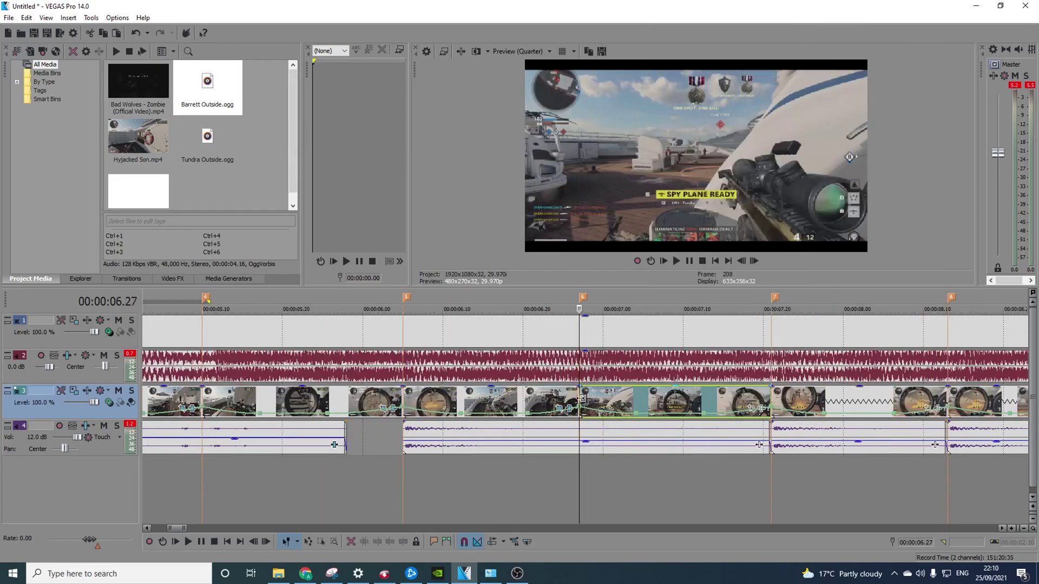
{"action": "left_click", "coordinate": [572, 401]}
{"action": "right_click", "coordinate": [571, 400]}
{"action": "right_click", "coordinate": [612, 403]}
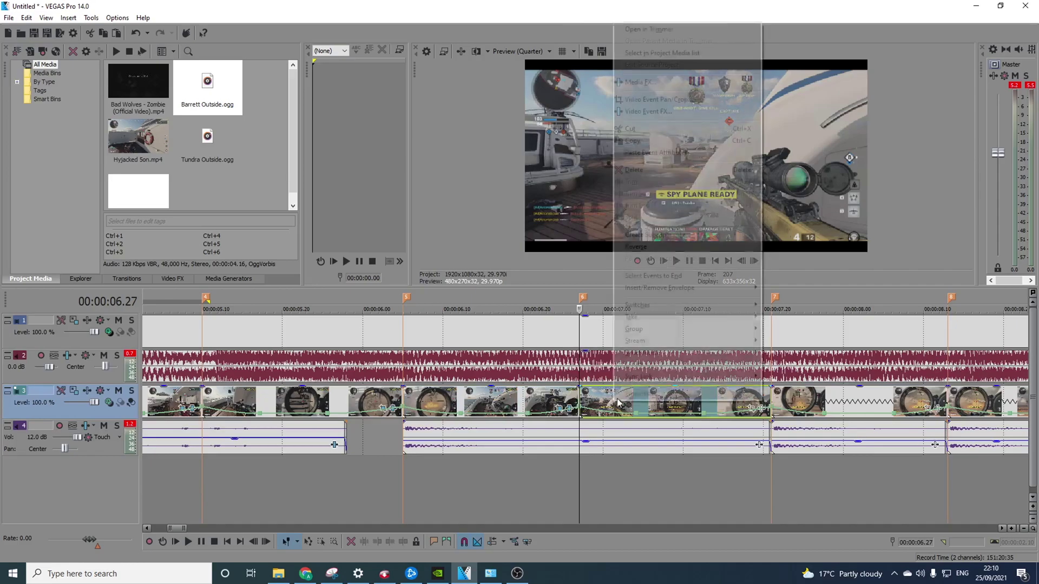
{"action": "left_click", "coordinate": [660, 153]}
{"action": "left_click", "coordinate": [350, 408]}
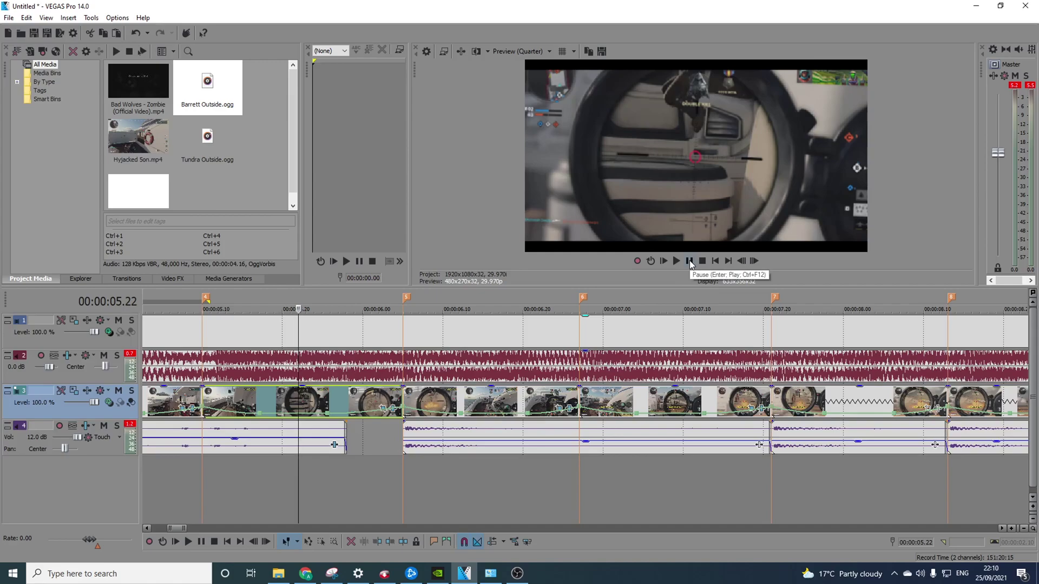
{"action": "left_click", "coordinate": [689, 261]}
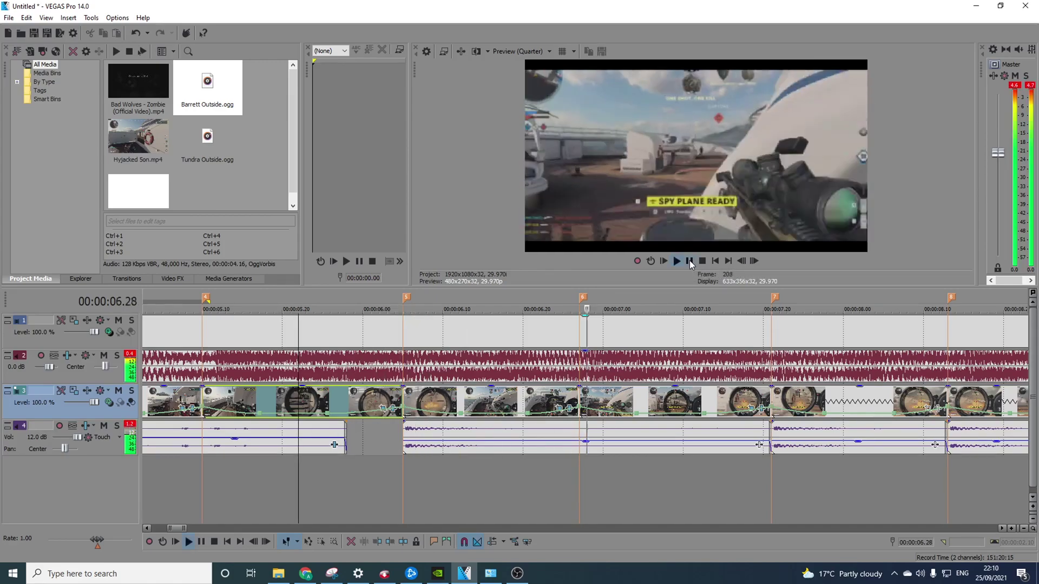
Step: Animate a Pan/Crop zoom-out on the marker 7 clip: aspect ratio unlocked, about 1726 × 875 at the start, full frame restored at the end
{"action": "left_click", "coordinate": [769, 398]}
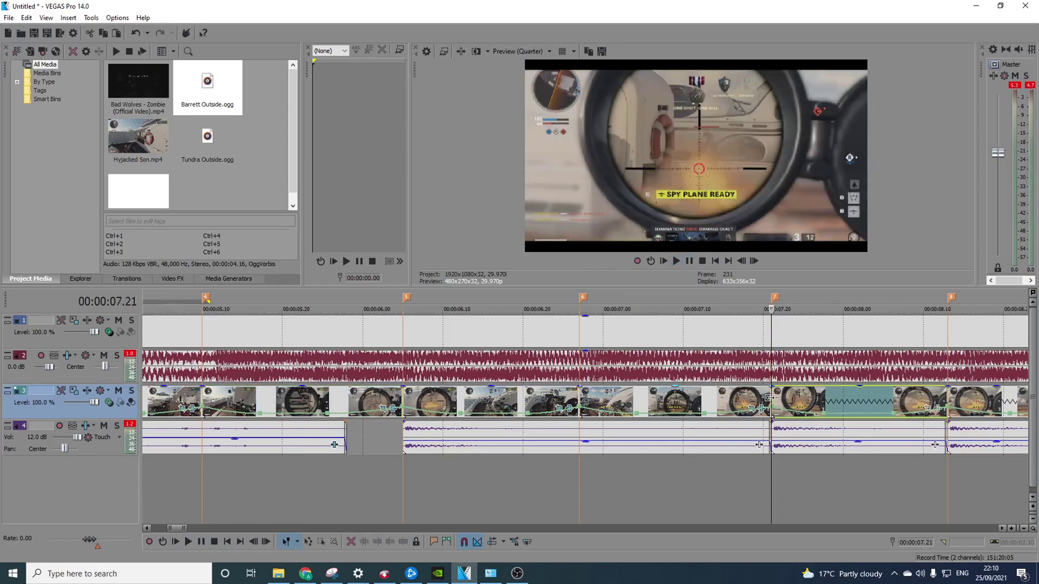
{"action": "scroll", "coordinate": [769, 398], "scroll_direction": "up", "scroll_amount": 1}
{"action": "scroll", "coordinate": [769, 399], "scroll_direction": "down", "scroll_amount": 1}
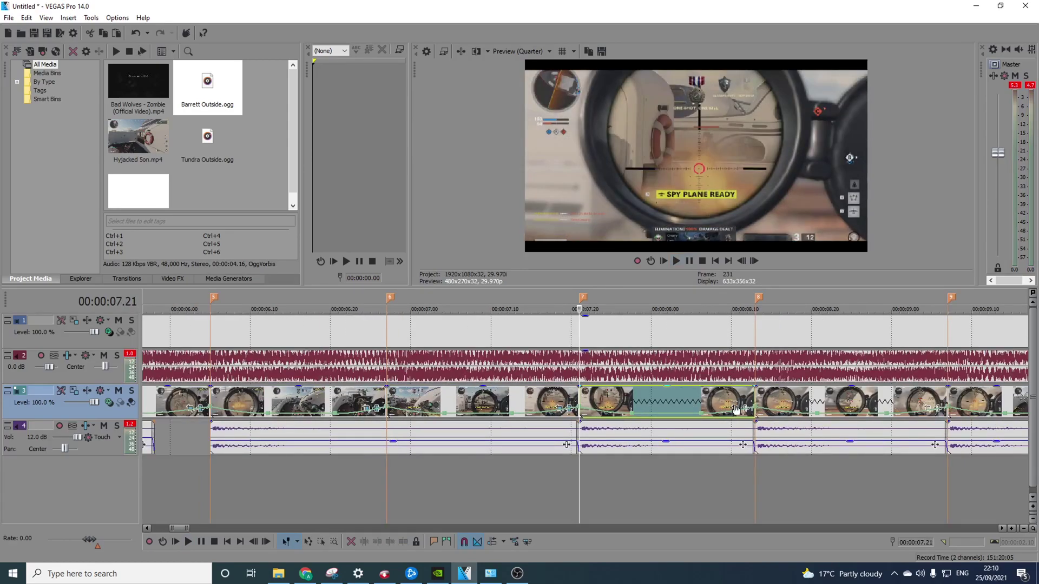
{"action": "left_click", "coordinate": [735, 408]}
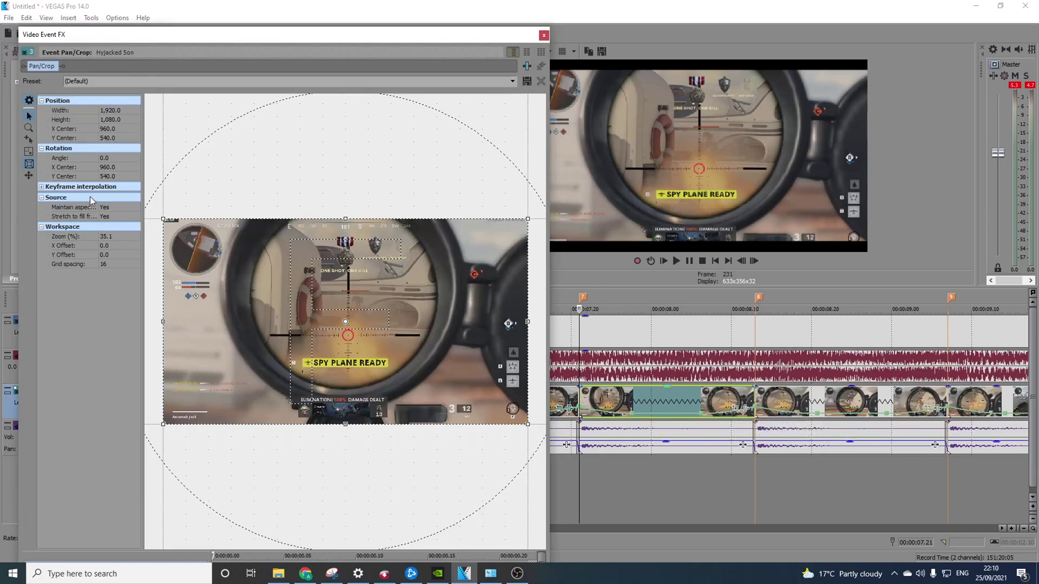
{"action": "left_click", "coordinate": [118, 207]}
{"action": "left_click", "coordinate": [119, 222]}
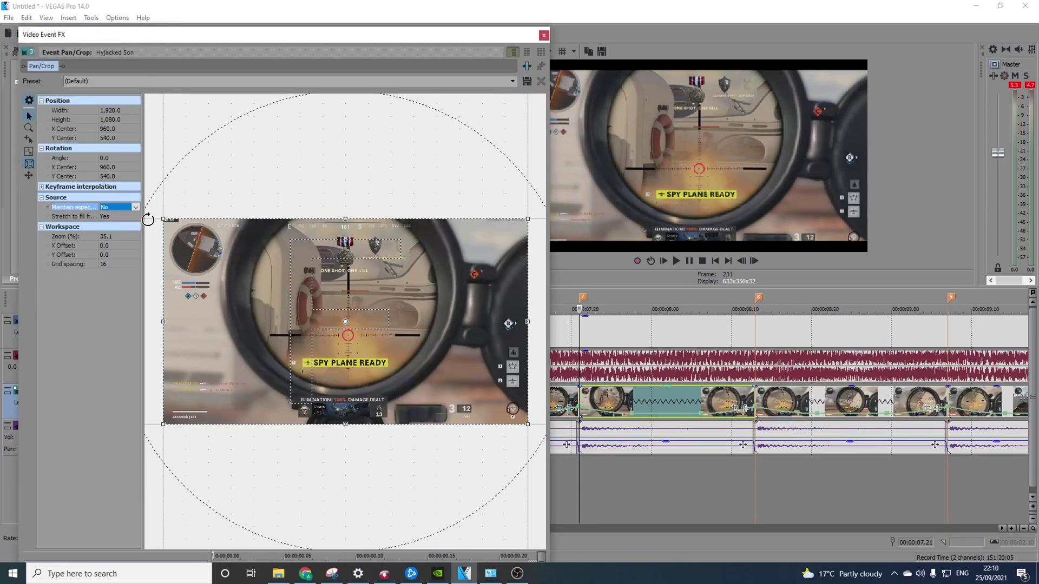
{"action": "left_click_drag", "start_coordinate": [164, 220], "coordinate": [182, 239]}
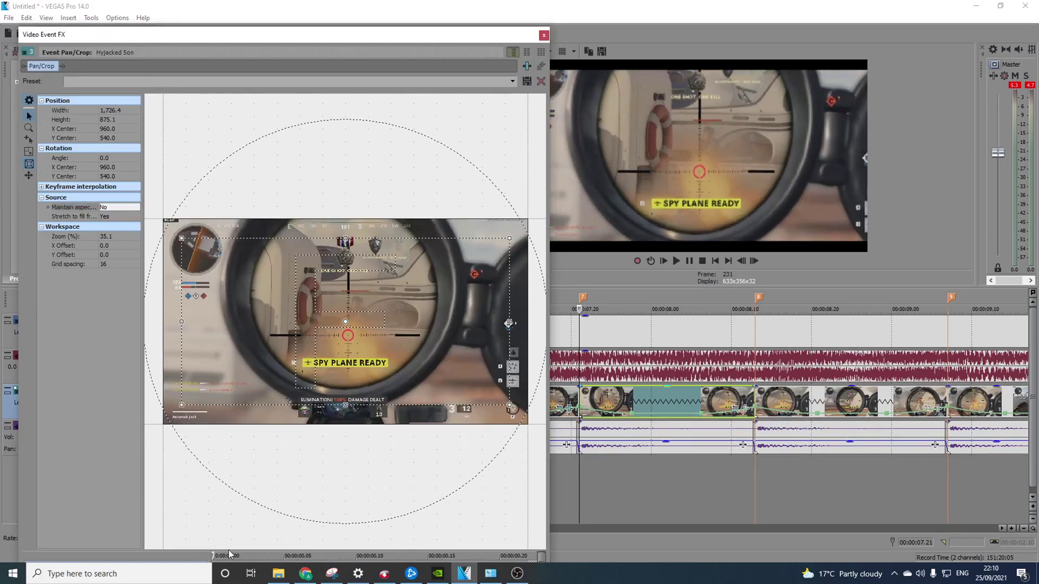
{"action": "left_click", "coordinate": [526, 556]}
{"action": "right_click", "coordinate": [382, 367]}
{"action": "left_click", "coordinate": [405, 377]}
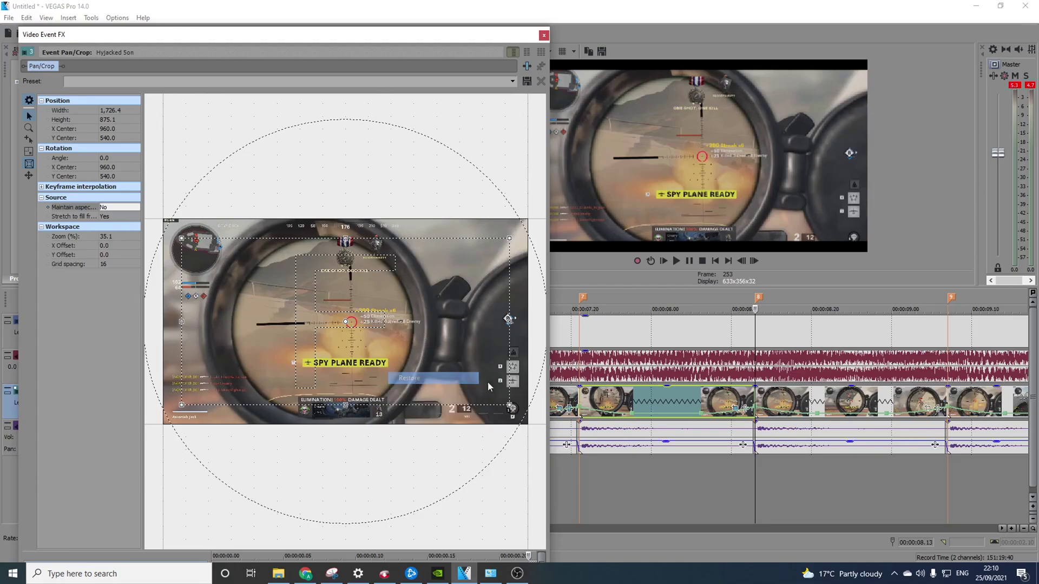
Step: Add the S_Shake effect to the marker 7 clip and apply the 3 Right Shake preset
{"action": "left_click", "coordinate": [579, 394]}
{"action": "left_click", "coordinate": [746, 408]}
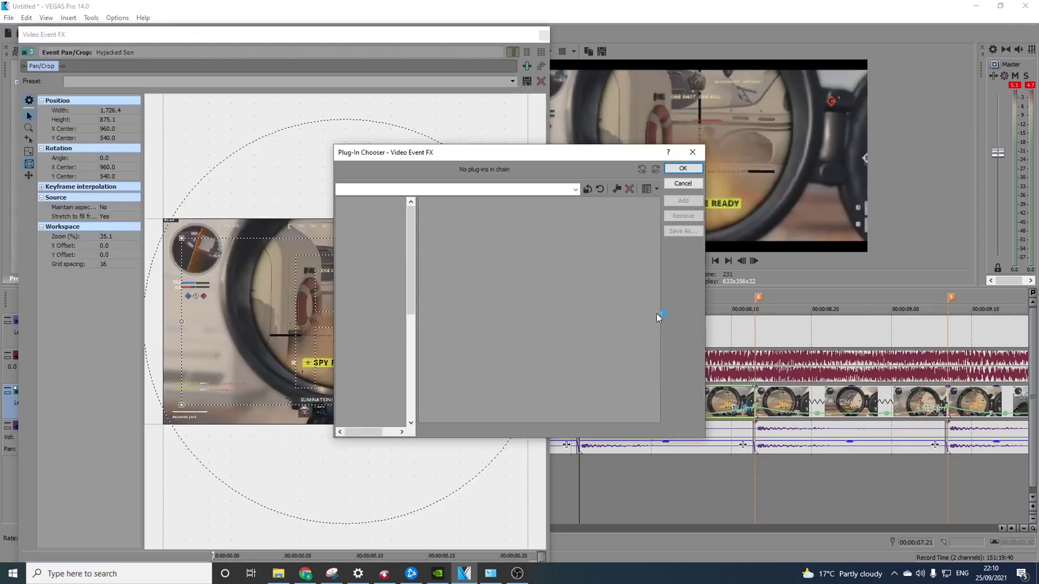
{"action": "left_click", "coordinate": [635, 310]}
{"action": "type", "text": "s_sh"}
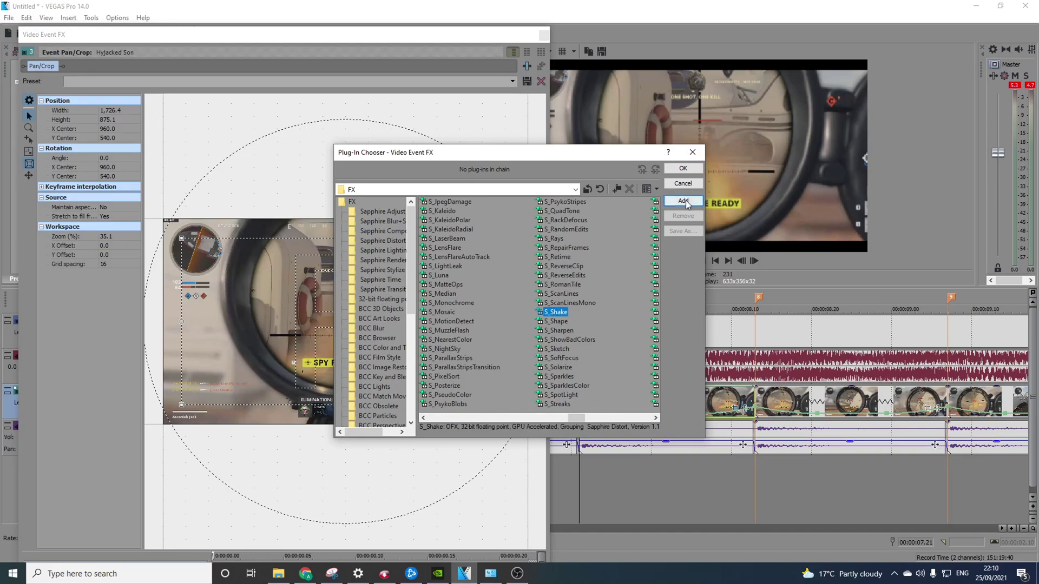
{"action": "left_click", "coordinate": [683, 200]}
{"action": "left_click", "coordinate": [682, 168]}
{"action": "left_click", "coordinate": [504, 80]}
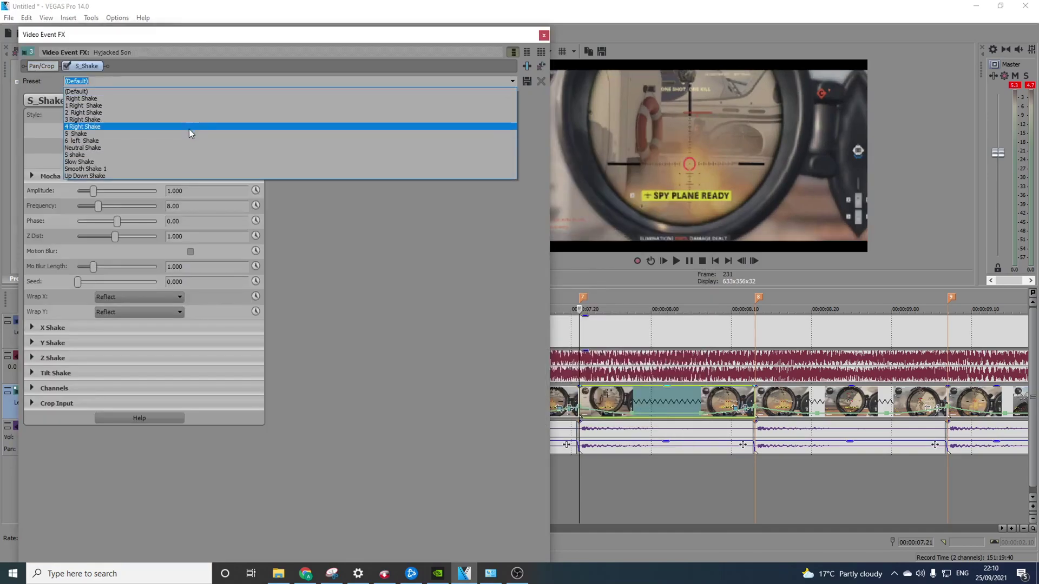
{"action": "left_click", "coordinate": [186, 120]}
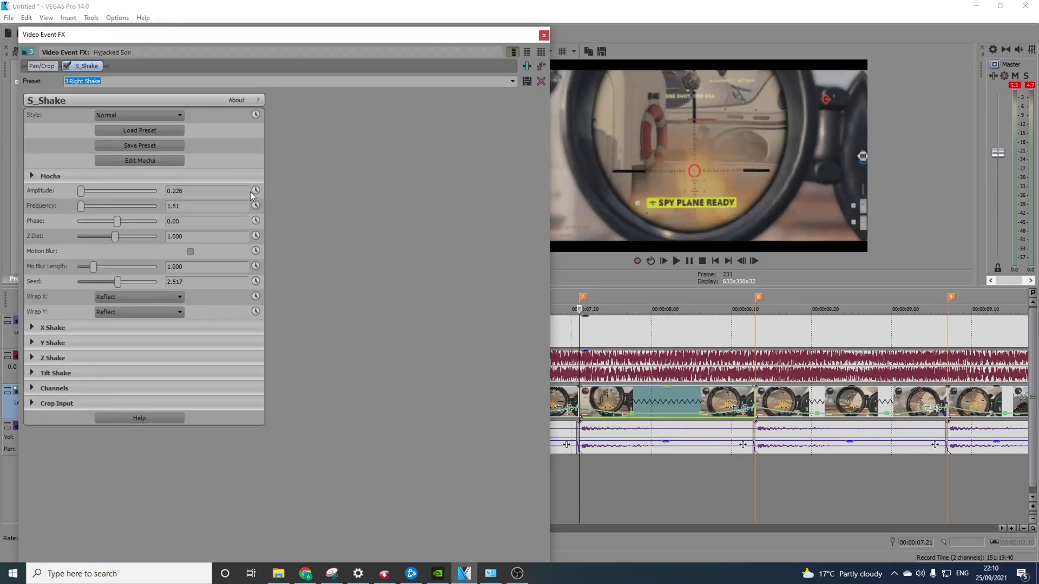
Step: Animate S_Shake's Amplitude and Frequency on the marker 7 clip, reducing them to about 0.068 and 0.51 at the clip's end
{"action": "left_click", "coordinate": [255, 190]}
{"action": "left_click", "coordinate": [256, 205]}
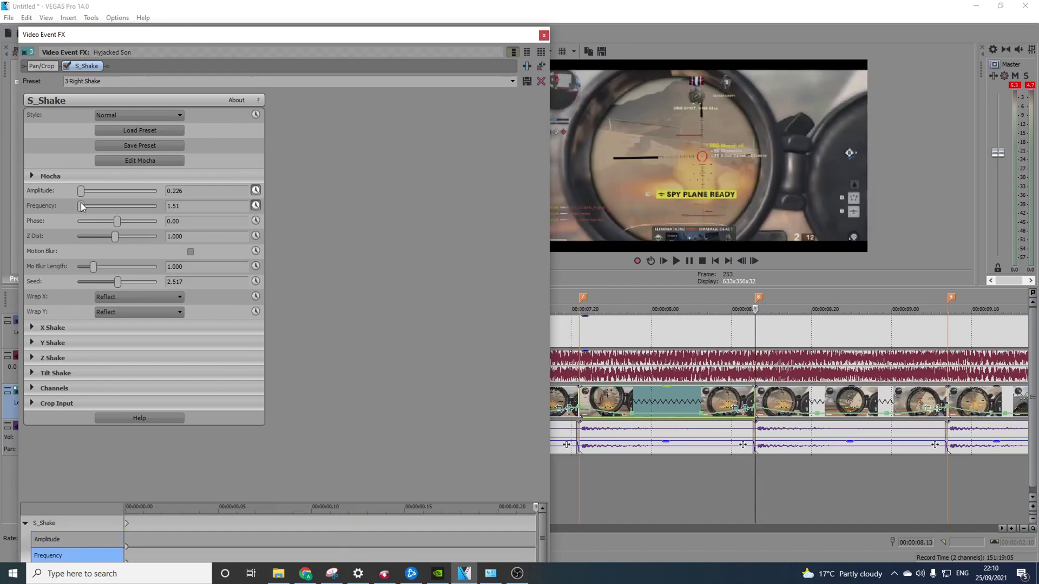
{"action": "left_click", "coordinate": [544, 35]}
Step: Animate a Pan/Crop zoom-out on the marker 8 clip: aspect ratio unlocked, about 1783 × 955 at the start, full frame restored at the end
{"action": "scroll", "coordinate": [784, 422], "scroll_direction": "right", "scroll_amount": 3}
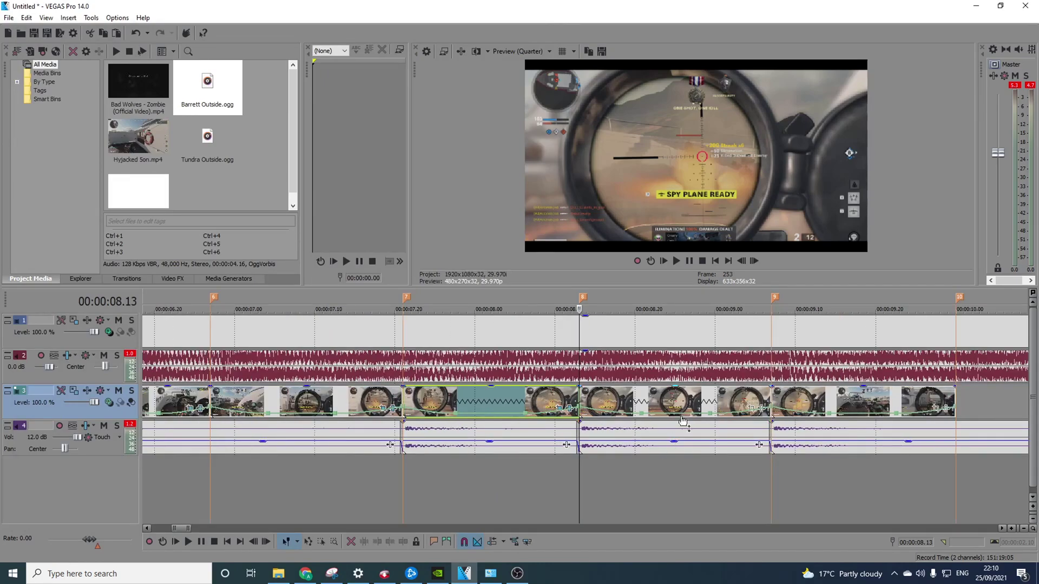
{"action": "left_click", "coordinate": [748, 407]}
{"action": "left_click", "coordinate": [577, 399]}
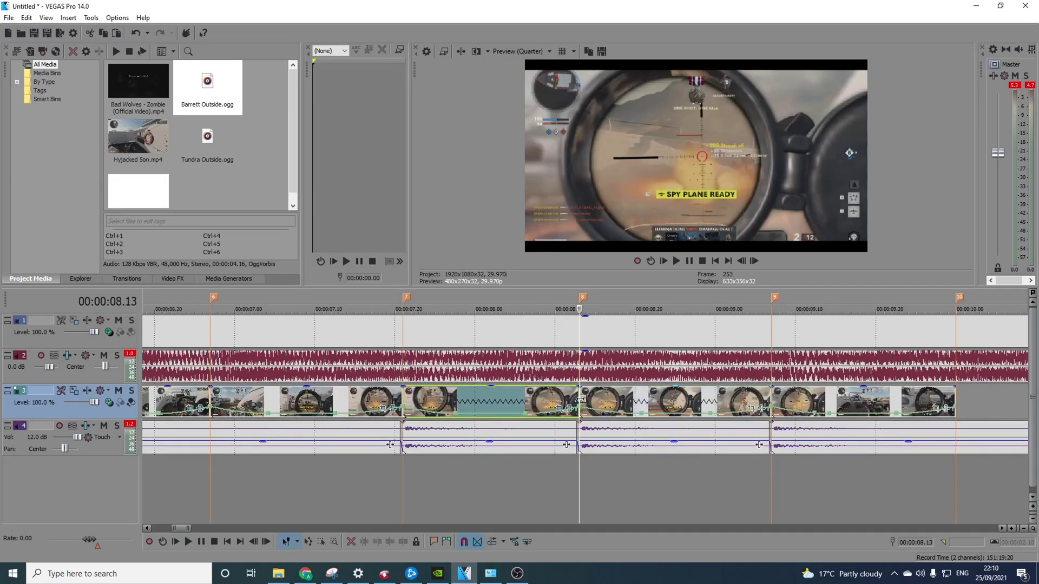
{"action": "left_click", "coordinate": [583, 400]}
{"action": "left_click", "coordinate": [752, 408]}
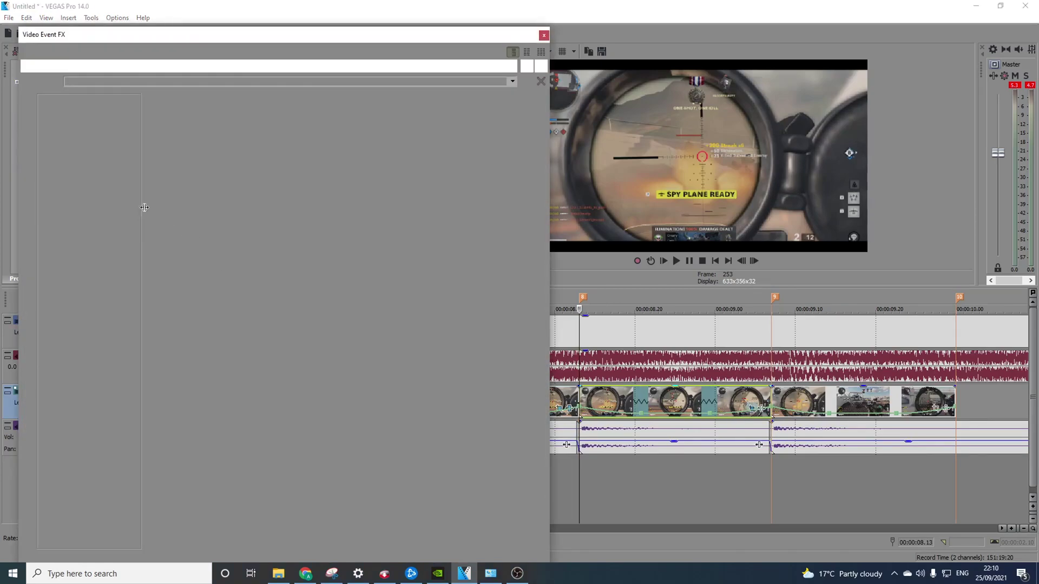
{"action": "left_click", "coordinate": [119, 208]}
{"action": "left_click", "coordinate": [114, 221]}
{"action": "left_click_drag", "start_coordinate": [164, 220], "coordinate": [177, 231]}
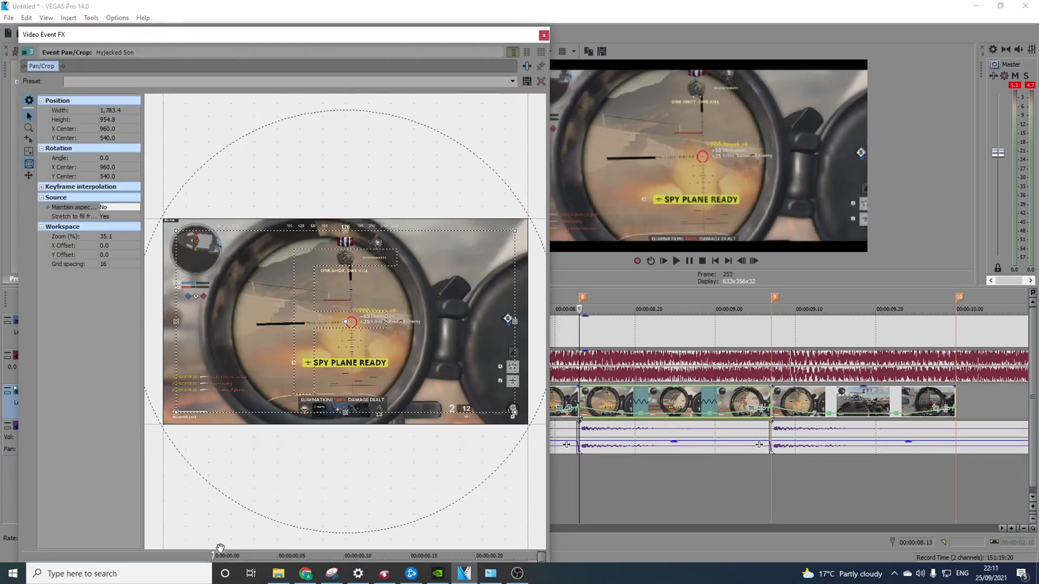
{"action": "left_click_drag", "start_coordinate": [216, 555], "coordinate": [535, 555]}
{"action": "right_click", "coordinate": [442, 372]}
{"action": "left_click", "coordinate": [460, 380]}
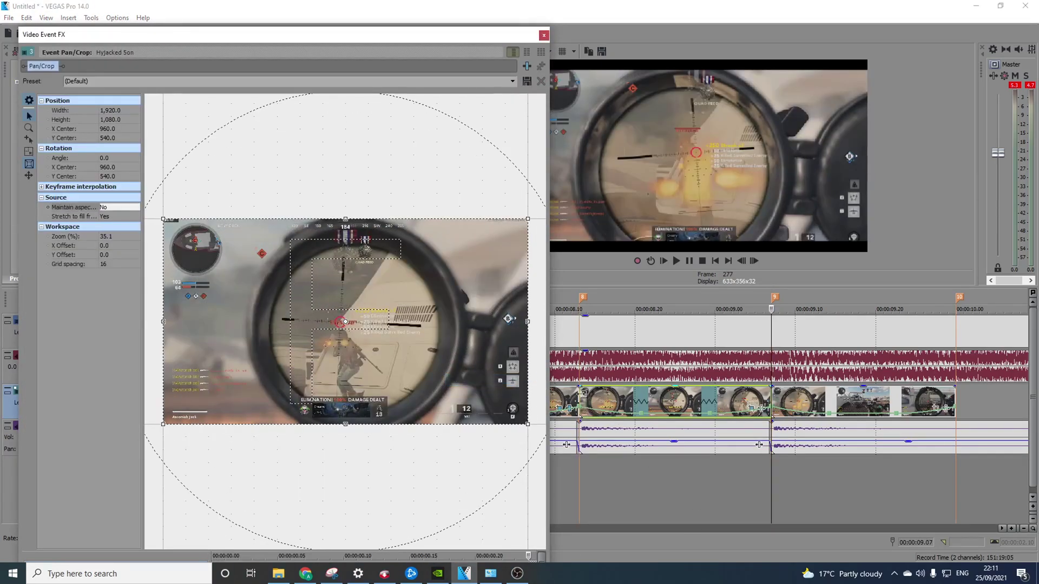
Step: Preview the marker 8 clip, return to its start, and add S_Shake to it with the Neutral Shake preset
{"action": "left_click", "coordinate": [581, 391]}
{"action": "key", "text": "space"}
{"action": "left_click", "coordinate": [580, 389]}
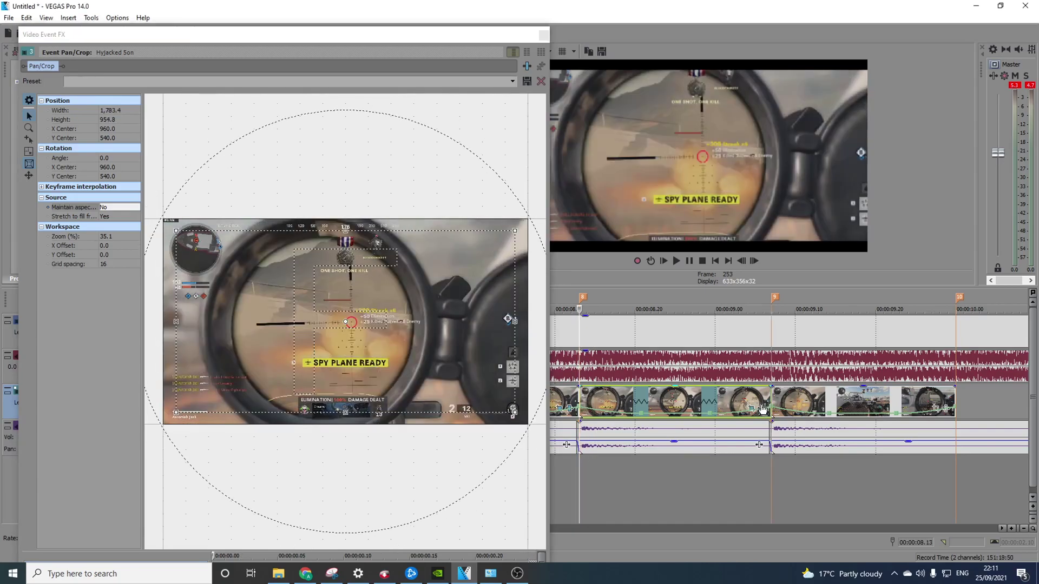
{"action": "left_click", "coordinate": [763, 407]}
{"action": "scroll", "coordinate": [628, 312], "scroll_direction": "down", "scroll_amount": 5}
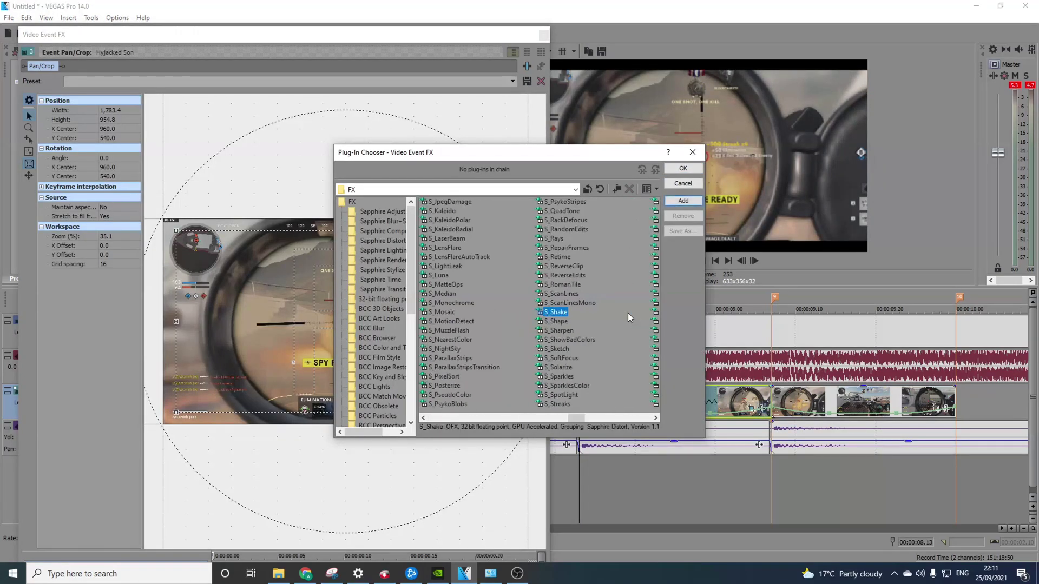
{"action": "left_click", "coordinate": [683, 200]}
{"action": "left_click", "coordinate": [683, 168]}
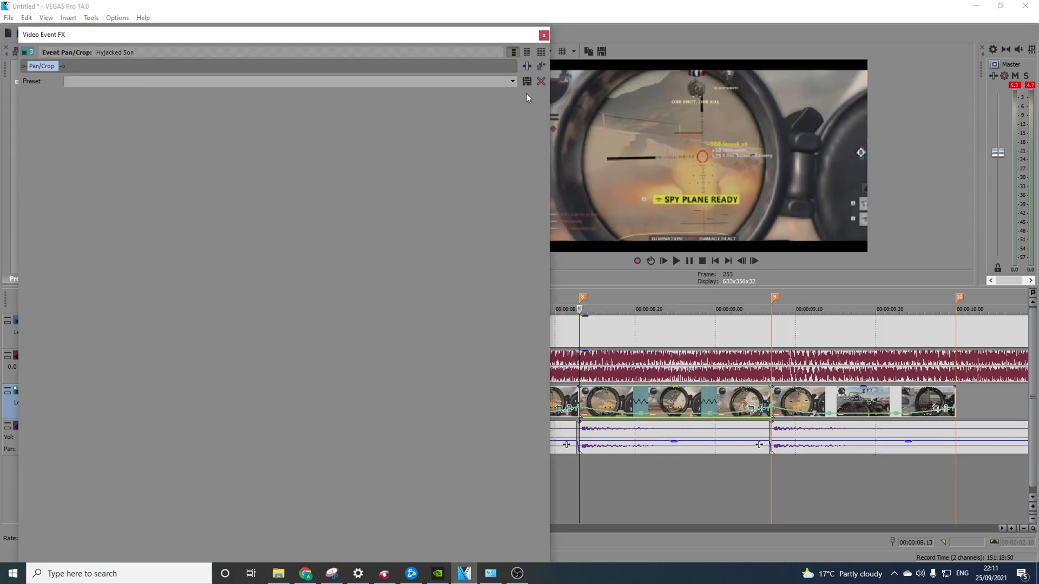
{"action": "left_click", "coordinate": [512, 82]}
{"action": "left_click", "coordinate": [90, 149]}
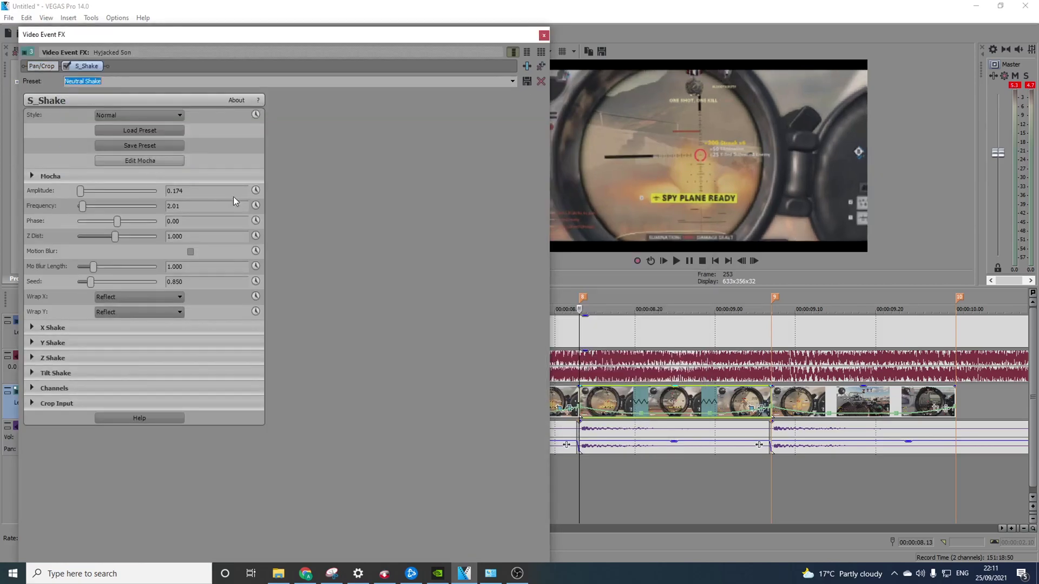
Step: Animate S_Shake's Amplitude and Frequency on the marker 8 clip, reducing them to about 0.102 and 0.51 at the clip's end
{"action": "left_click", "coordinate": [316, 543]}
{"action": "key", "text": "End"}
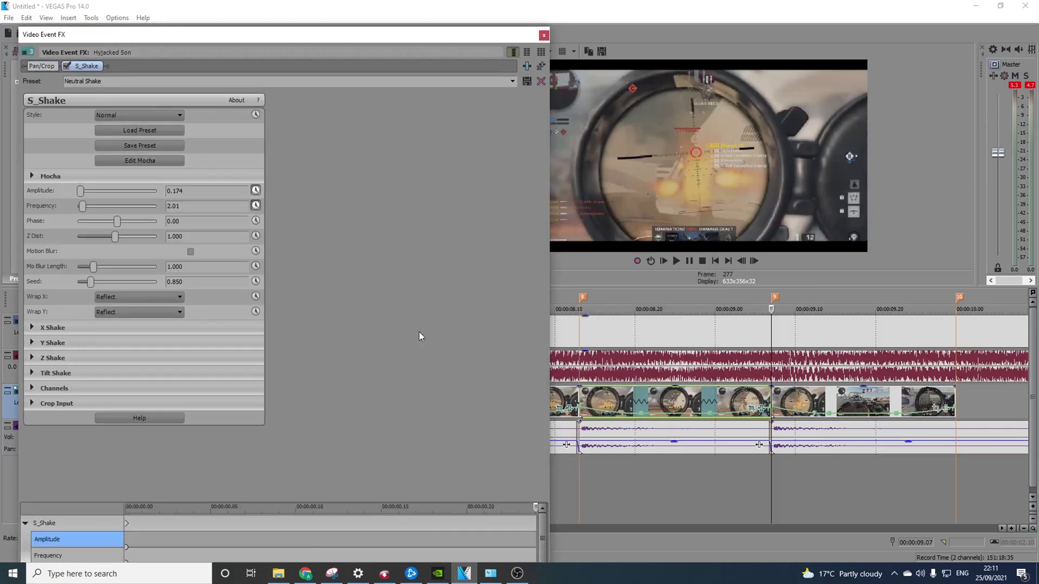
{"action": "left_click", "coordinate": [79, 206]}
{"action": "left_click", "coordinate": [79, 192]}
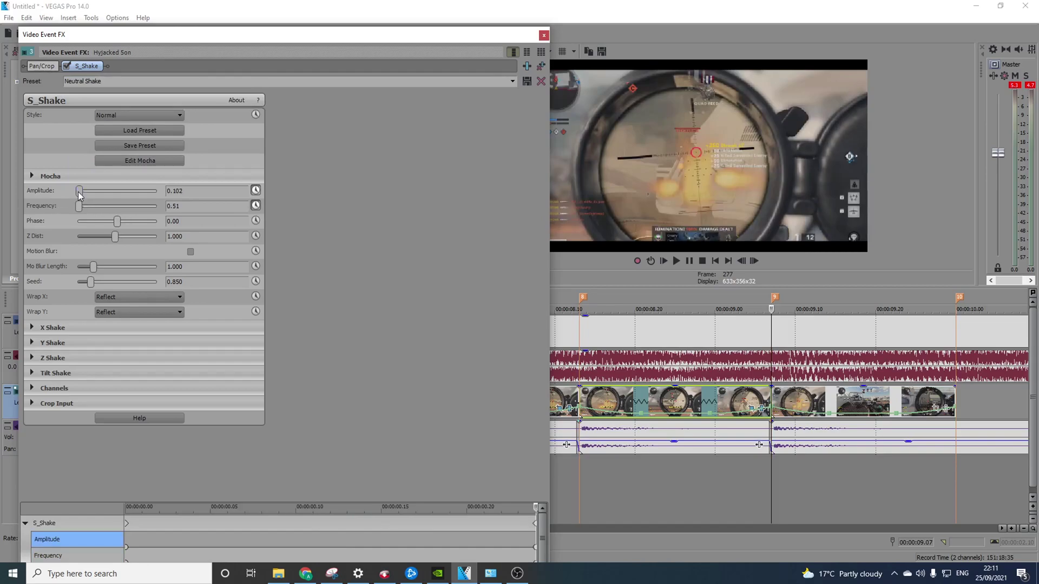
{"action": "left_click", "coordinate": [543, 35]}
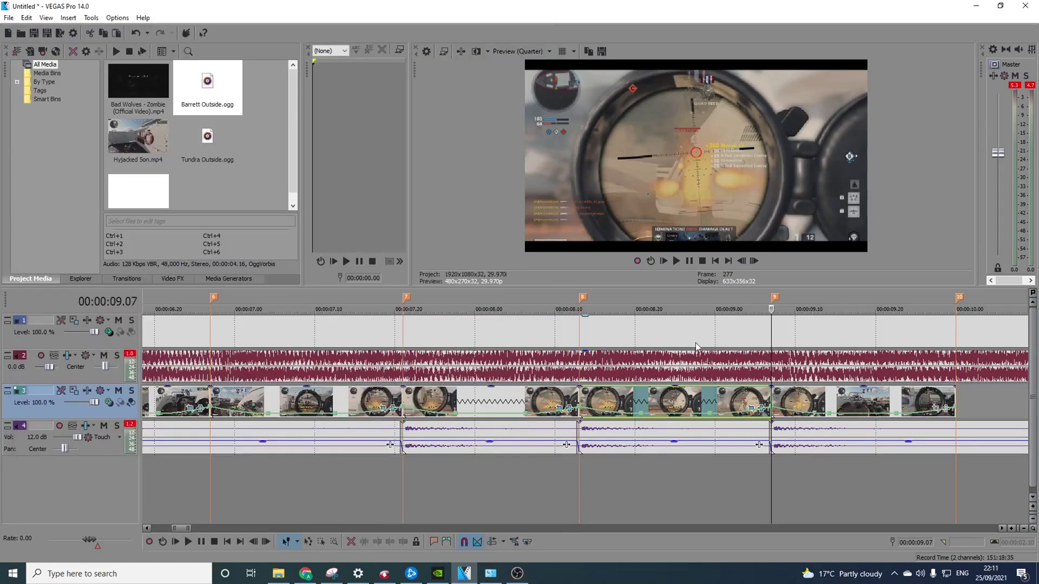
Step: Copy the marker 6 clip and paste its event attributes onto the clip starting at marker 9
{"action": "right_click", "coordinate": [323, 406]}
{"action": "left_click", "coordinate": [384, 137]}
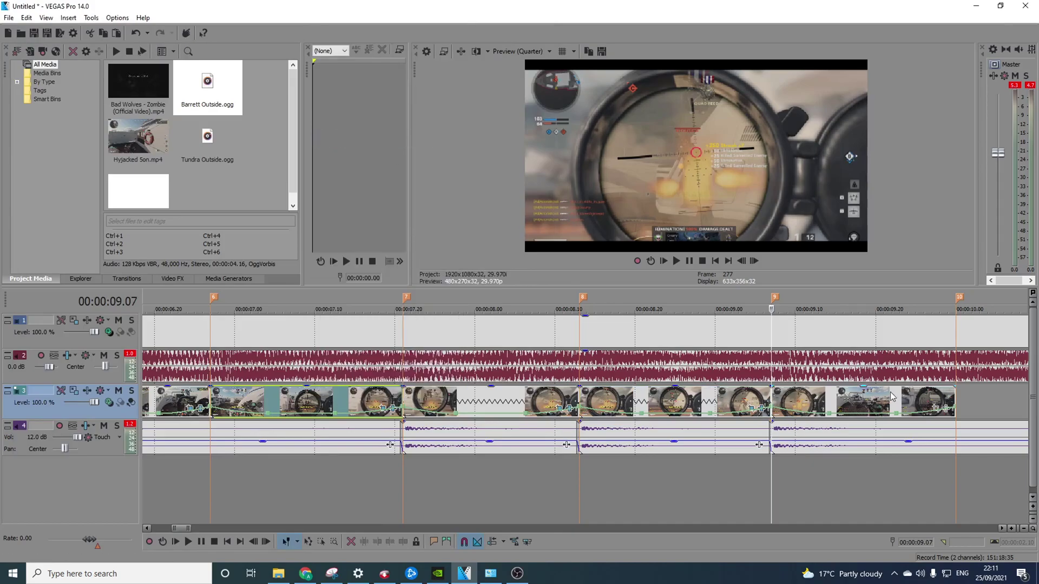
{"action": "right_click", "coordinate": [920, 401]}
{"action": "left_click", "coordinate": [962, 145]}
Step: Play back the edit from marker 1 through the end of the marker 9 clip to review all effects
{"action": "scroll", "coordinate": [712, 456], "scroll_direction": "down", "scroll_amount": 5}
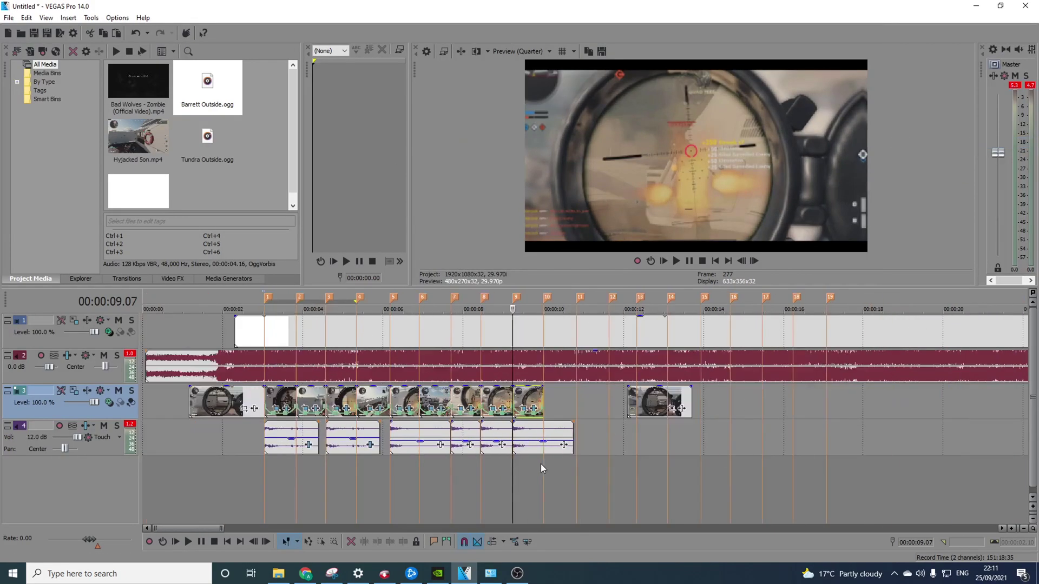
{"action": "left_click", "coordinate": [257, 401]}
{"action": "scroll", "coordinate": [671, 428], "scroll_direction": "up", "scroll_amount": 3}
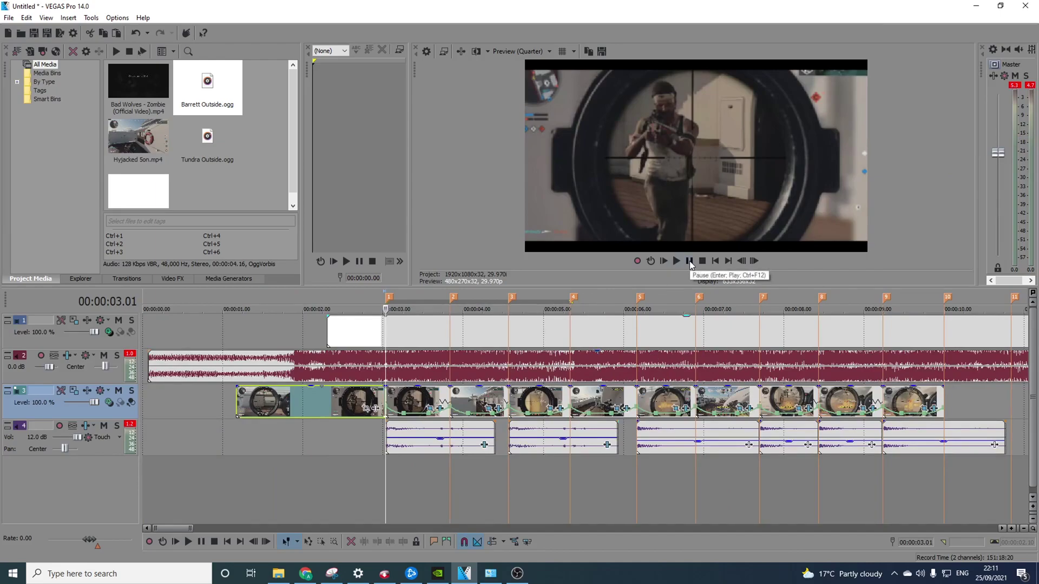
{"action": "left_click", "coordinate": [689, 260]}
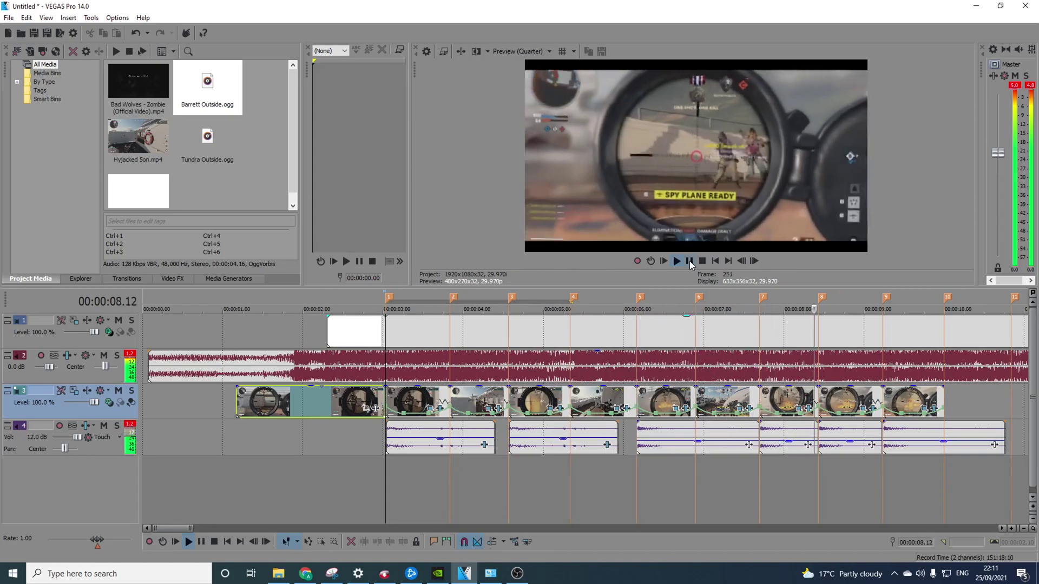
{"action": "left_click", "coordinate": [689, 260]}
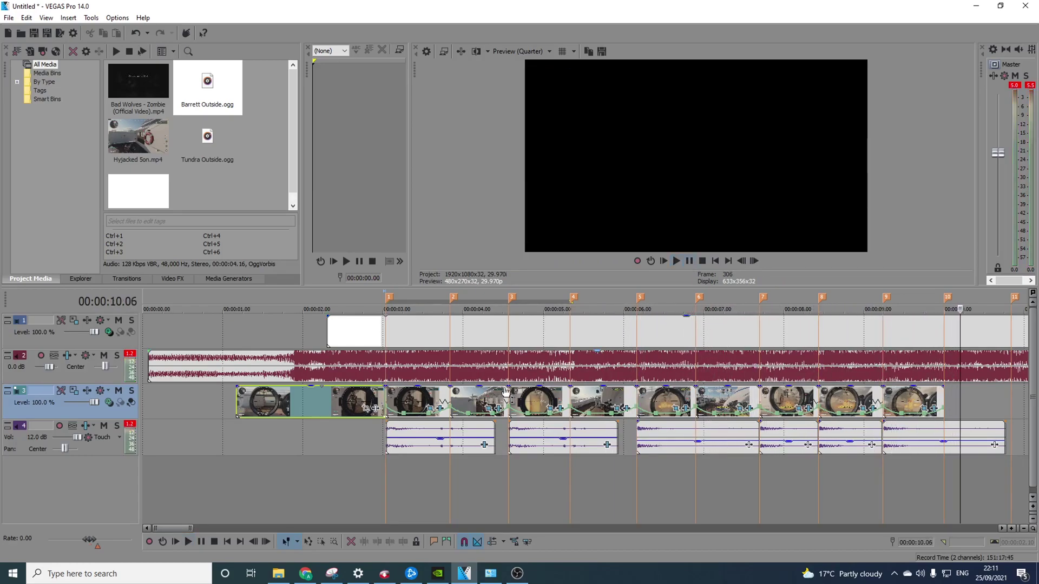
Step: Examine individual frames of the clips at markers 1 through 6 to review the edit
{"action": "left_click", "coordinate": [388, 389]}
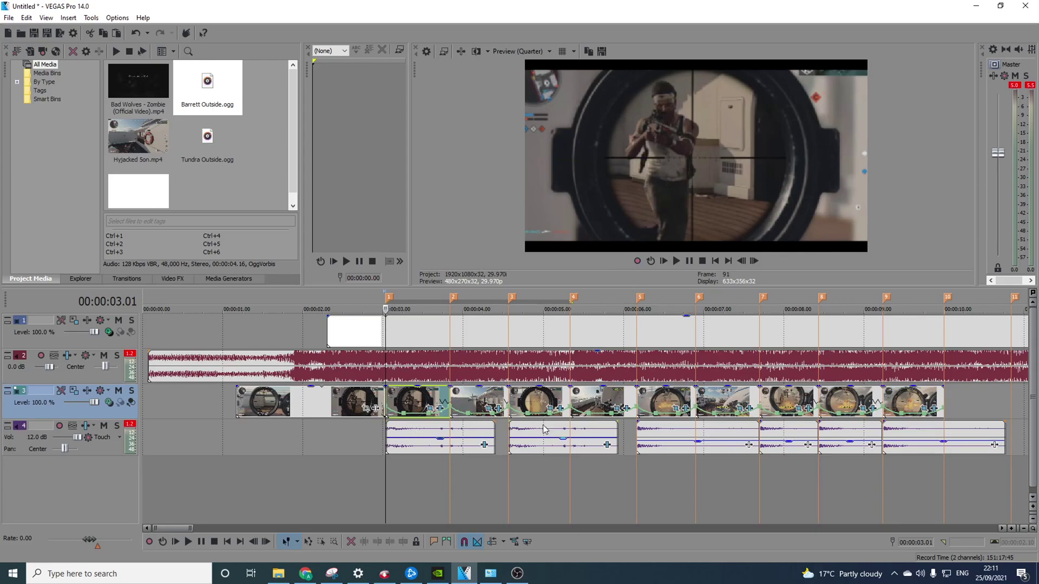
{"action": "left_click", "coordinate": [529, 411]}
{"action": "left_click", "coordinate": [614, 403]}
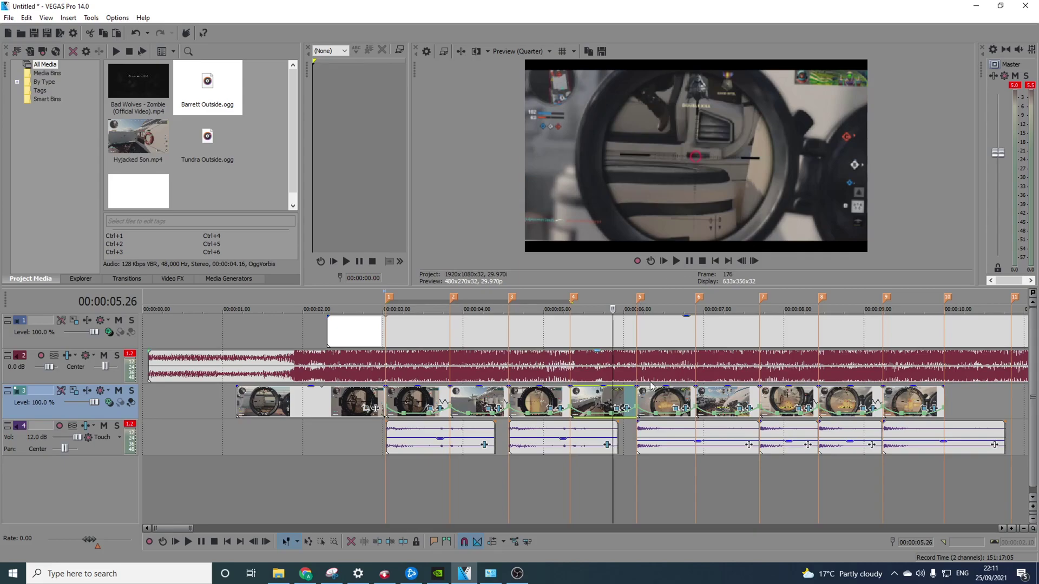
{"action": "left_click", "coordinate": [661, 403]}
{"action": "left_click", "coordinate": [726, 409]}
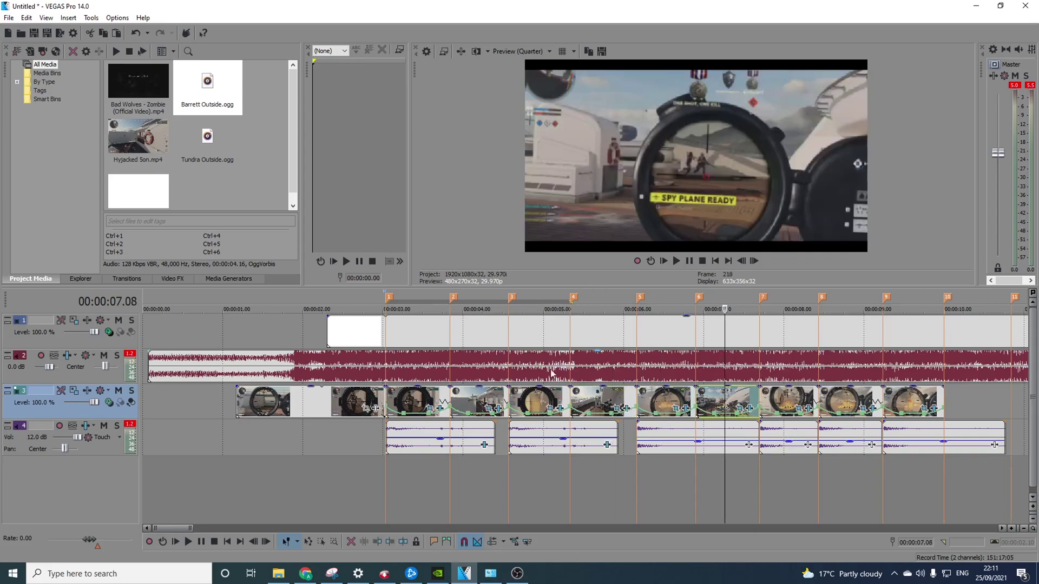
{"action": "left_click", "coordinate": [458, 406]}
{"action": "left_click", "coordinate": [393, 407]}
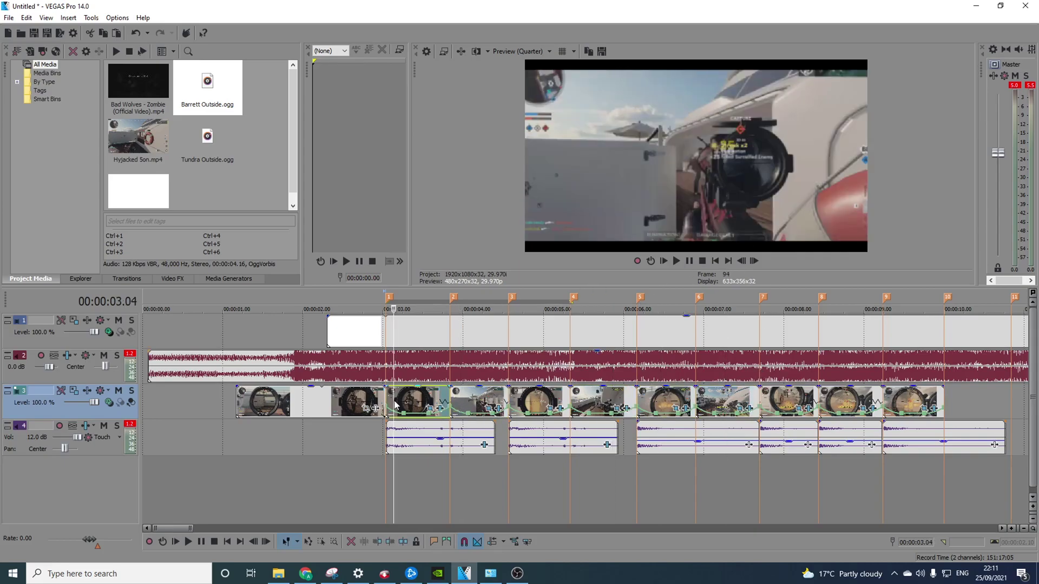
{"action": "left_click", "coordinate": [420, 391]}
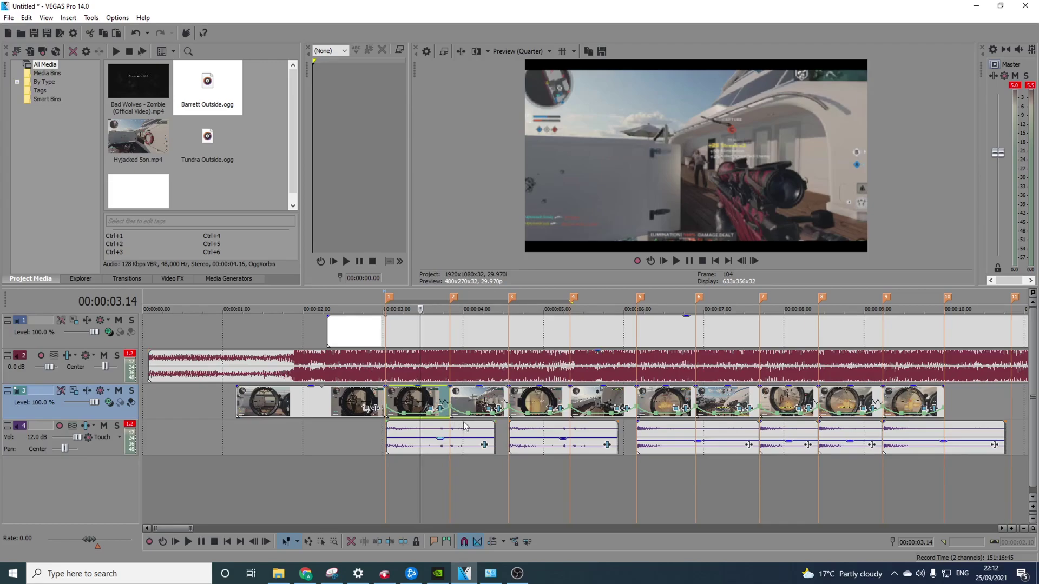
{"action": "left_click", "coordinate": [473, 402]}
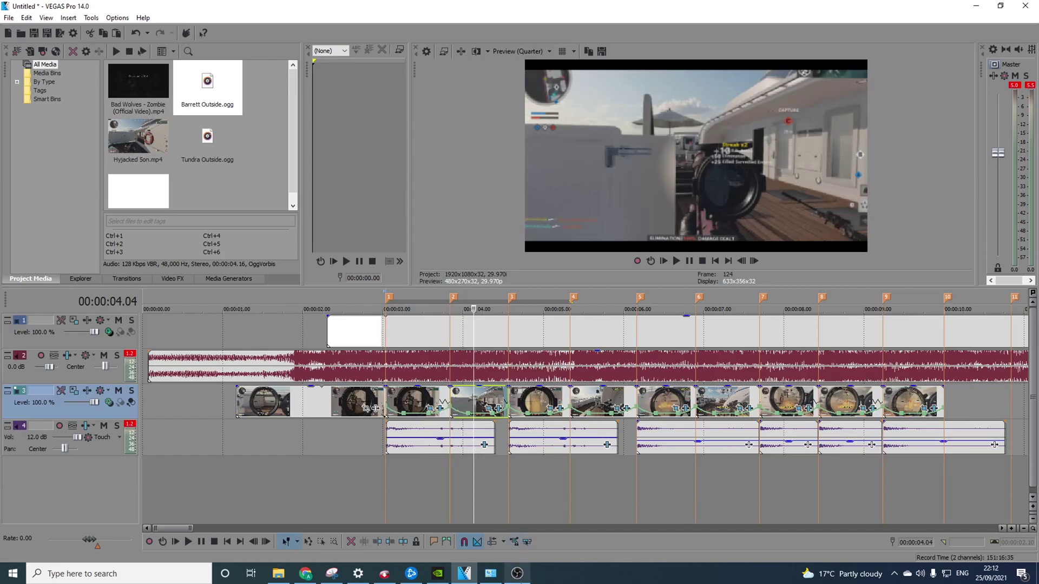